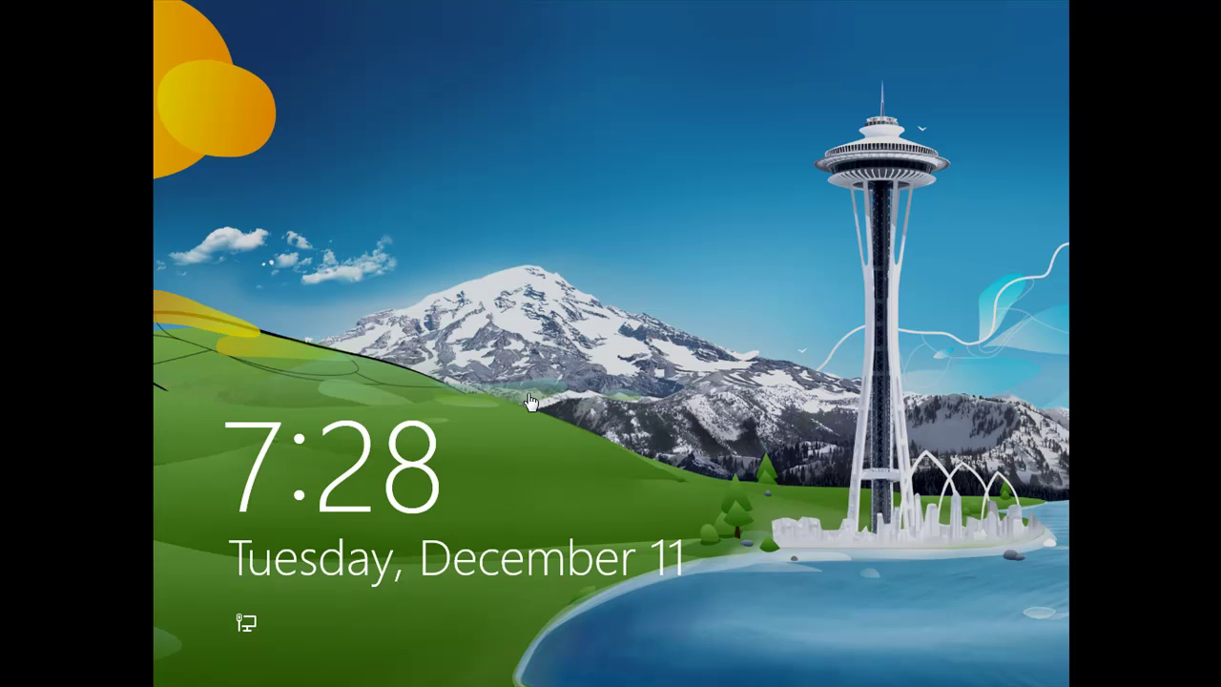
Dismiss the lock screen and sign in to Windows with the account password
click(507, 419)
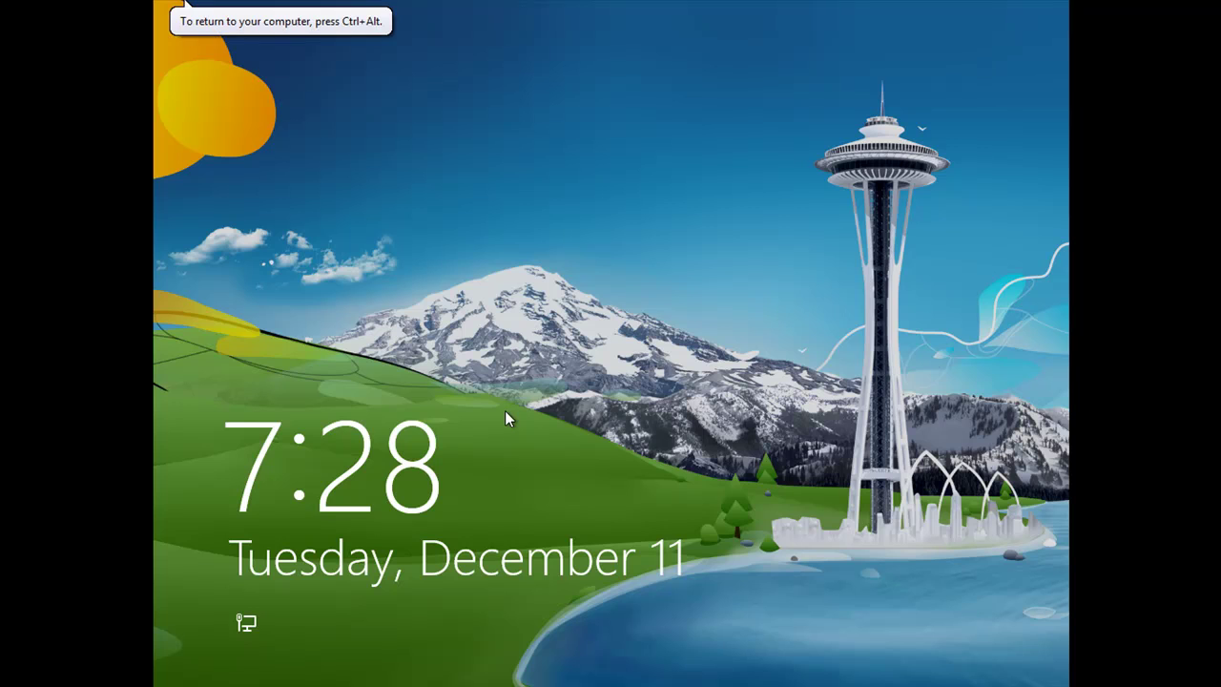
click(507, 419)
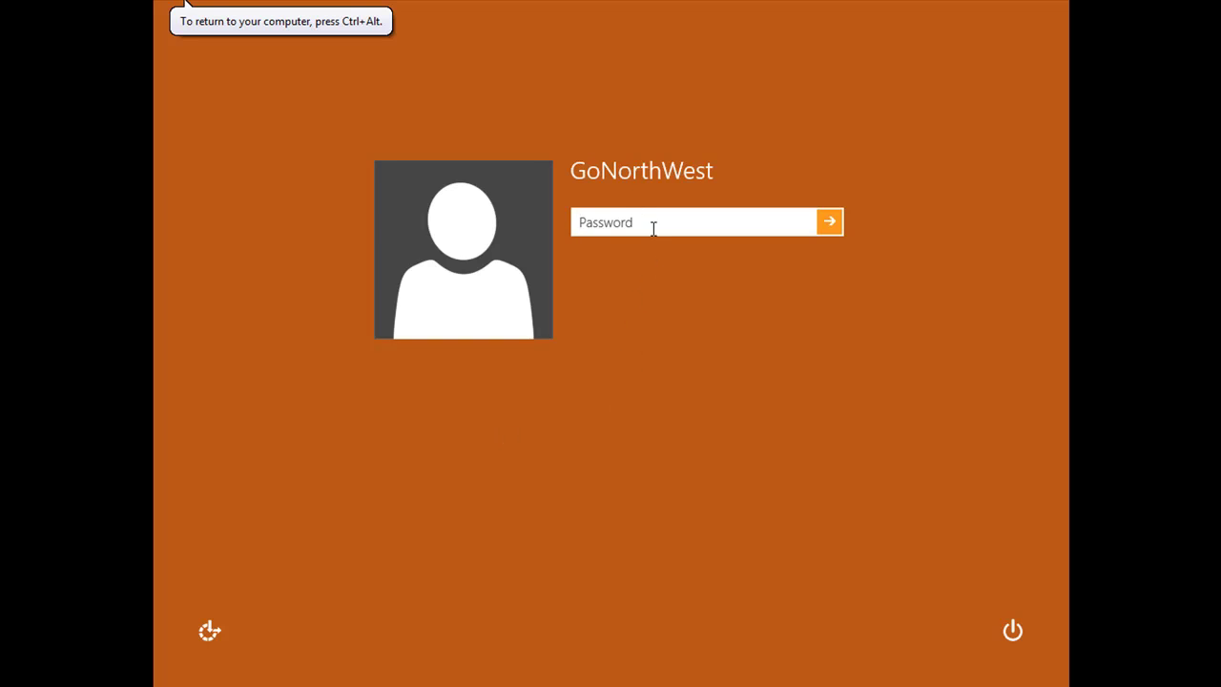
text(•••••••)
key(Return)
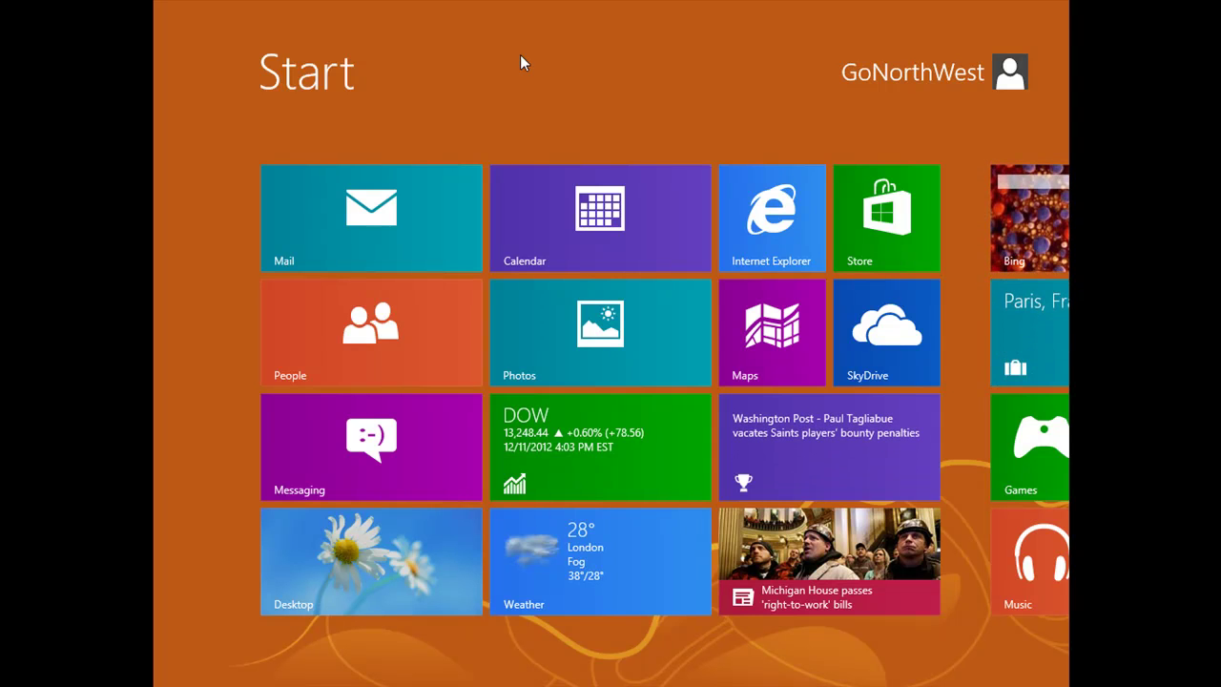
Switch to the desktop, open Internet Explorer and search the web for "Java JDK"
click(328, 566)
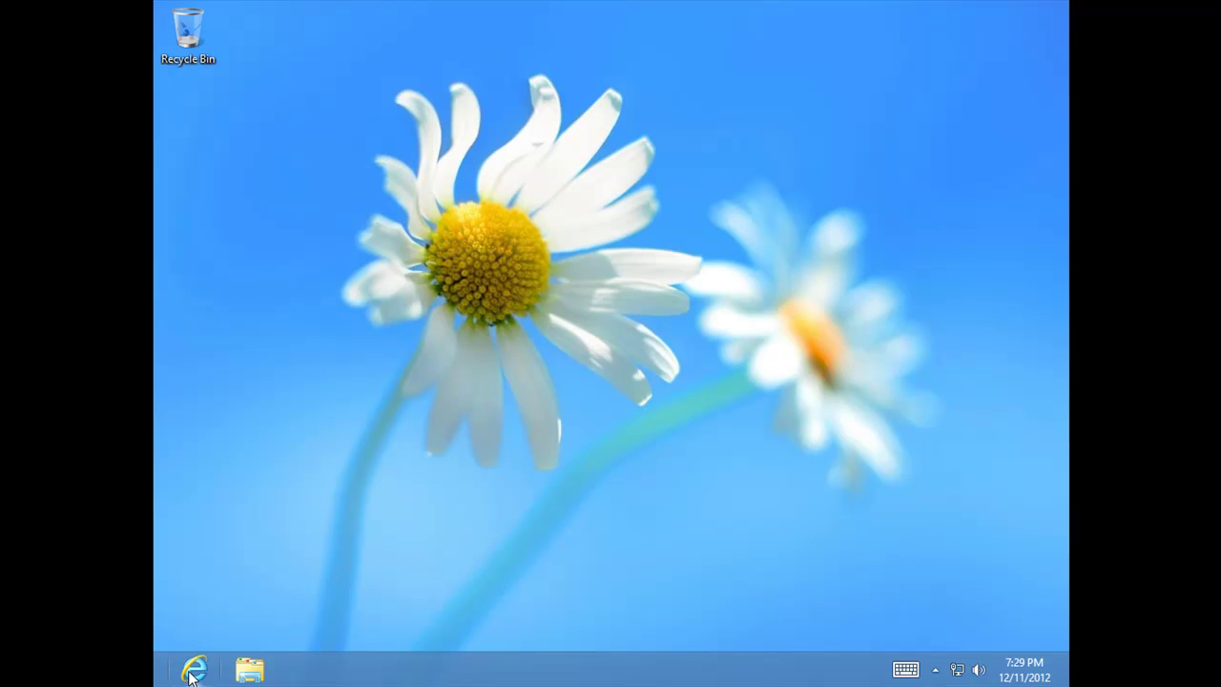
click(191, 673)
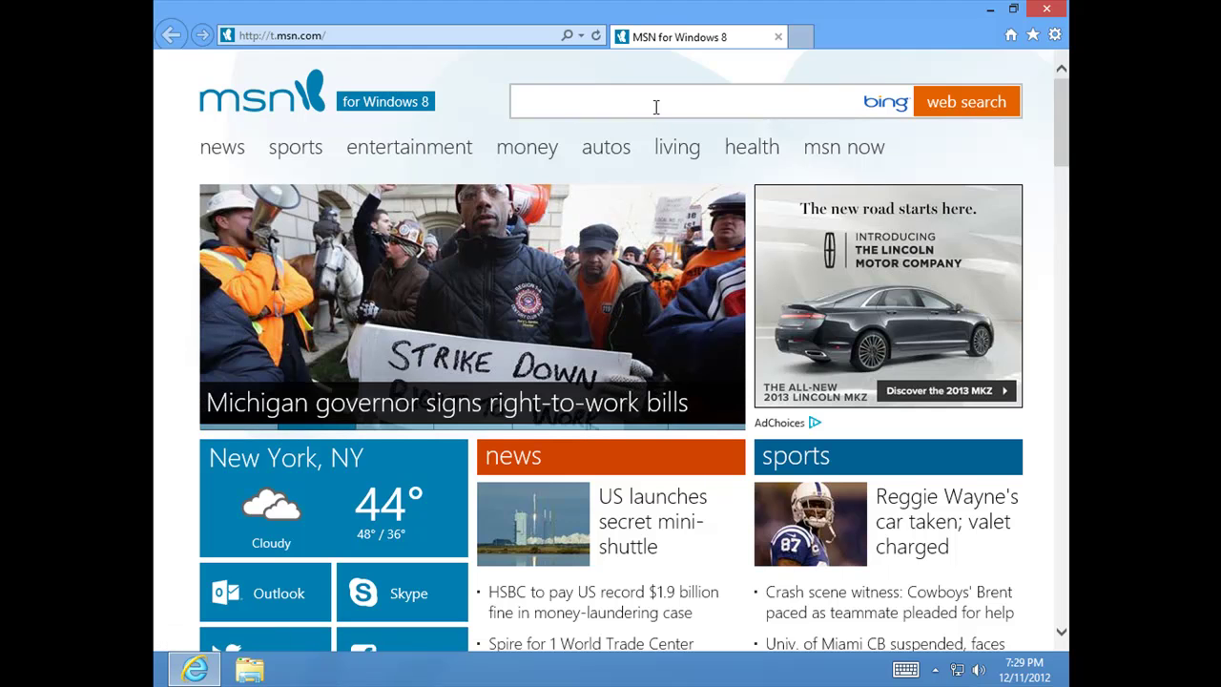
click(655, 106)
text(Java JDK)
key(Return)
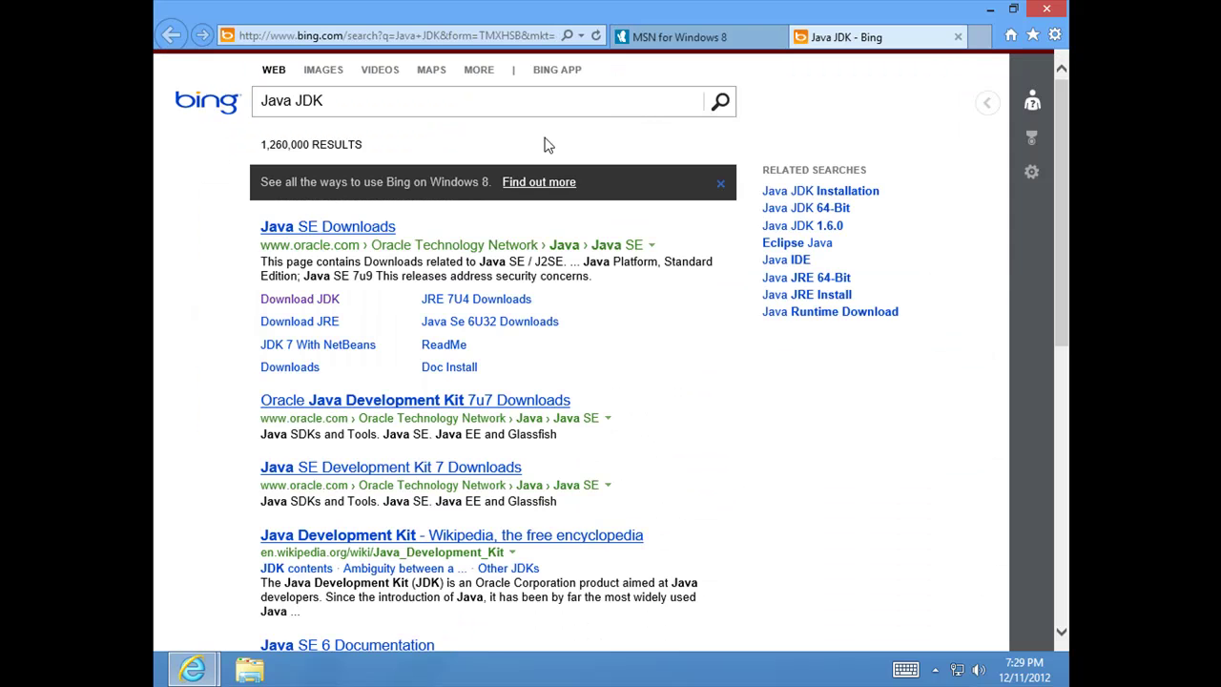
Open the Download JDK result and accept the license agreement for Java SE Development Kit 6 Update 31
click(295, 301)
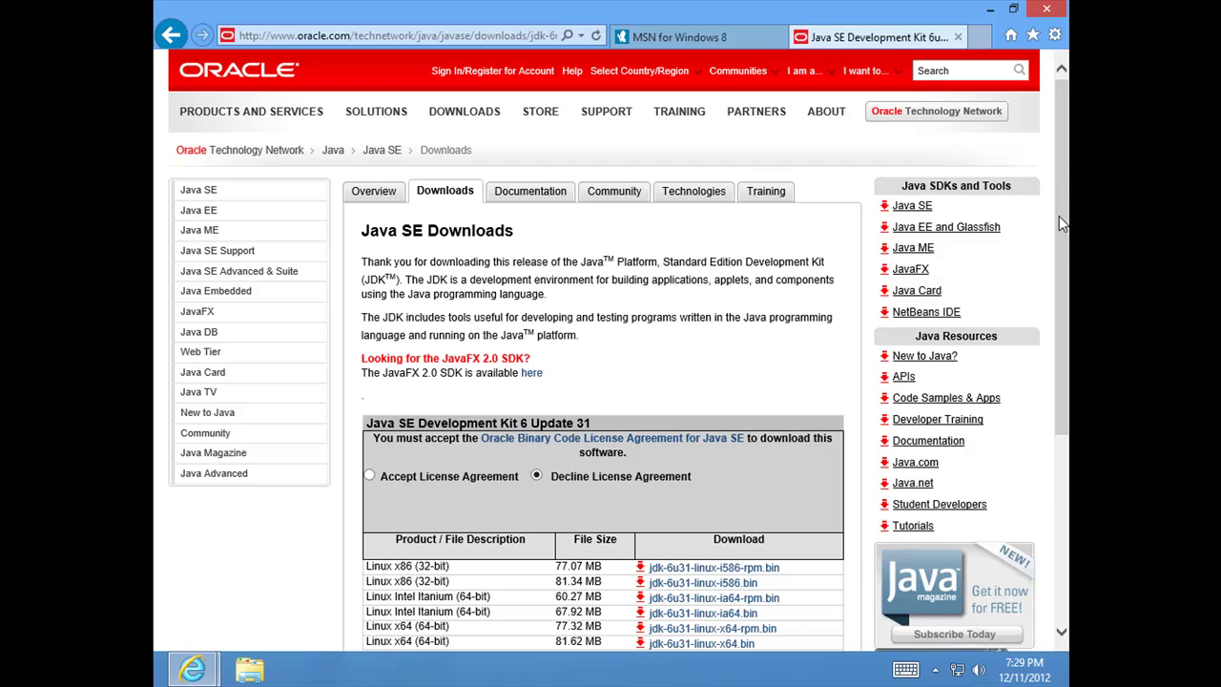
scroll(1059, 245, down, 3)
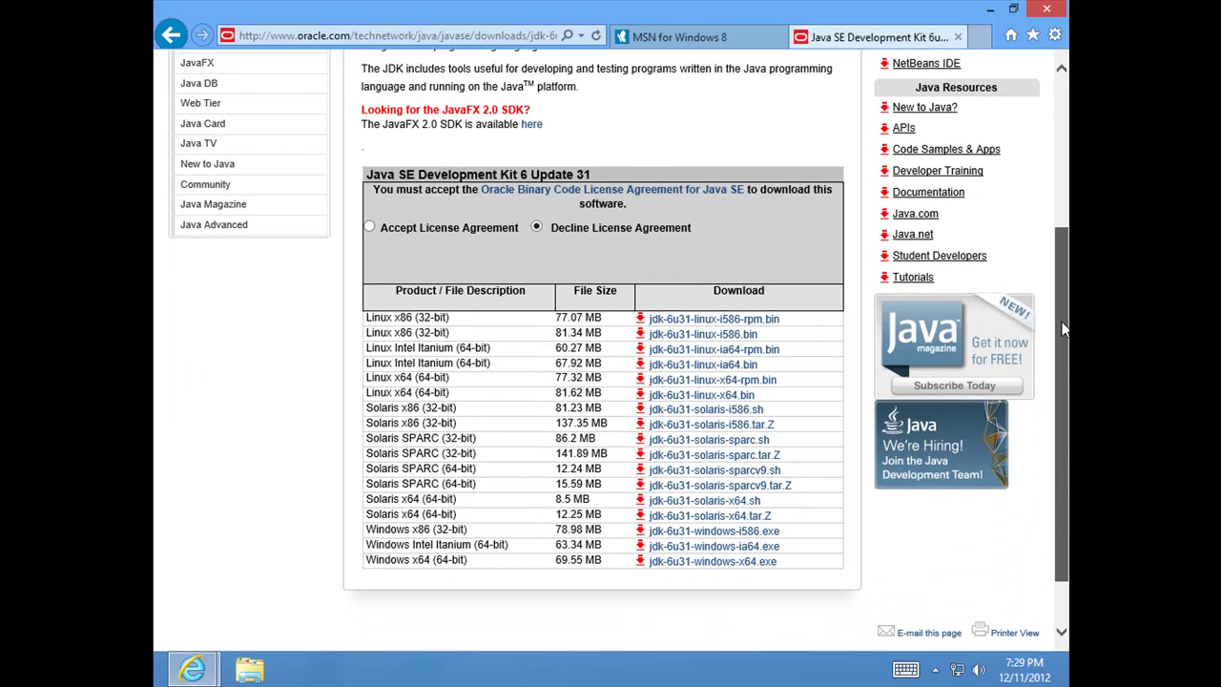
click(370, 214)
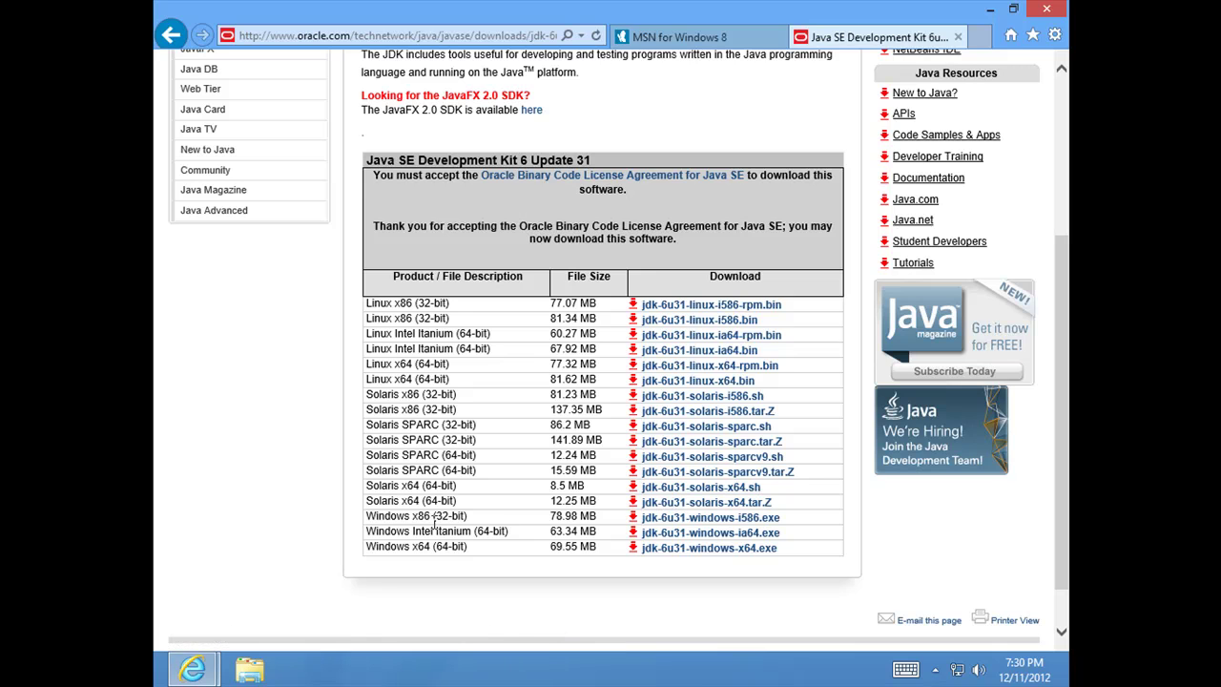
Highlight the Windows x86 (32-bit) entry in the JDK download list to examine it
double_click(399, 508)
drag(399, 507, 467, 513)
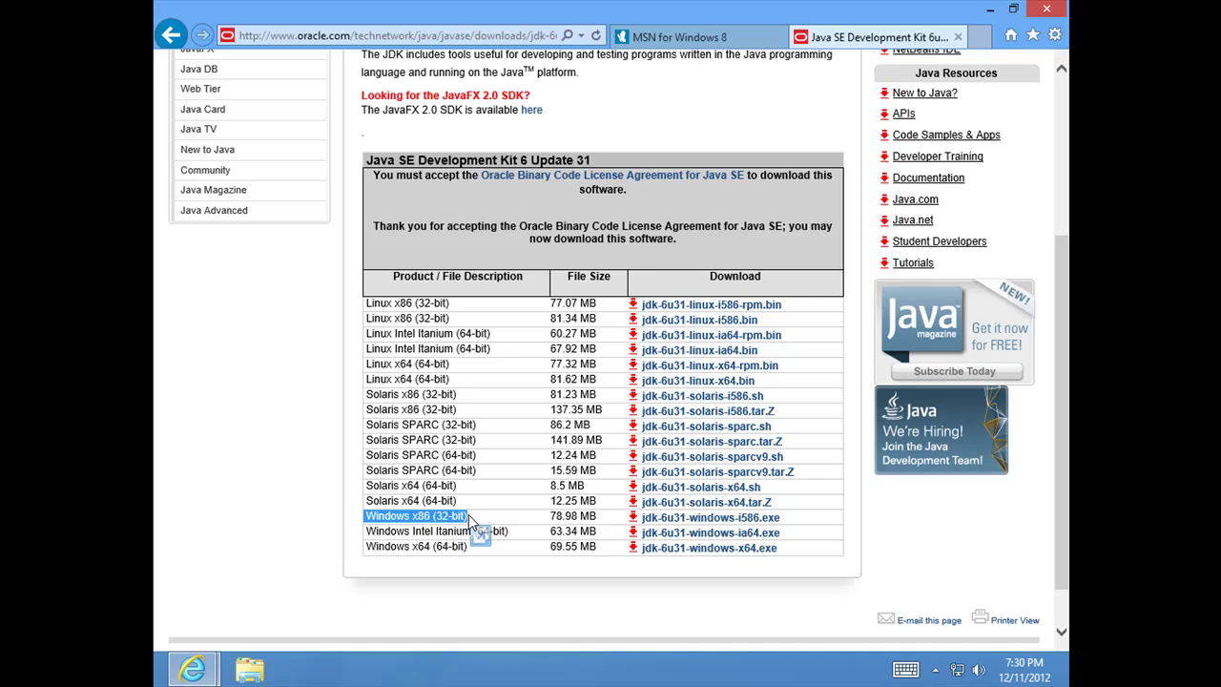
drag(468, 514, 508, 516)
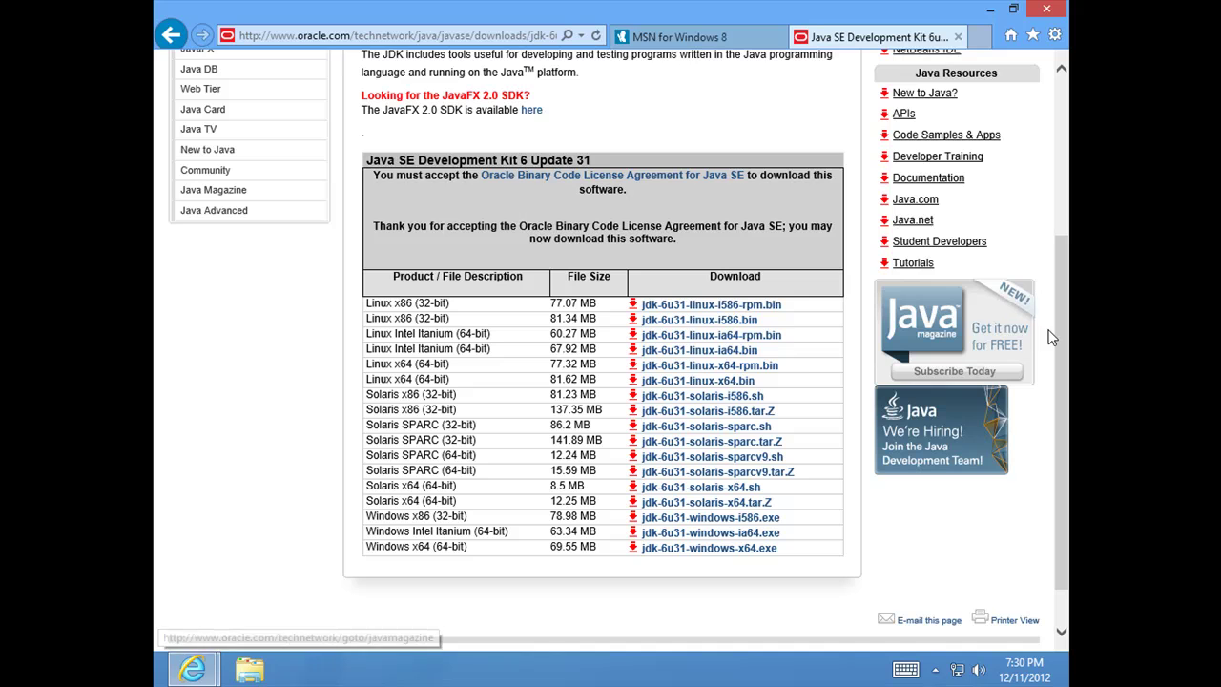
drag(1064, 339, 1060, 142)
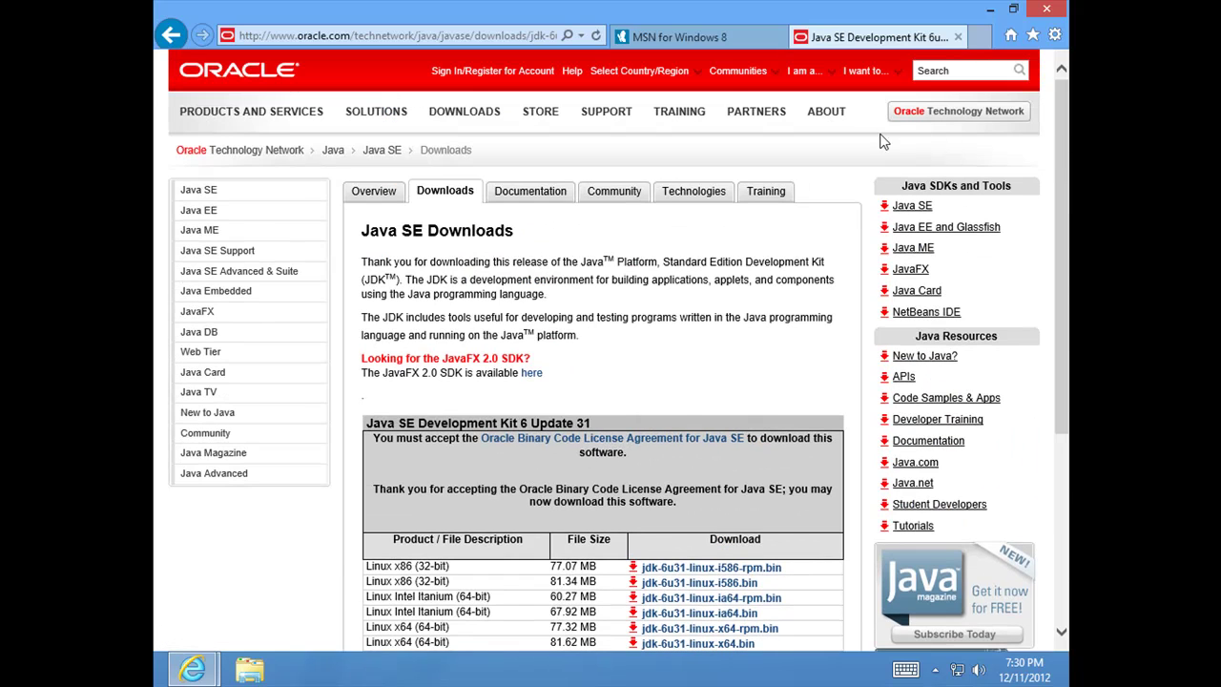
Return to the MSN page and search the web for "Ecllipse ADT bundle"
click(681, 39)
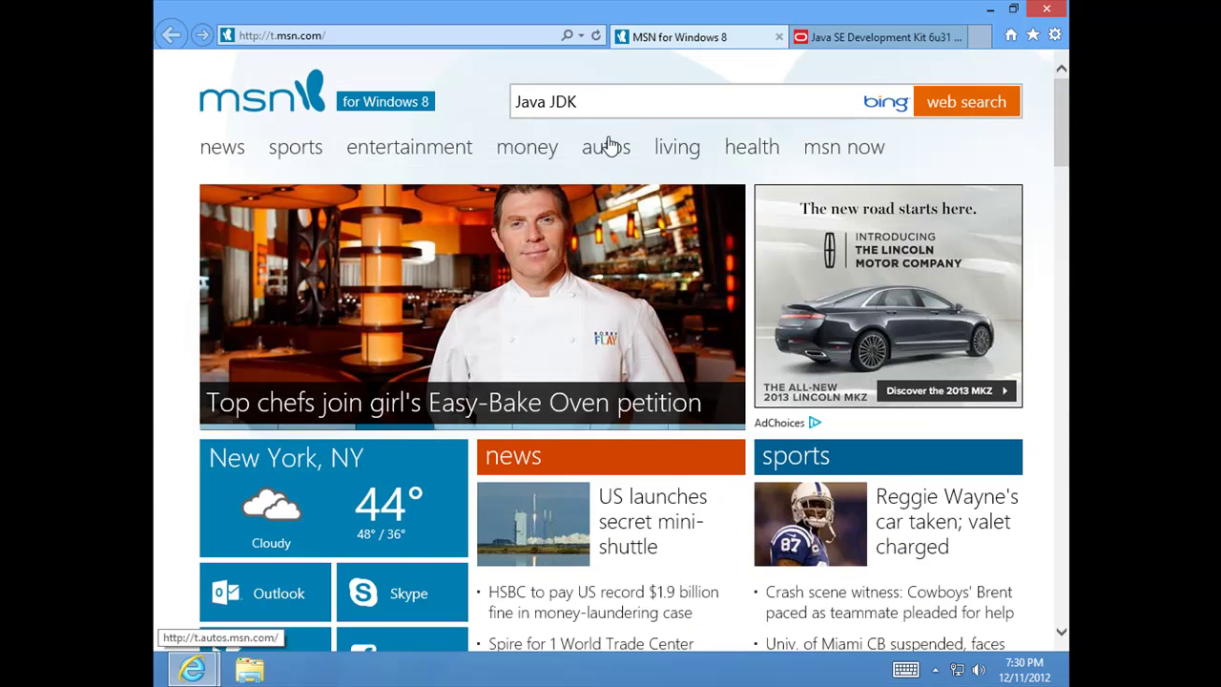
click(593, 91)
text(E)
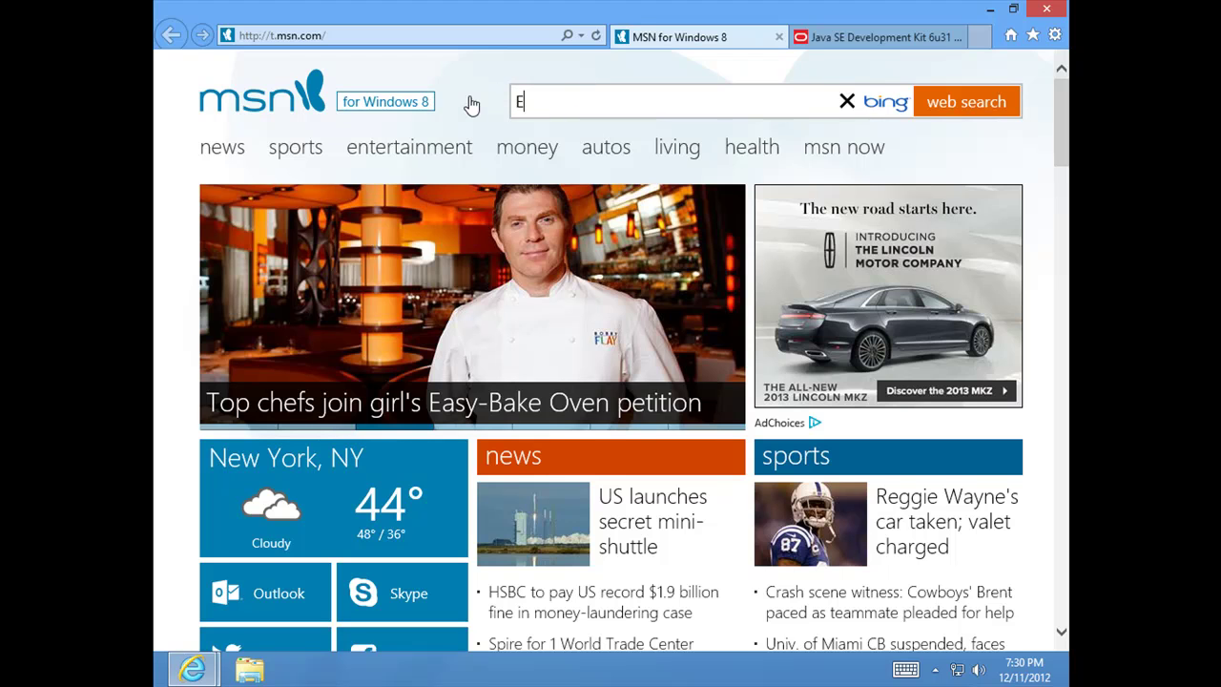
text(cllipse ADT B)
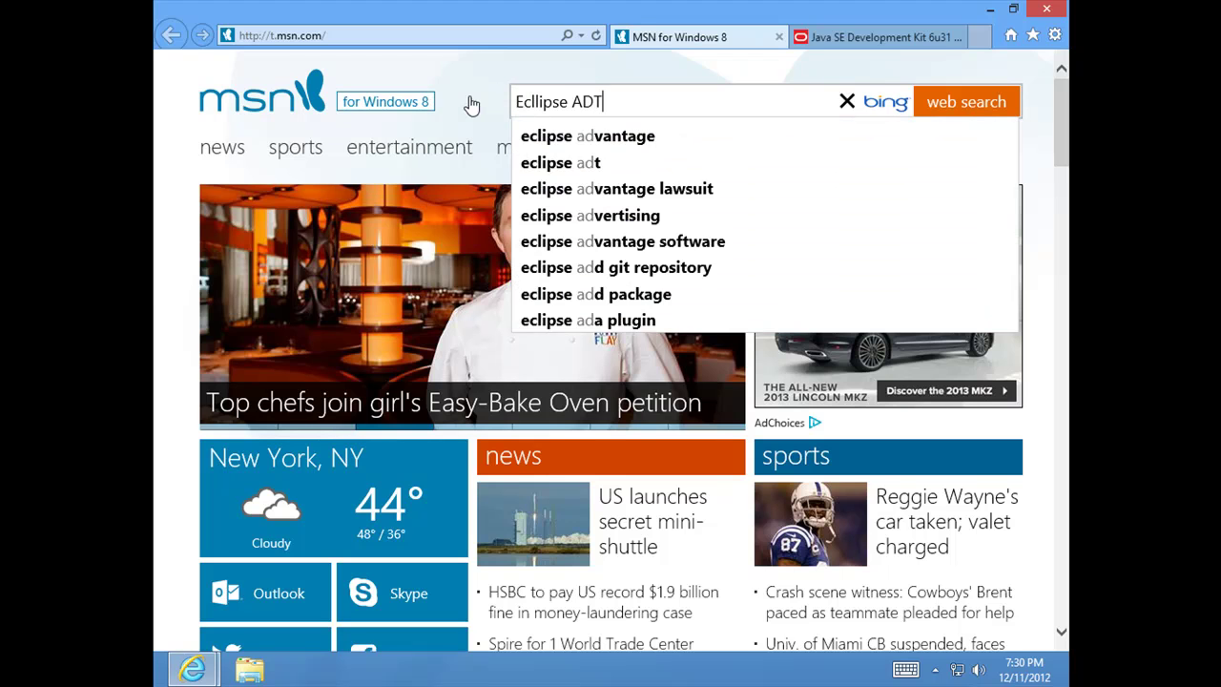
key(BackSpace)
key(BackSpace)
text(bundle)
key(Return)
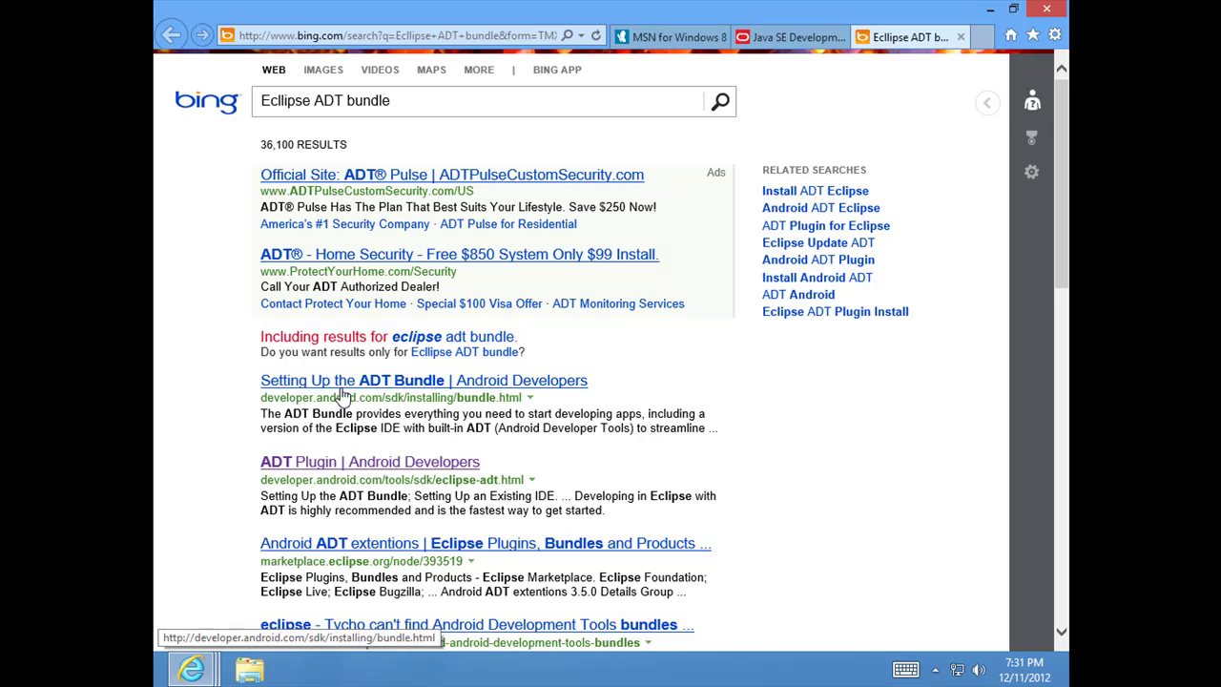
Open the ADT Plugin result and go through its Download section to the ADT Bundle for Windows download page
click(305, 467)
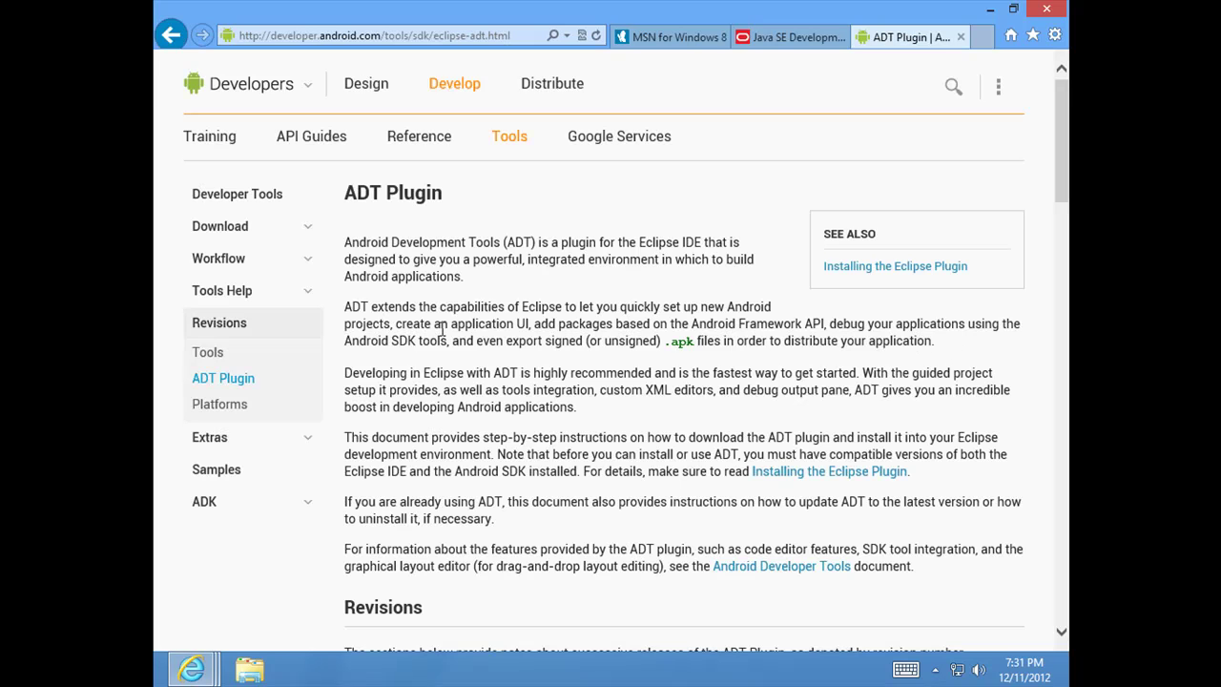
click(213, 229)
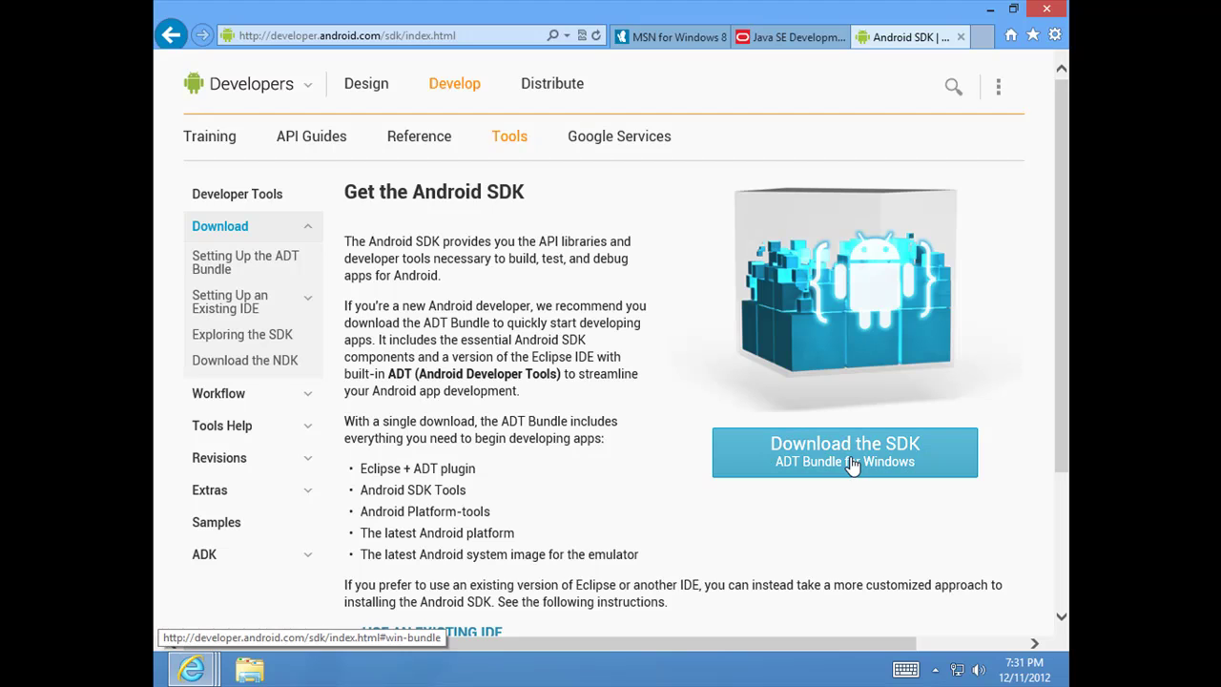
click(852, 463)
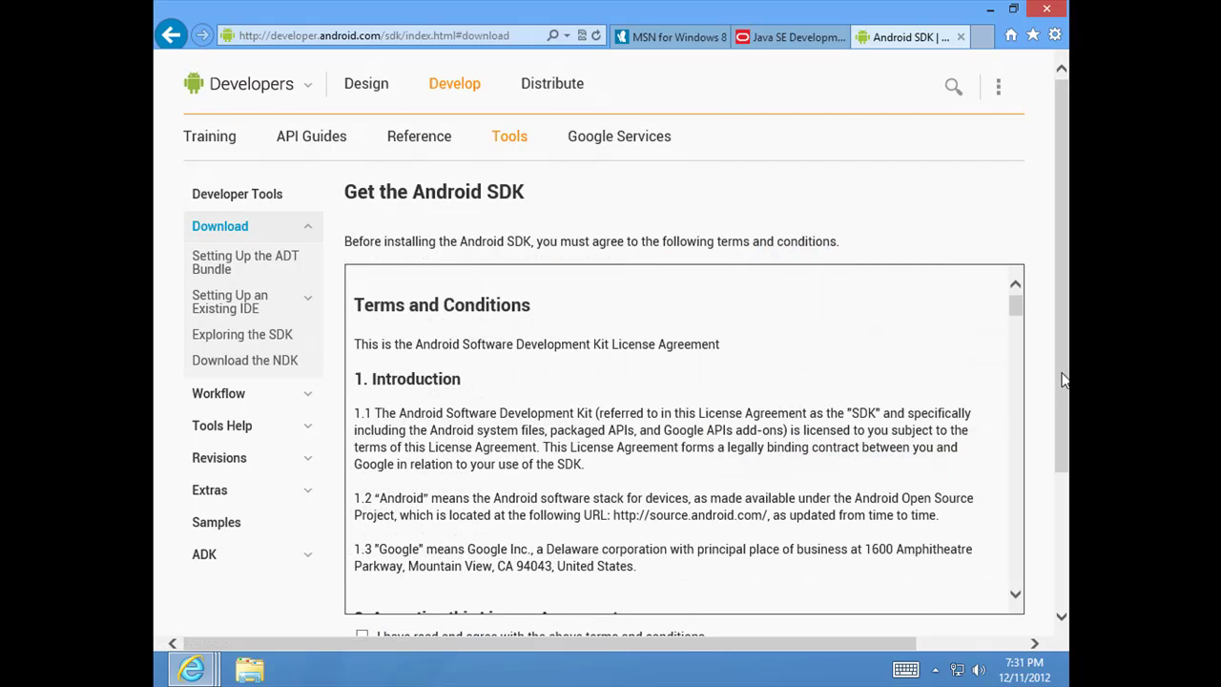
Agree to the Android SDK terms and conditions and choose the 32-bit version
scroll(1060, 383, down, 2)
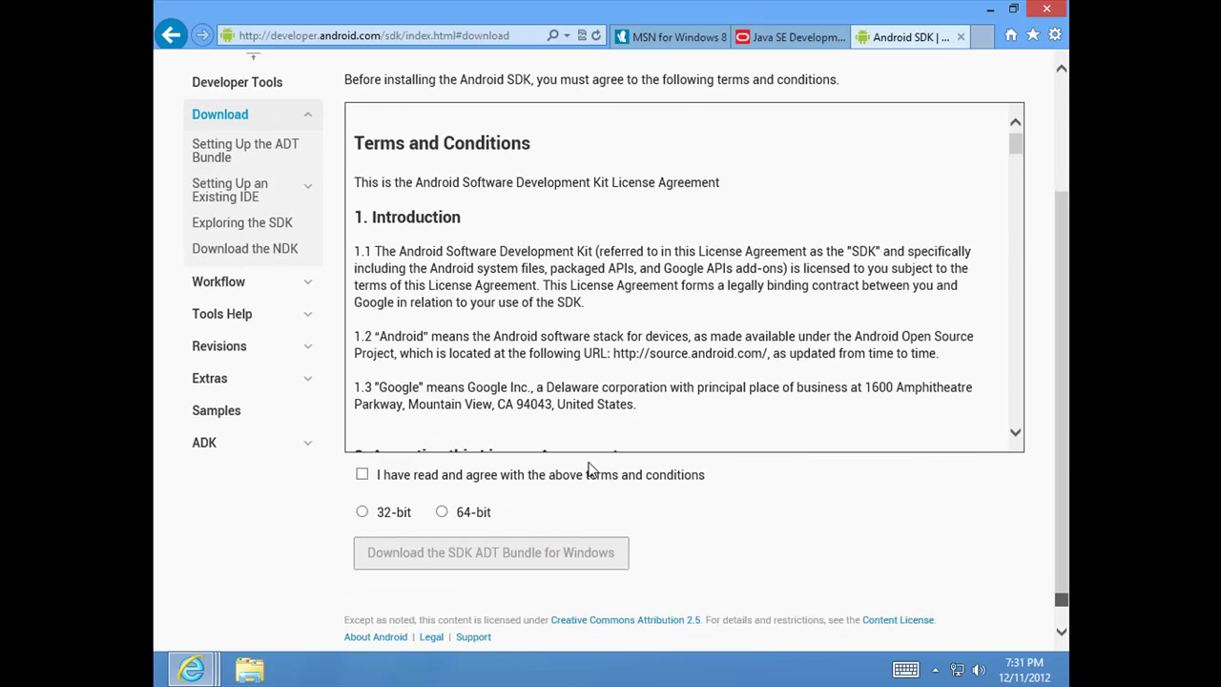
click(362, 475)
click(363, 512)
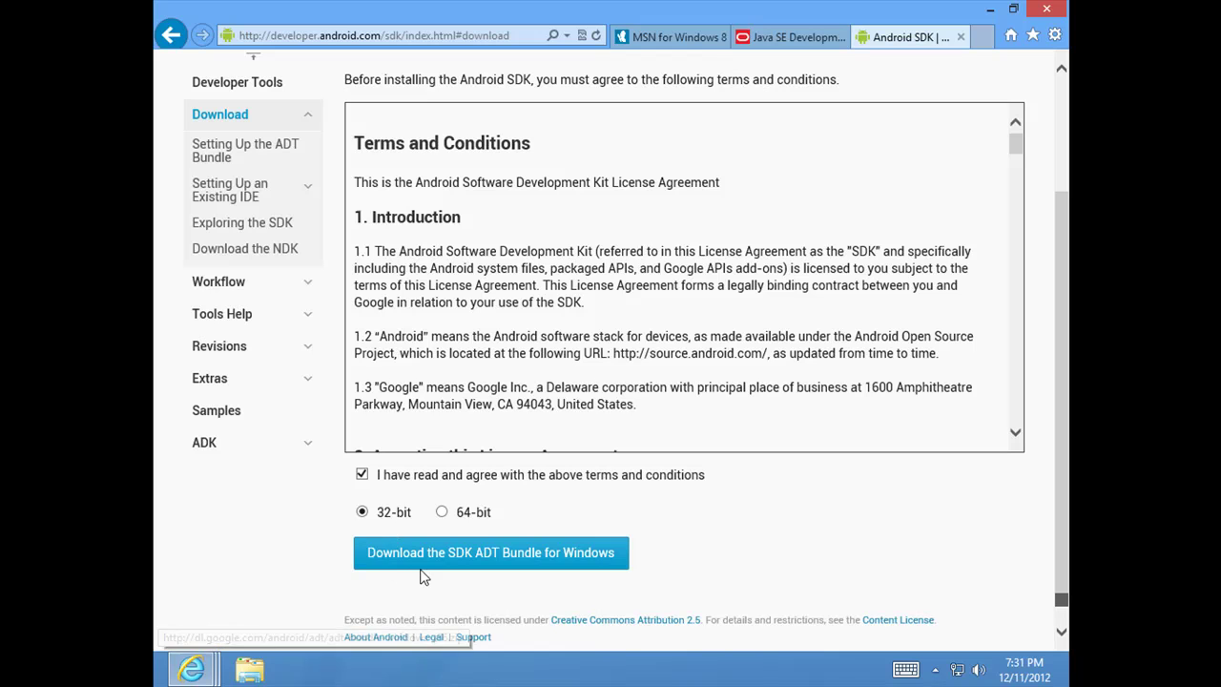
Minimize the browser and open the Downloads folder in File Explorer
click(983, 11)
click(250, 670)
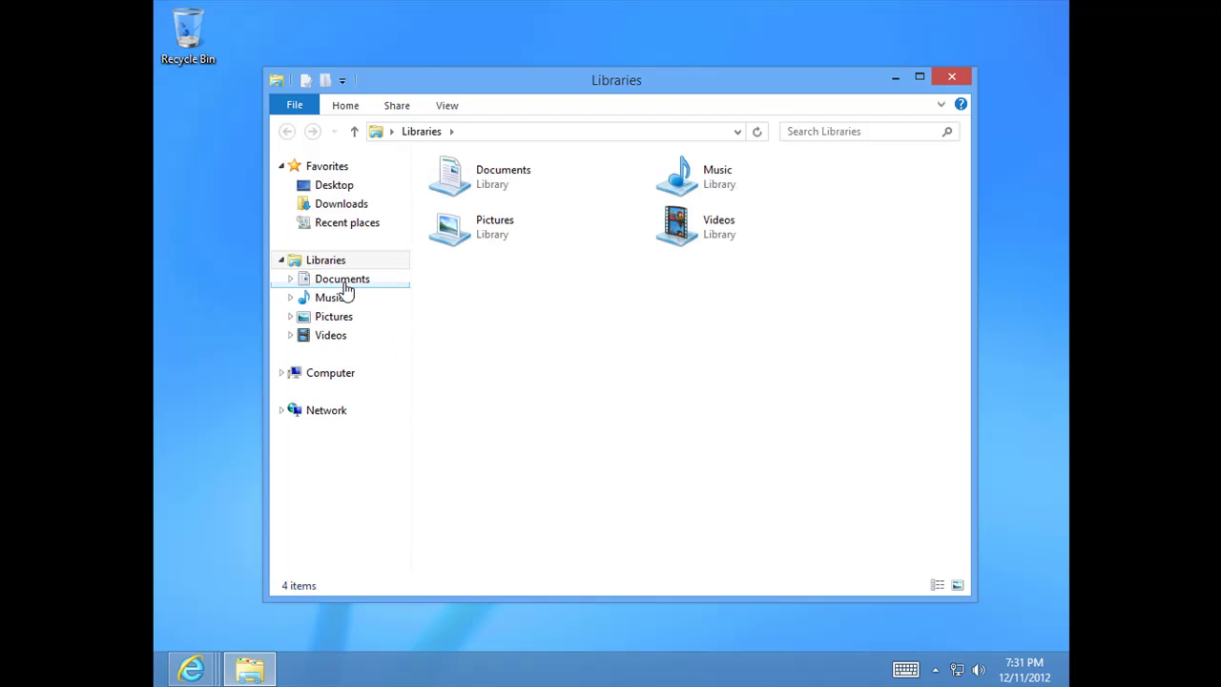
click(333, 211)
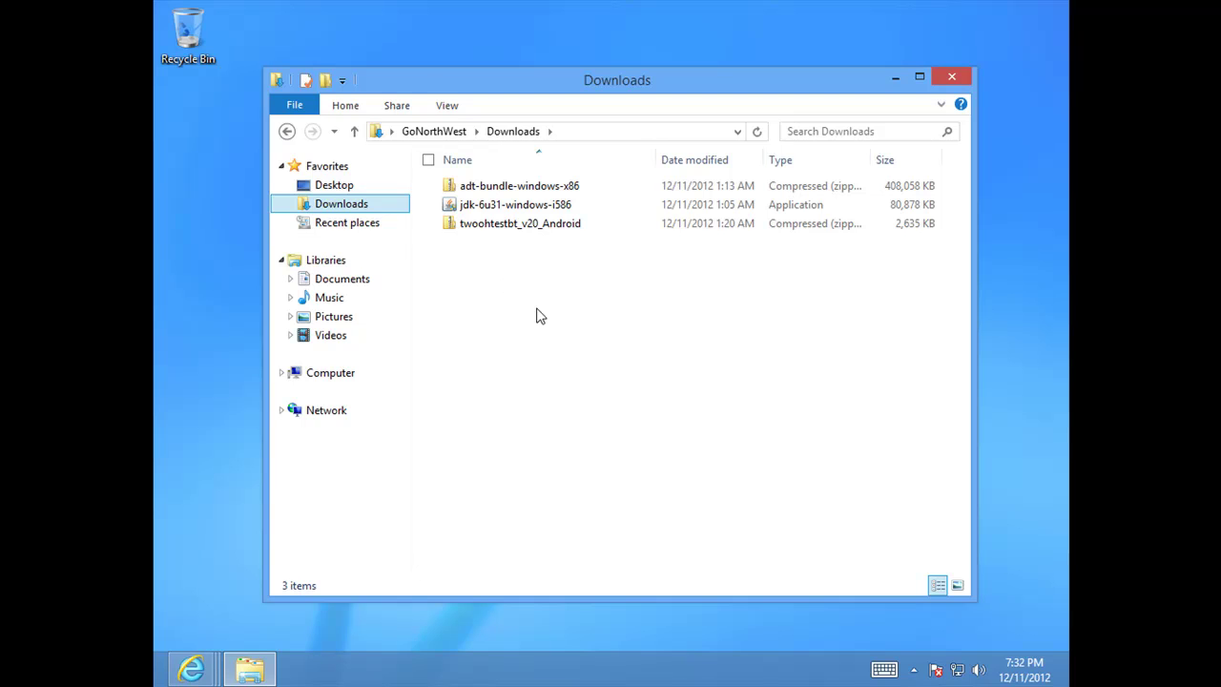
Run the jdk-6u31-windows-i586 installer with permission to make changes and proceed to its custom setup
click(502, 208)
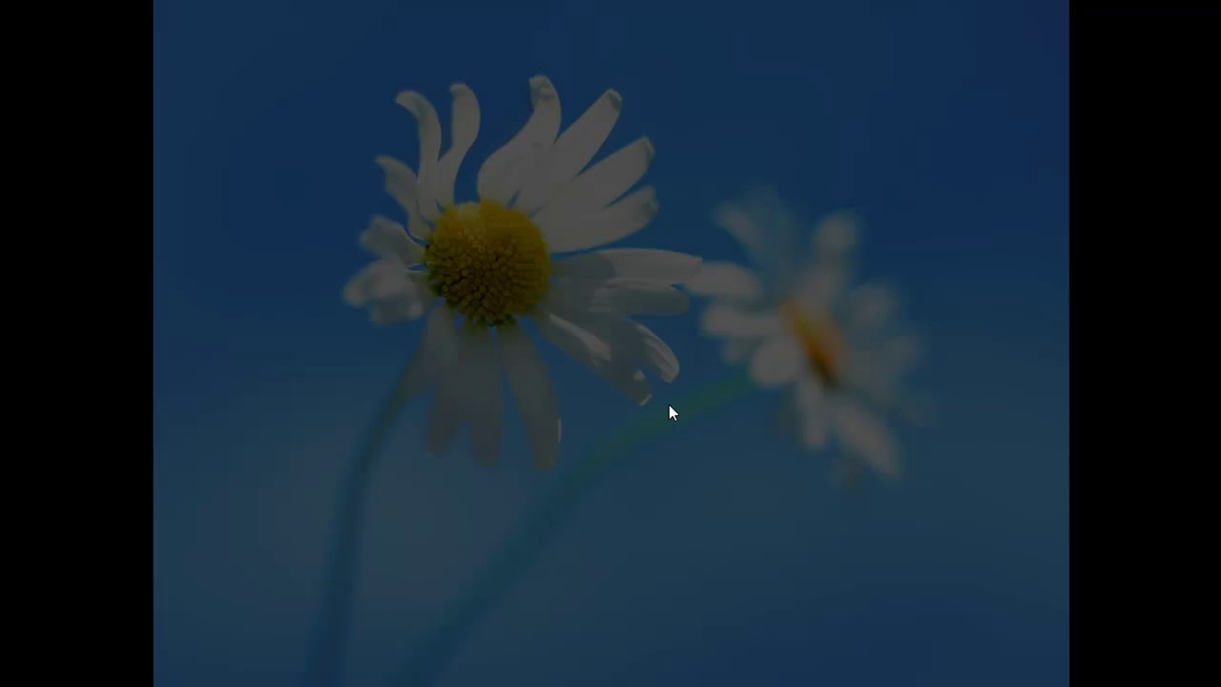
click(688, 370)
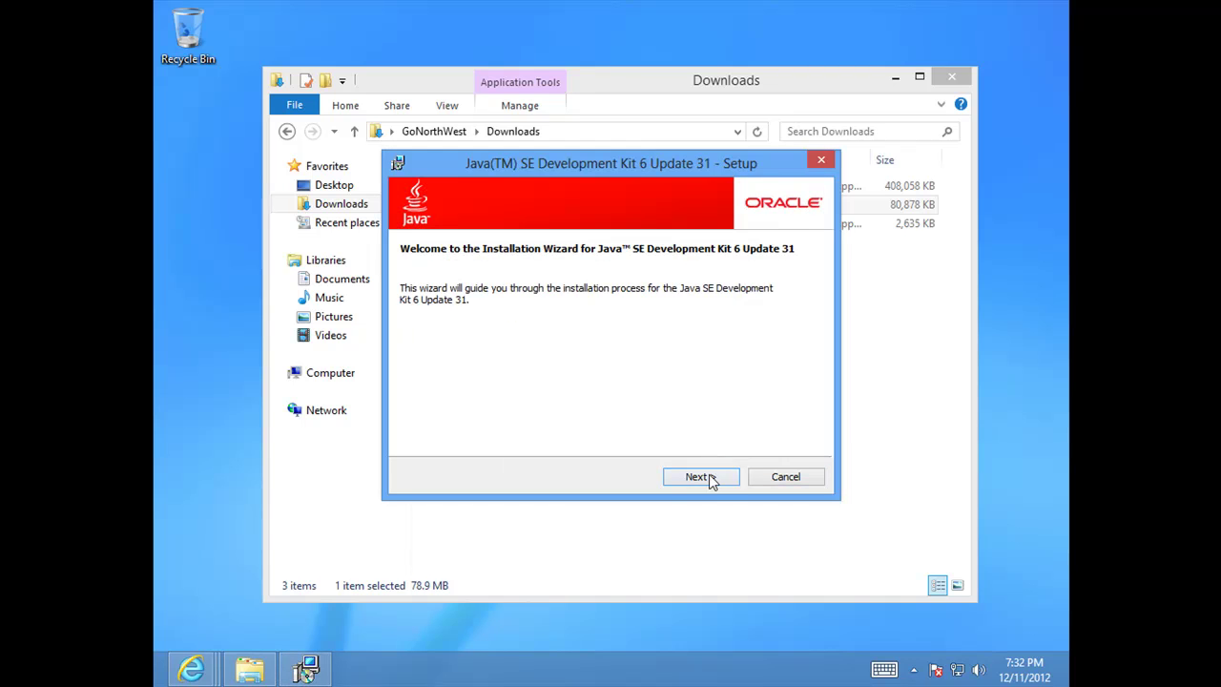
click(712, 479)
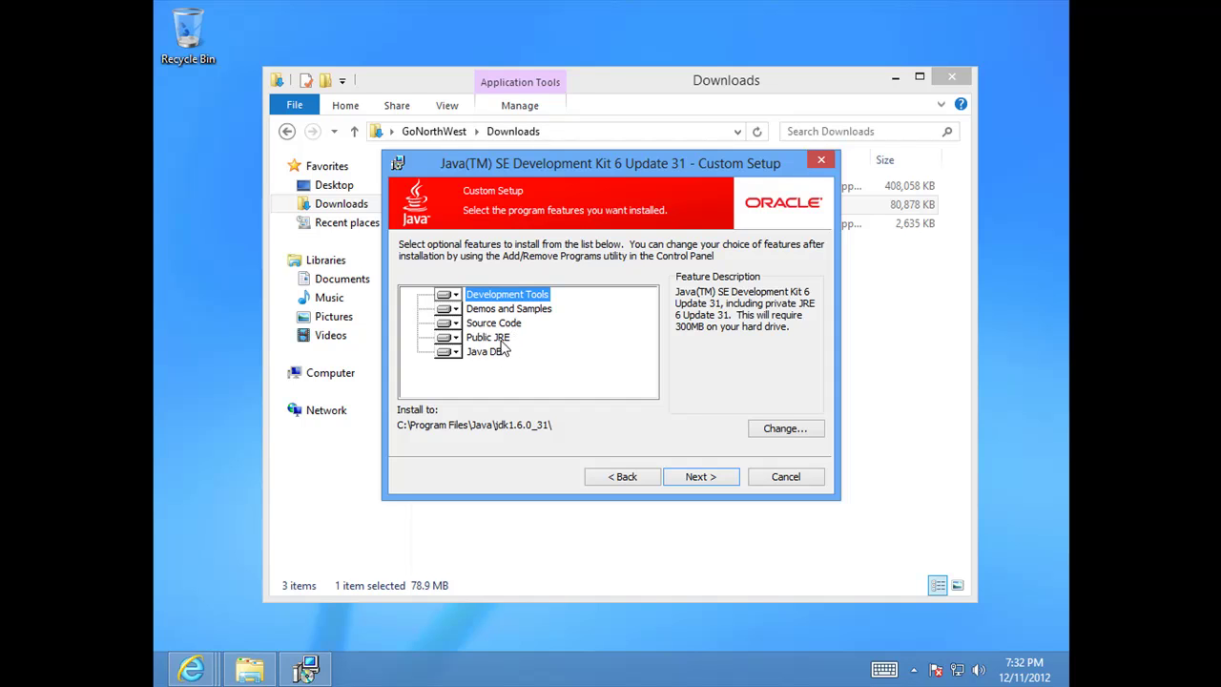
Exclude the Source Code and Java DB features from the JDK installation, leaving Demos and Samples included
click(451, 325)
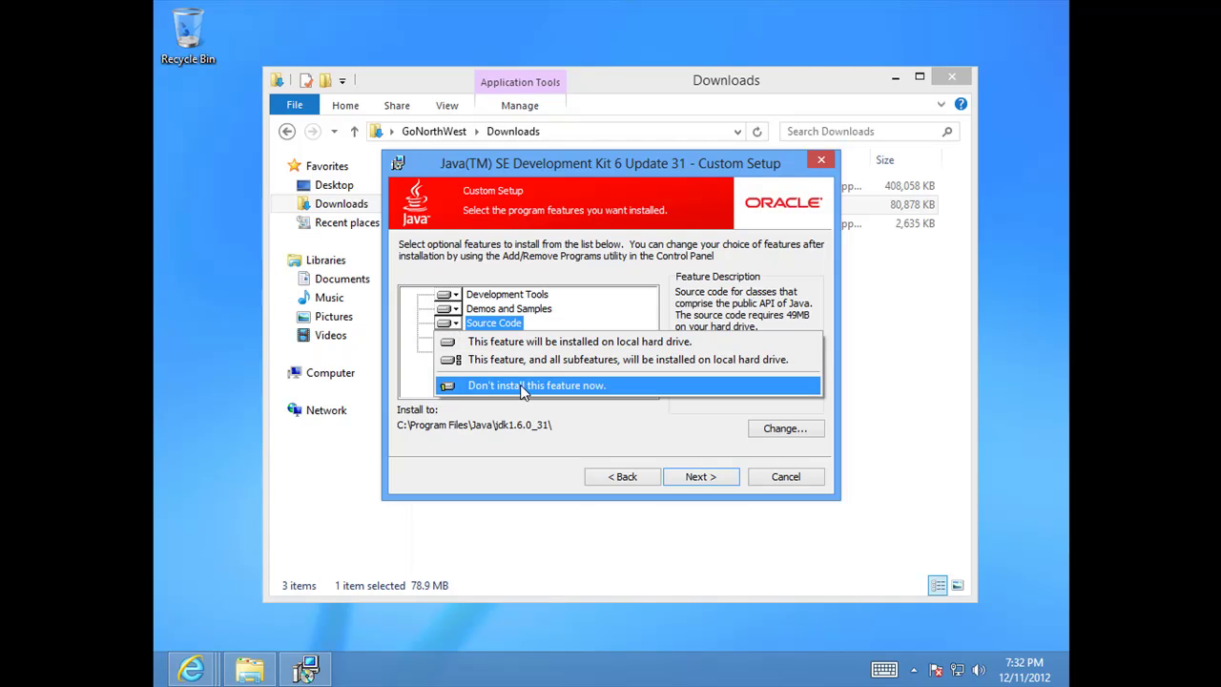
click(520, 384)
click(450, 311)
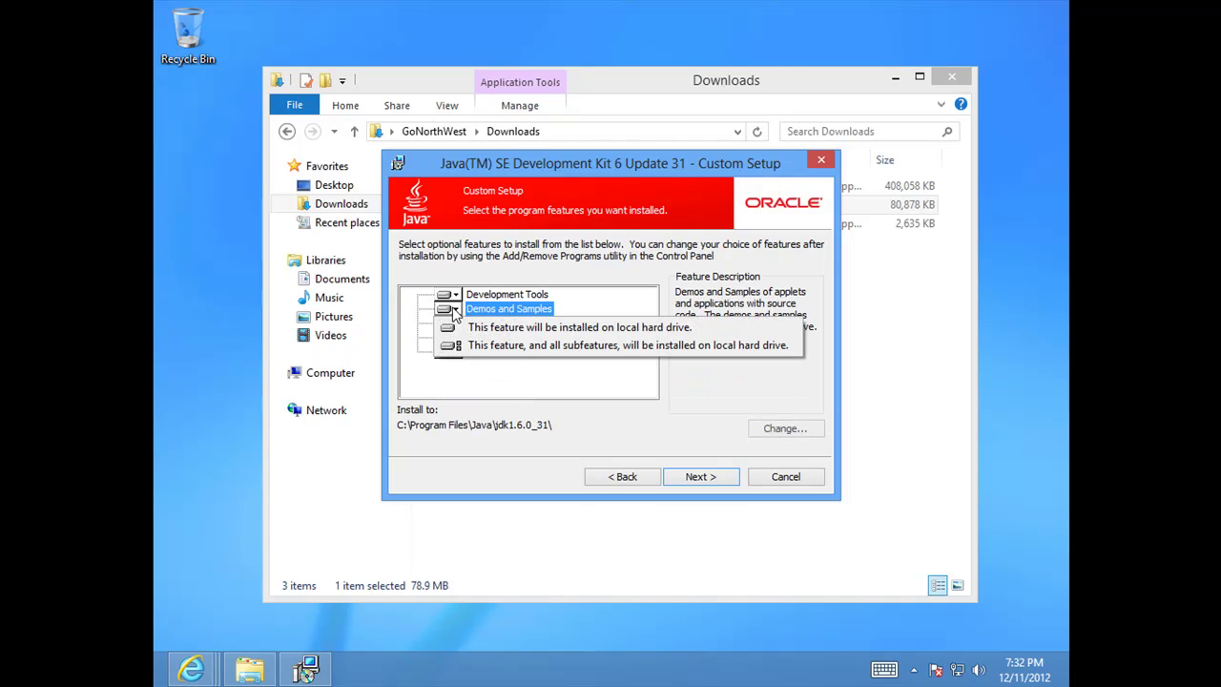
click(595, 387)
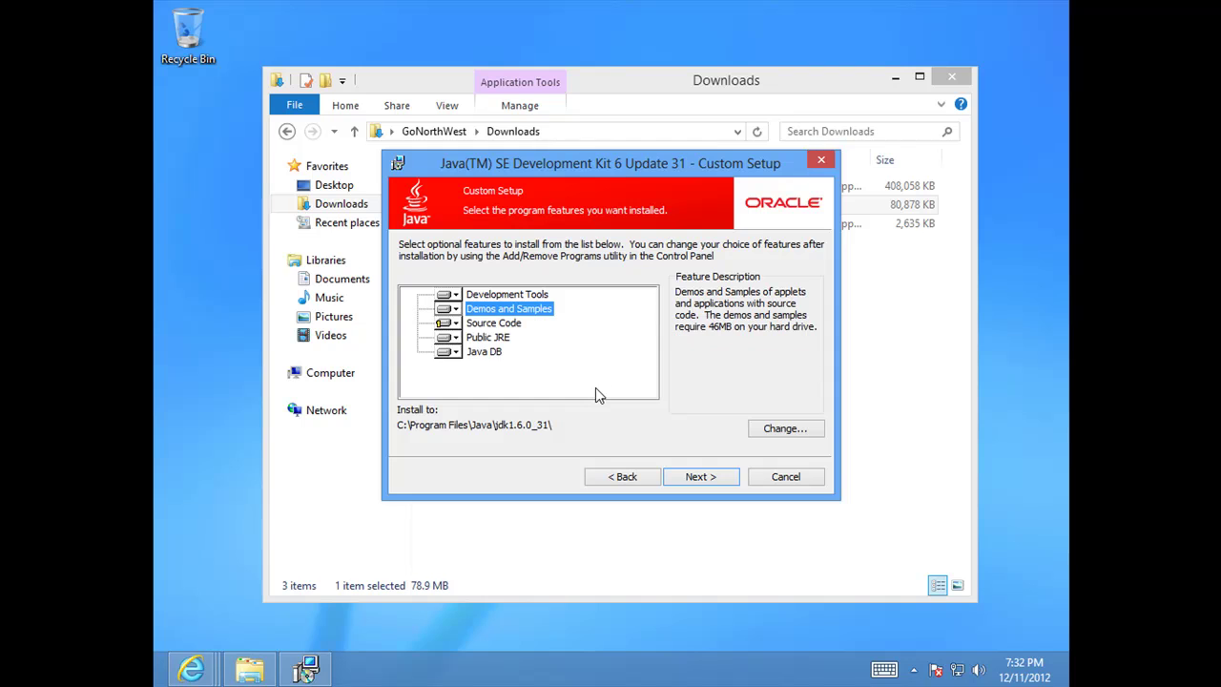
click(480, 353)
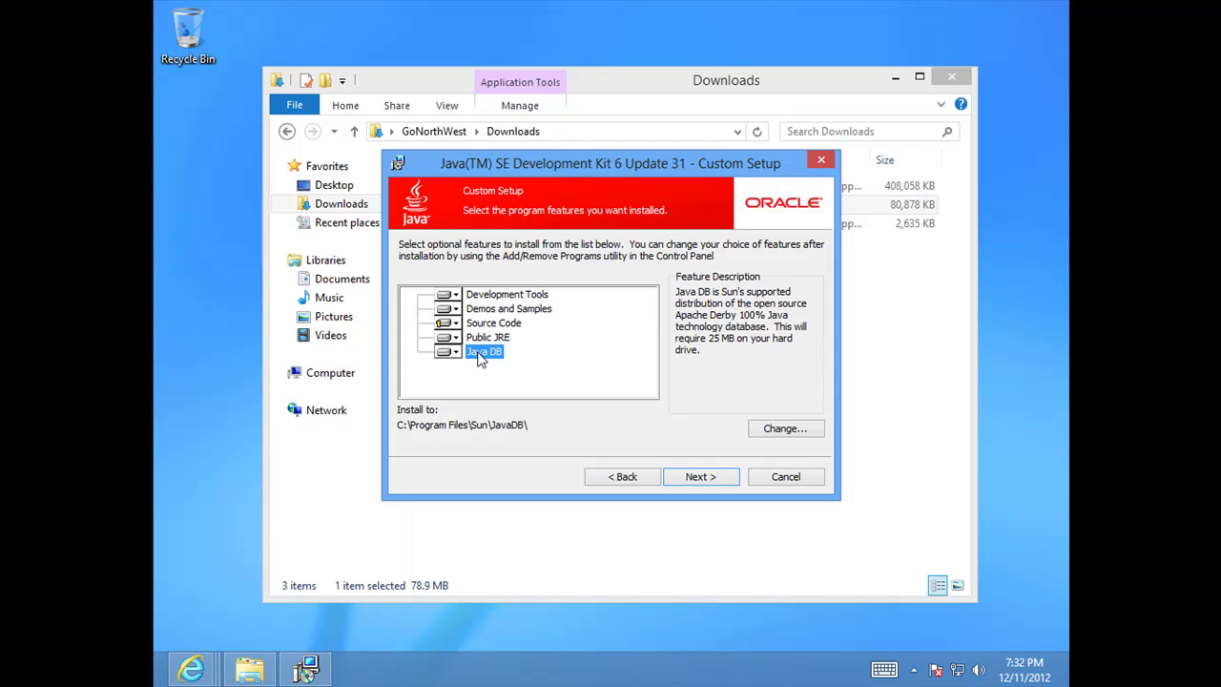
click(453, 353)
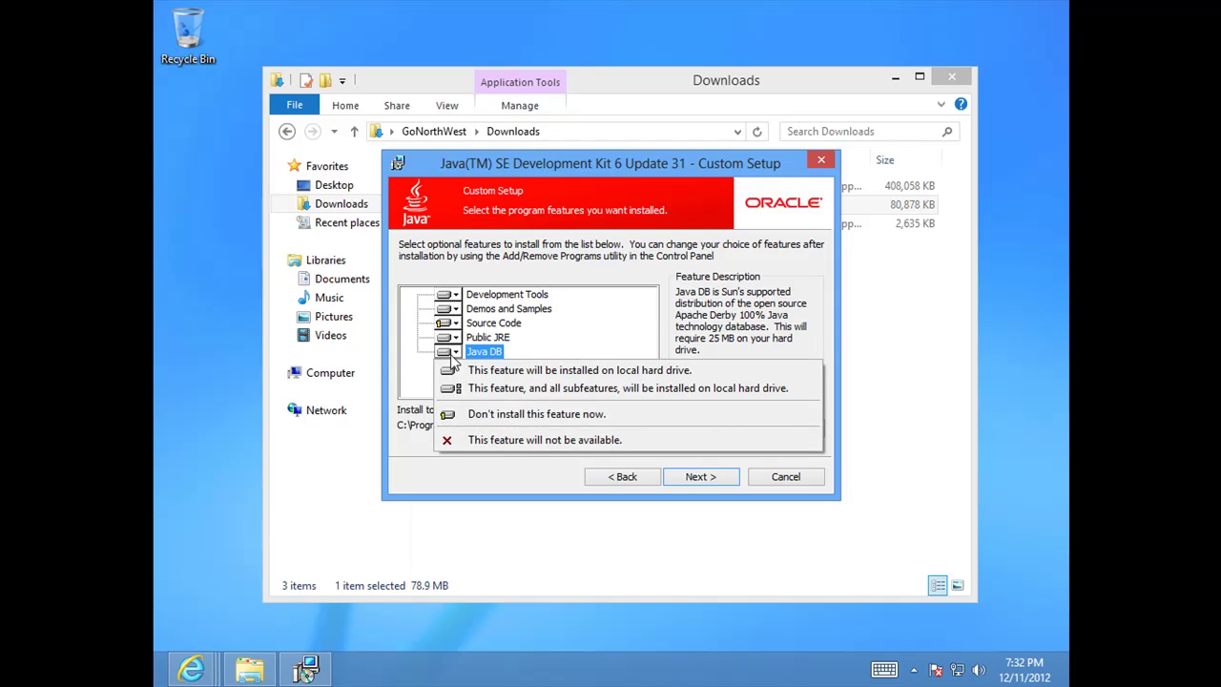
click(549, 418)
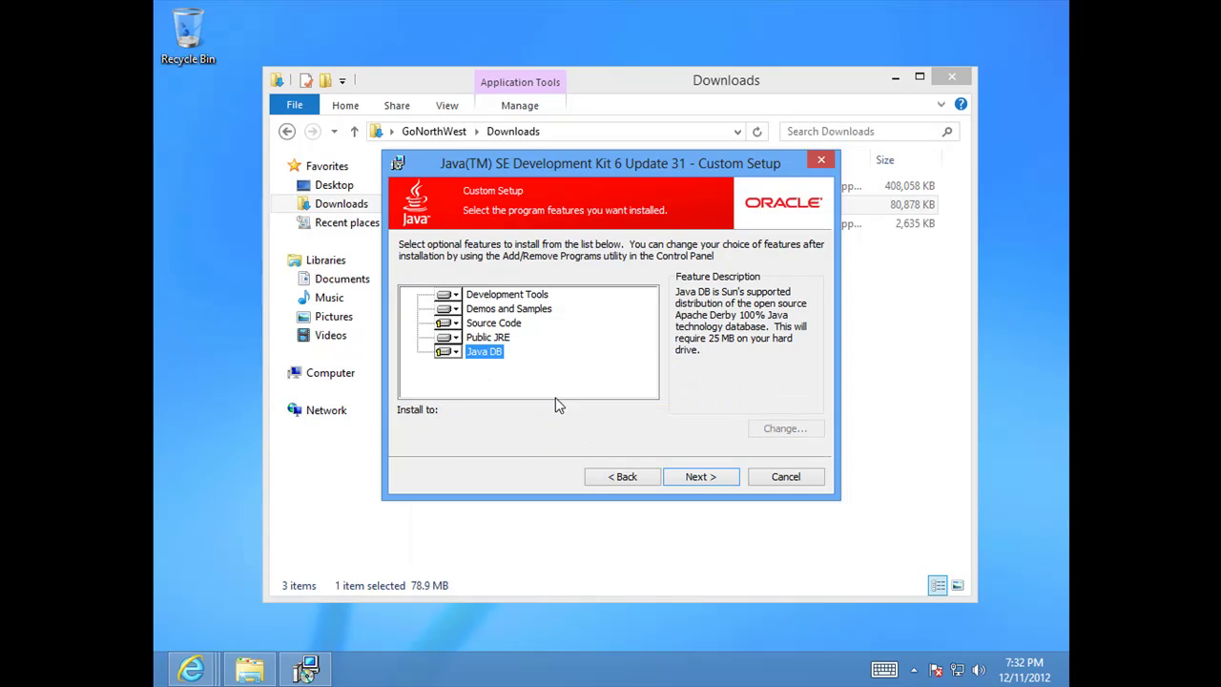
Install the JDK with the Java runtime in C:\Program Files\Java\jre6\ and finish the setup
click(691, 478)
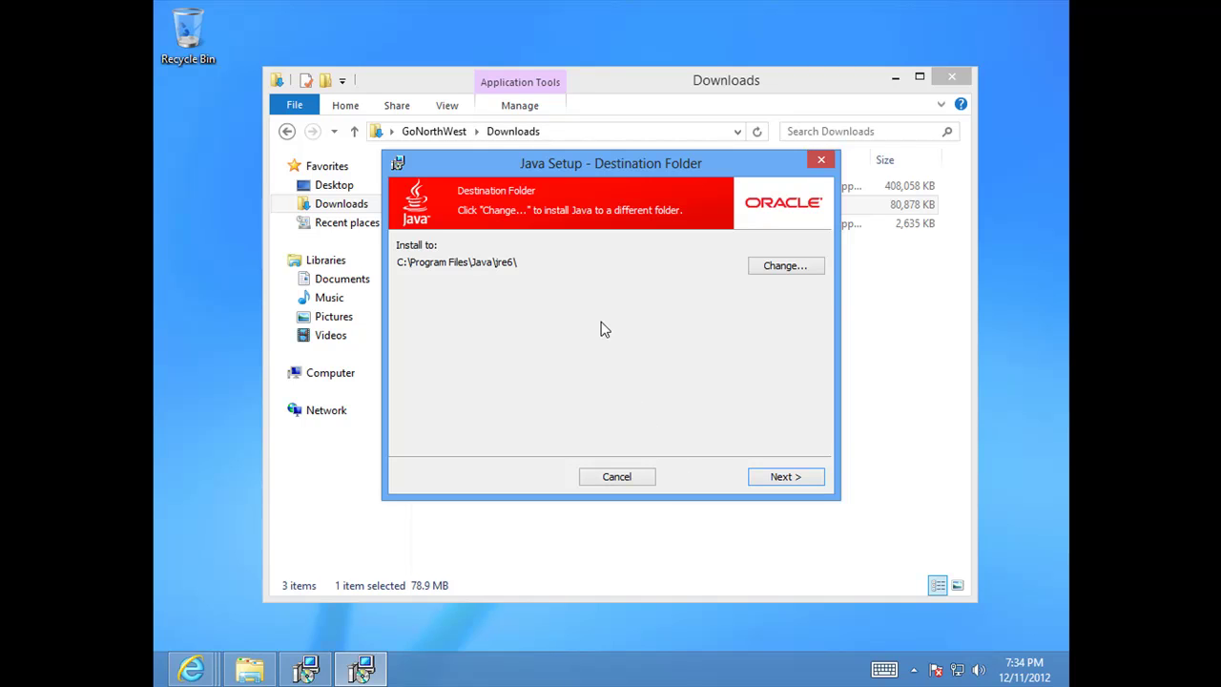
click(779, 477)
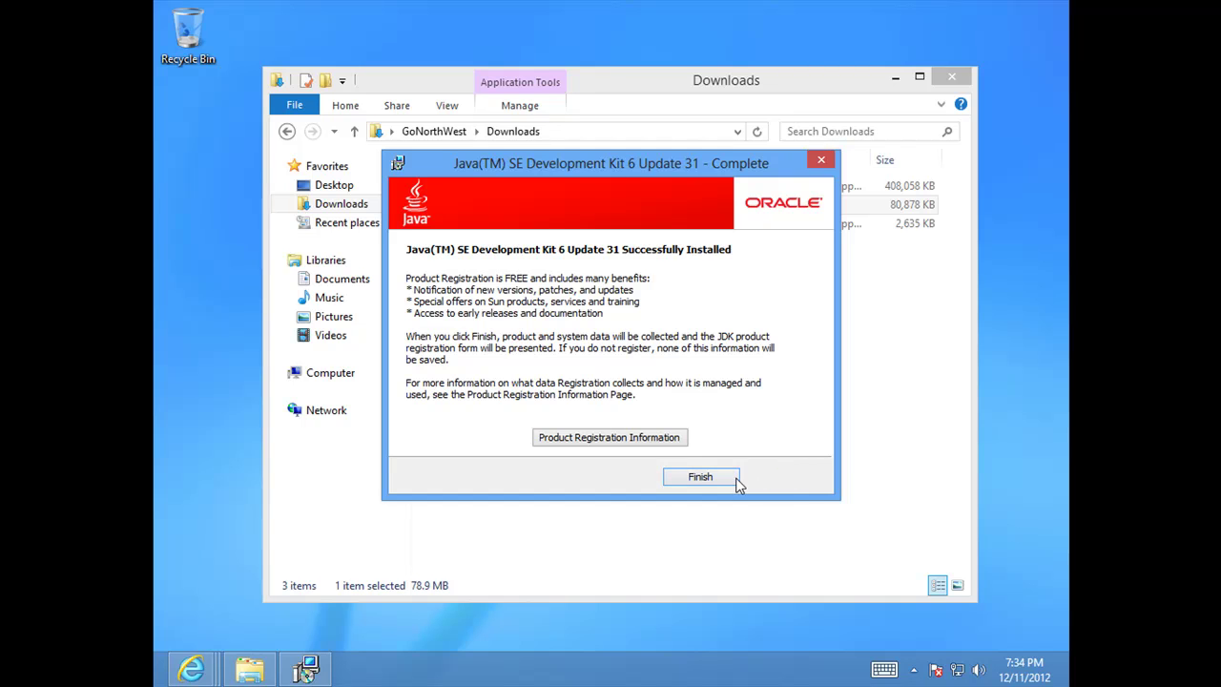
click(694, 478)
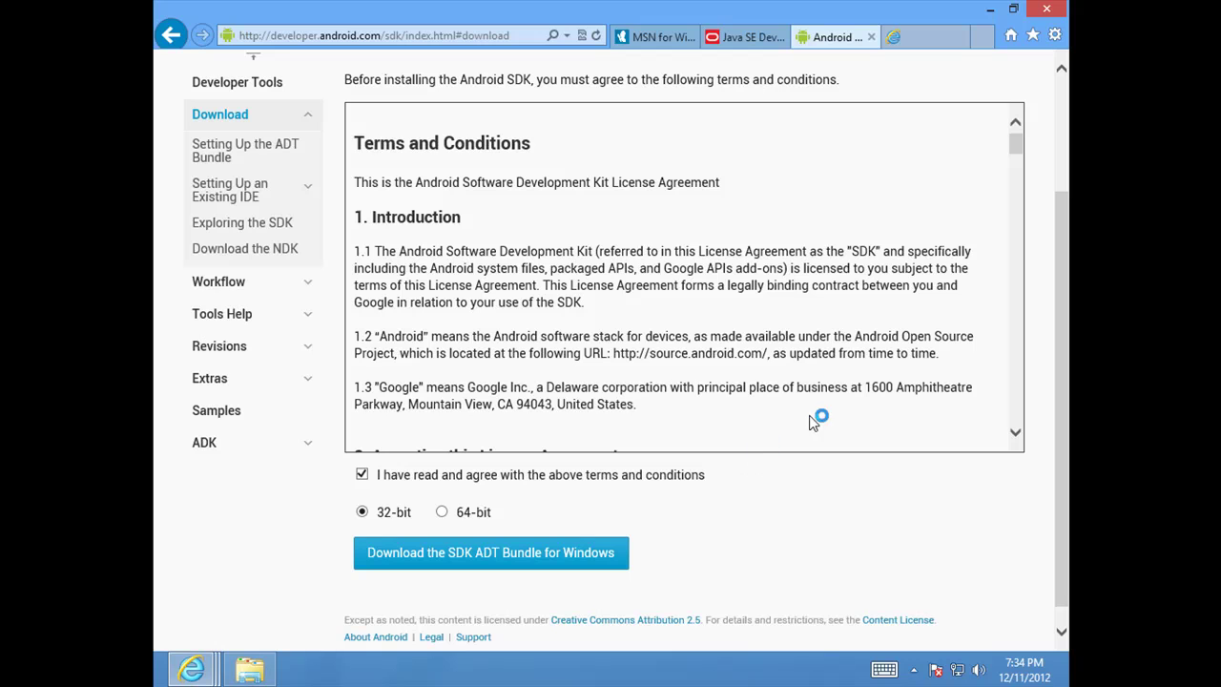
Minimize the browser, browse to C:\Program Files\Java\jdk1.6.0_31, and check the JDK folder's contents and full path
click(990, 11)
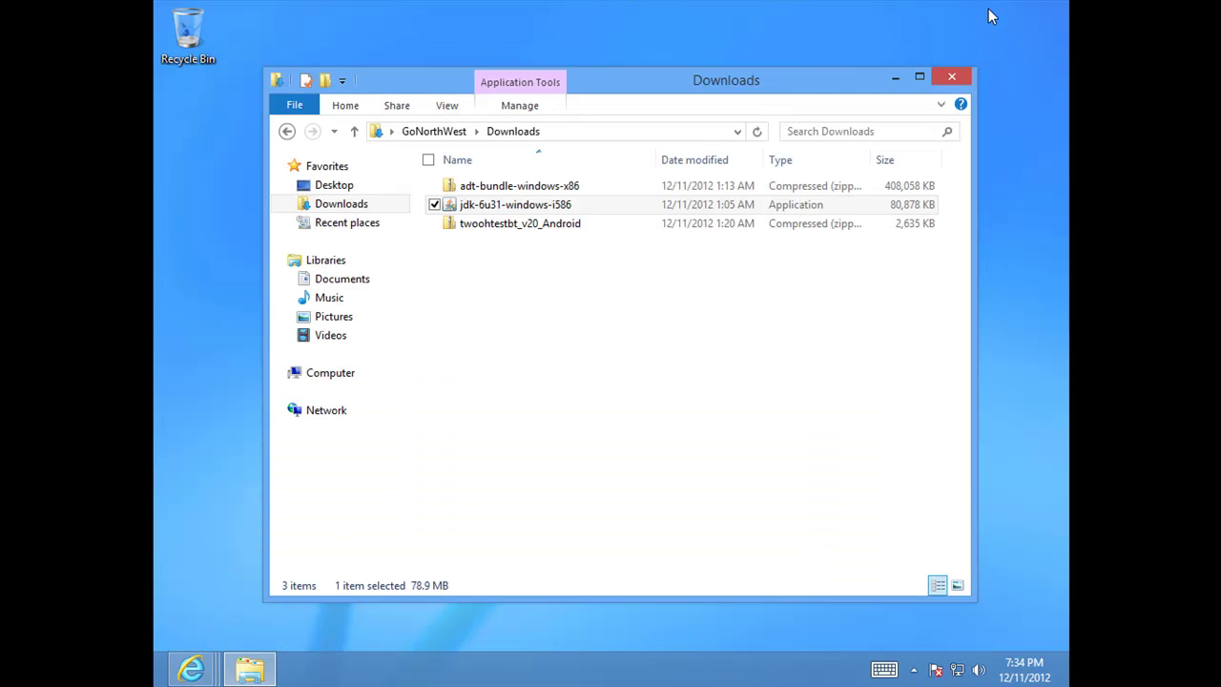
click(498, 383)
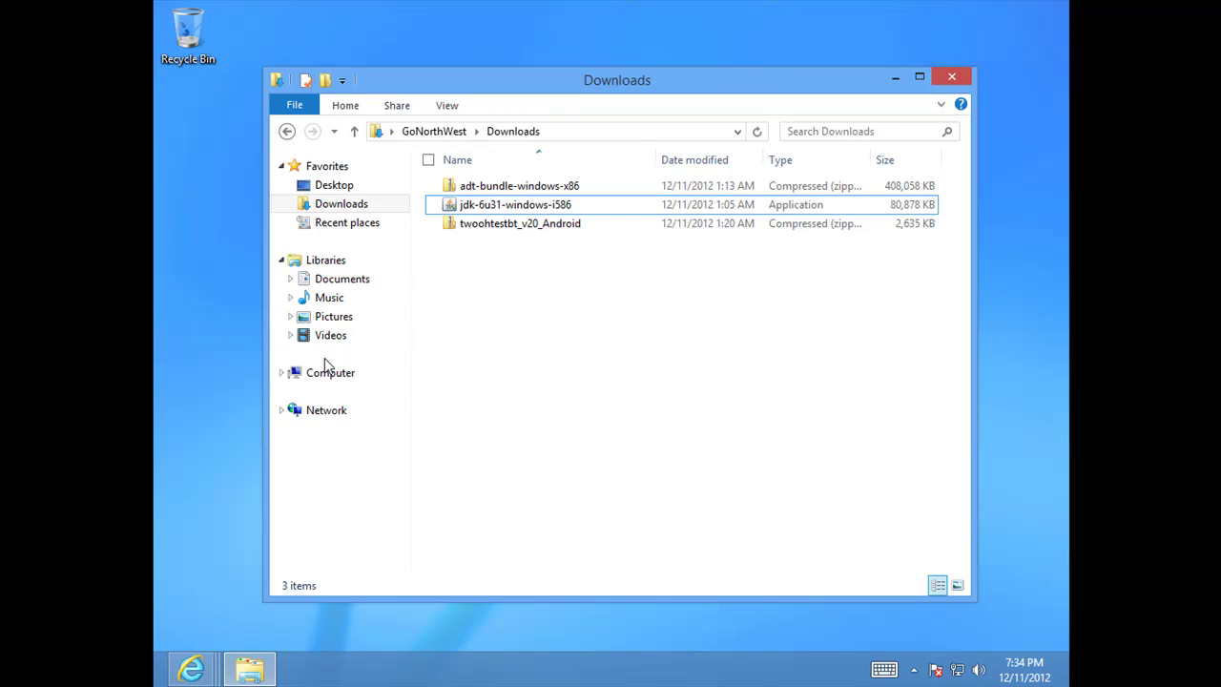
click(282, 376)
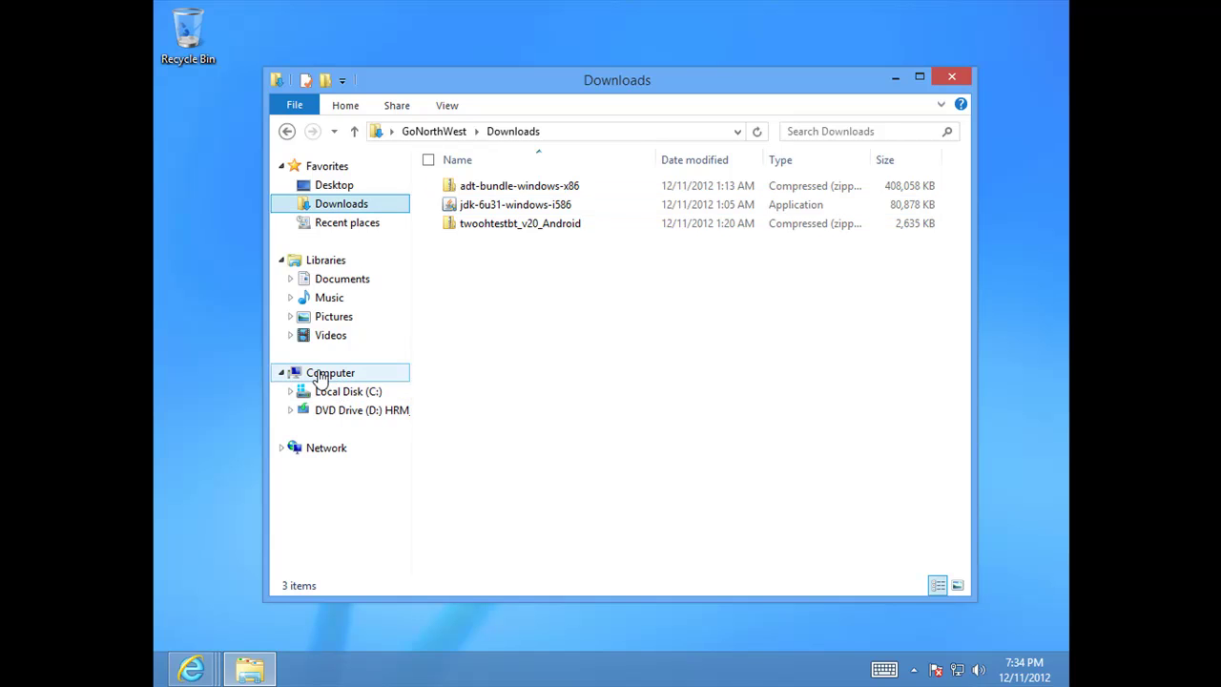
click(290, 392)
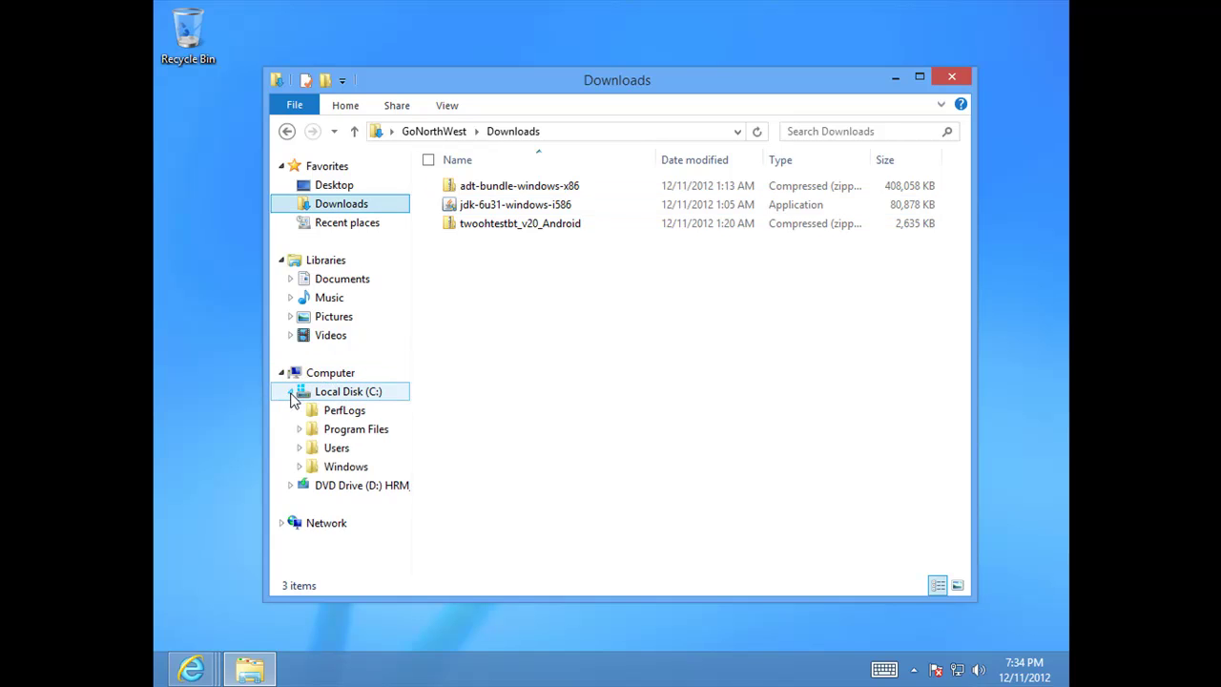
click(298, 429)
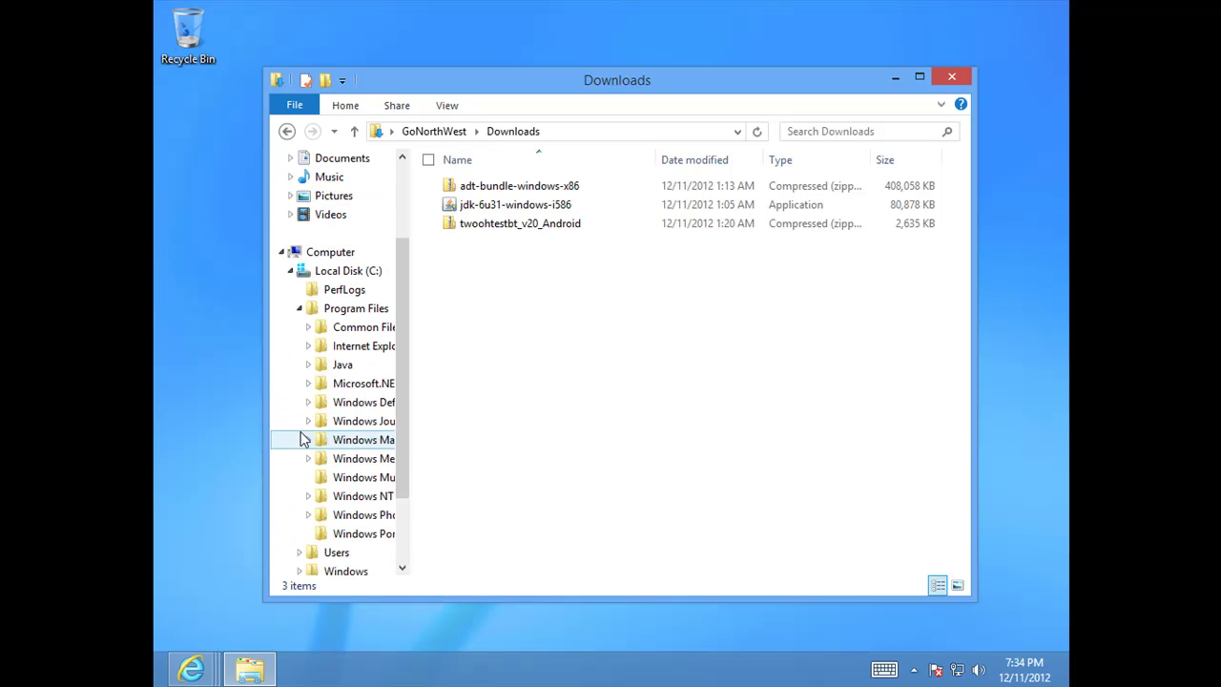
click(321, 368)
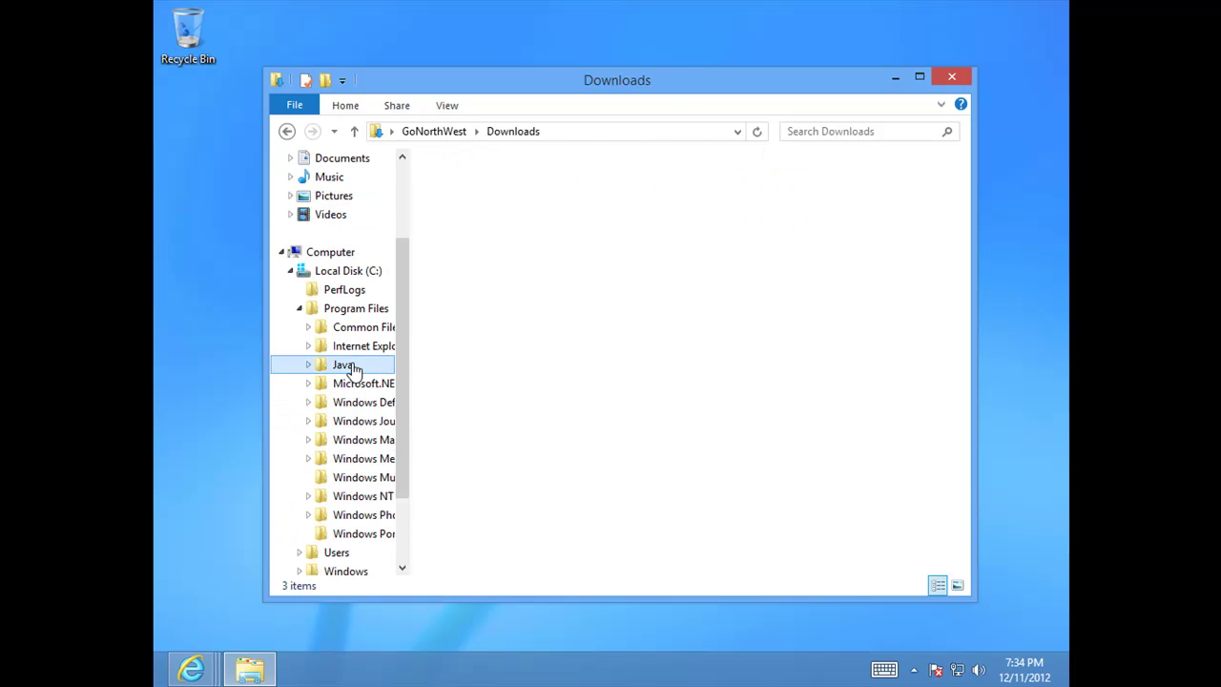
click(307, 365)
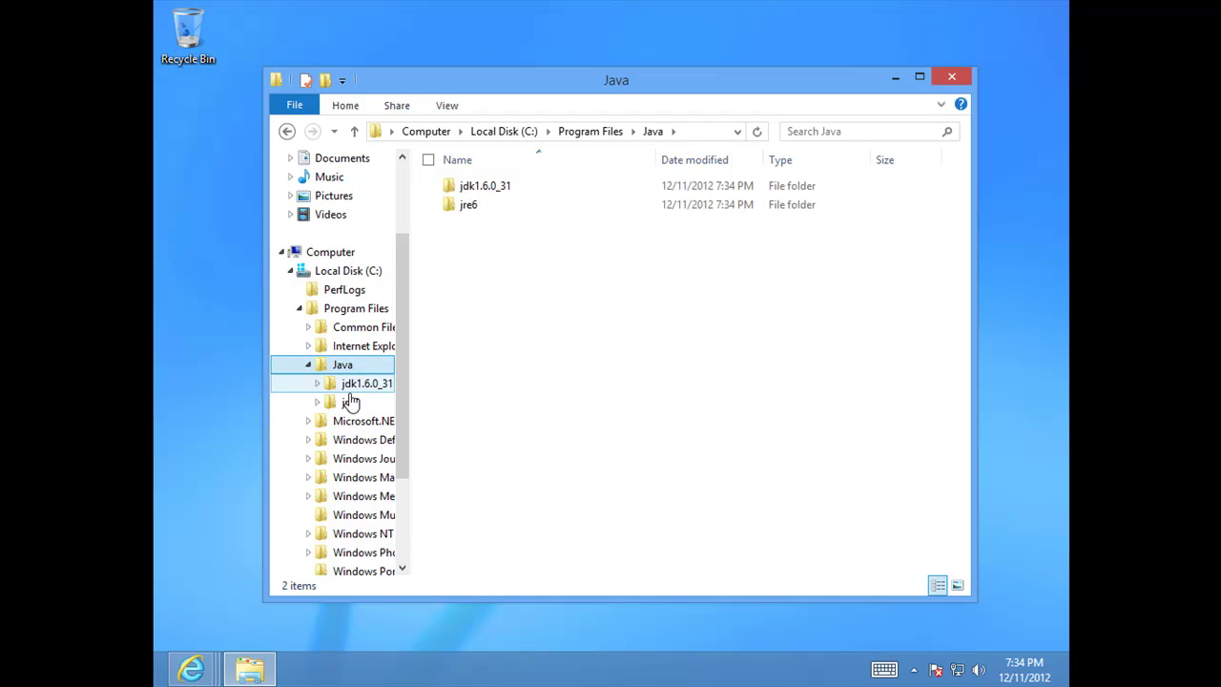
click(365, 384)
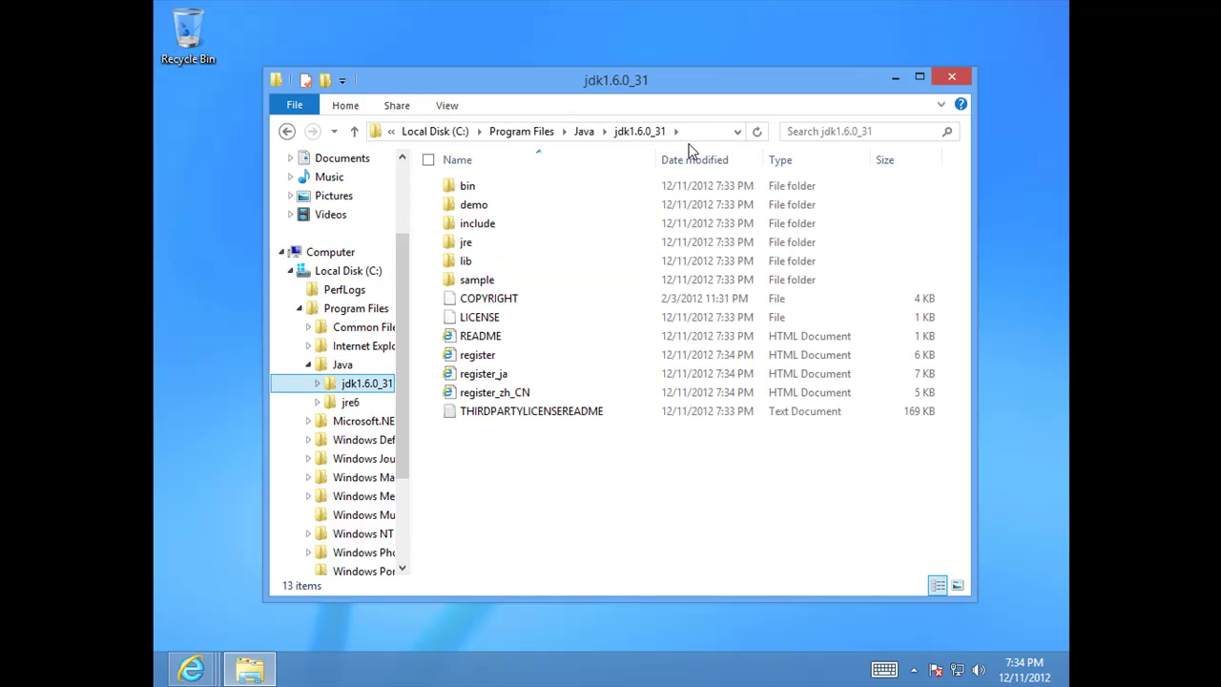
click(689, 134)
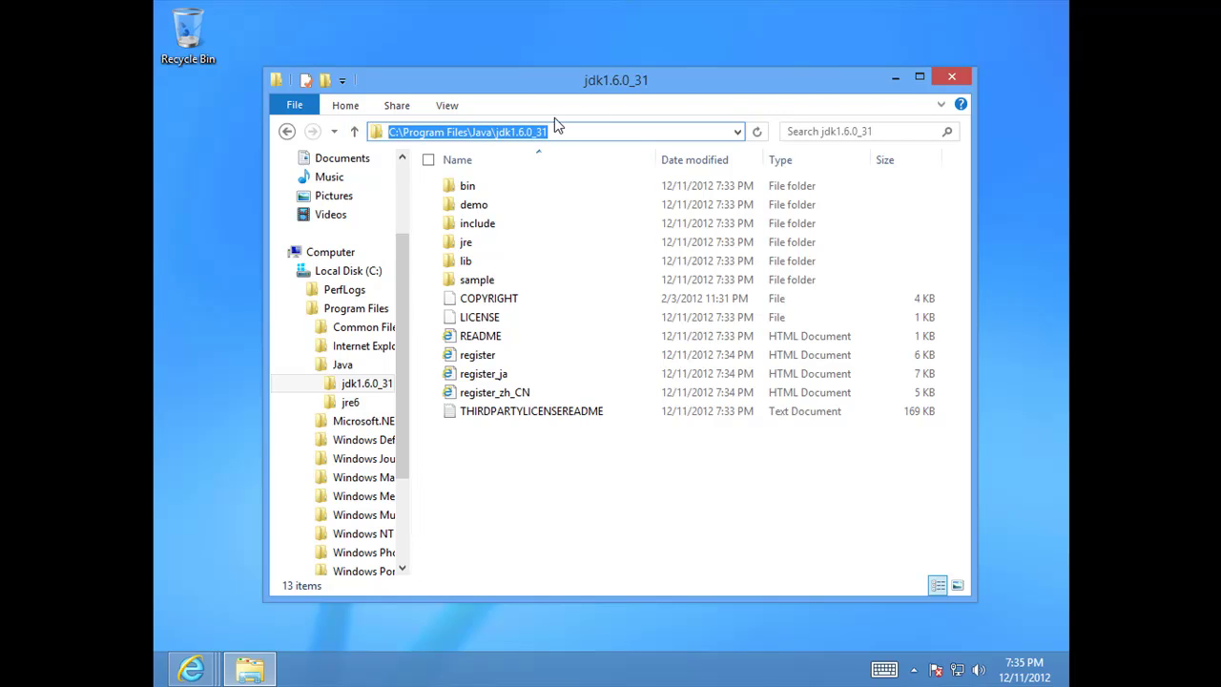
click(895, 81)
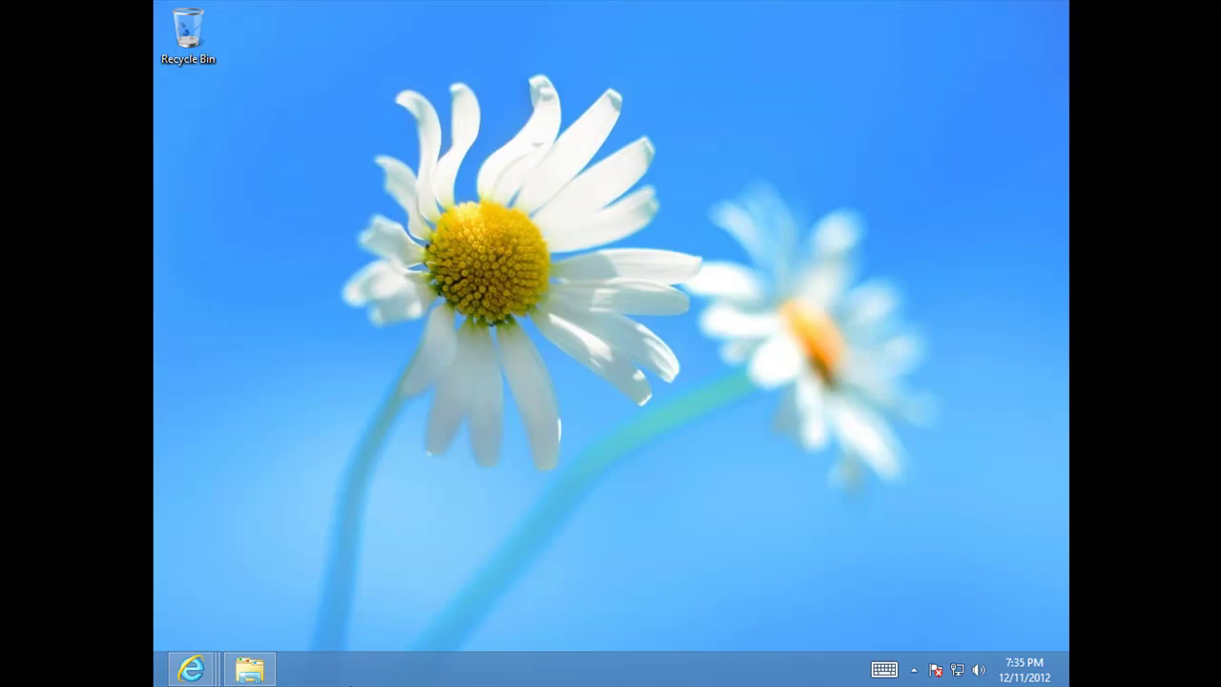
Extract the adt-bundle-windows-x86 archive in Downloads to a folder of the same name, showing the extracted files when complete
click(272, 621)
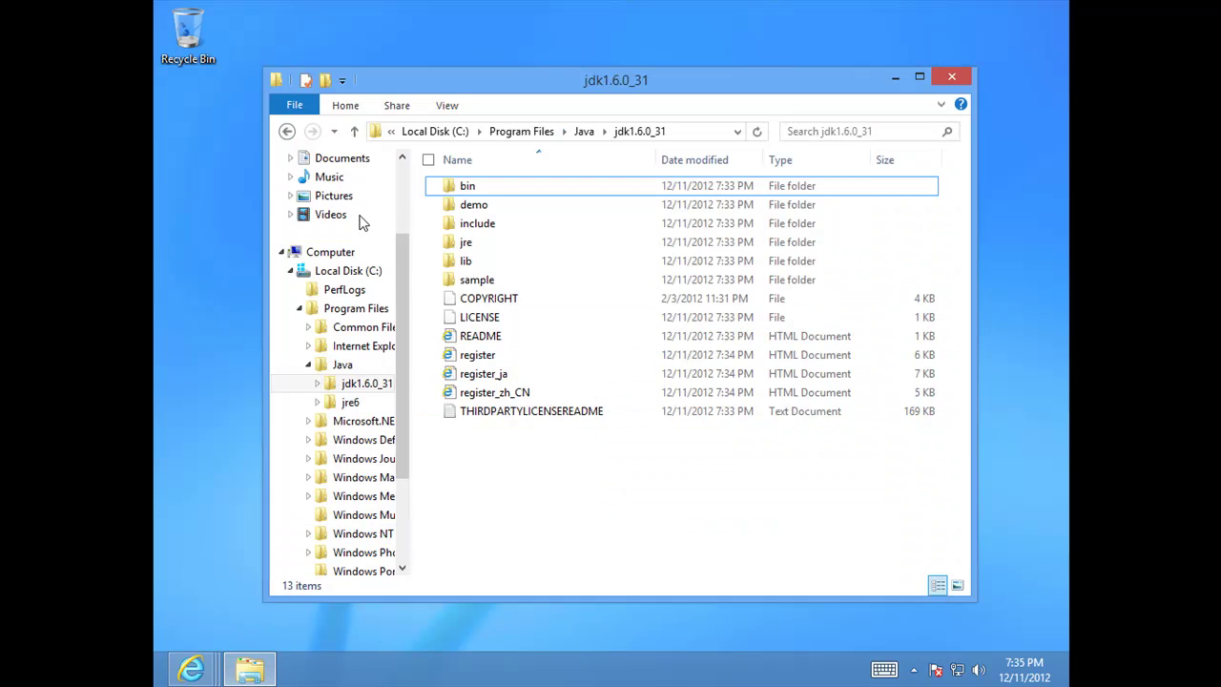
scroll(391, 238, up, 2)
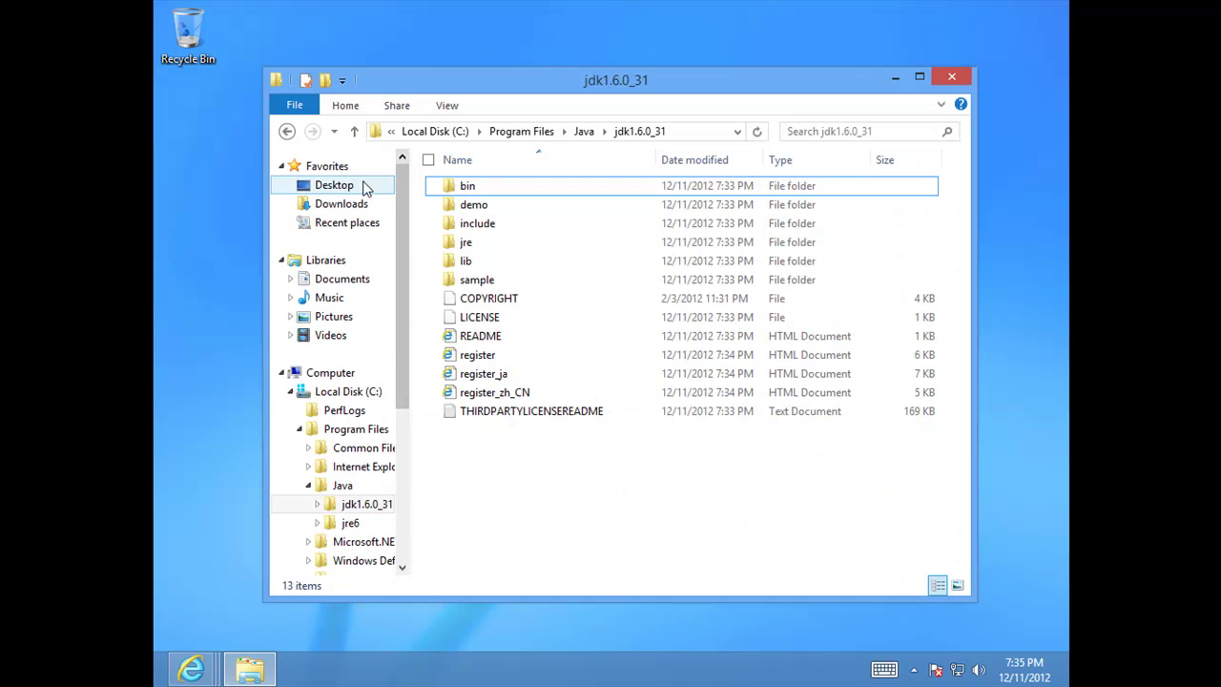
click(353, 209)
click(591, 313)
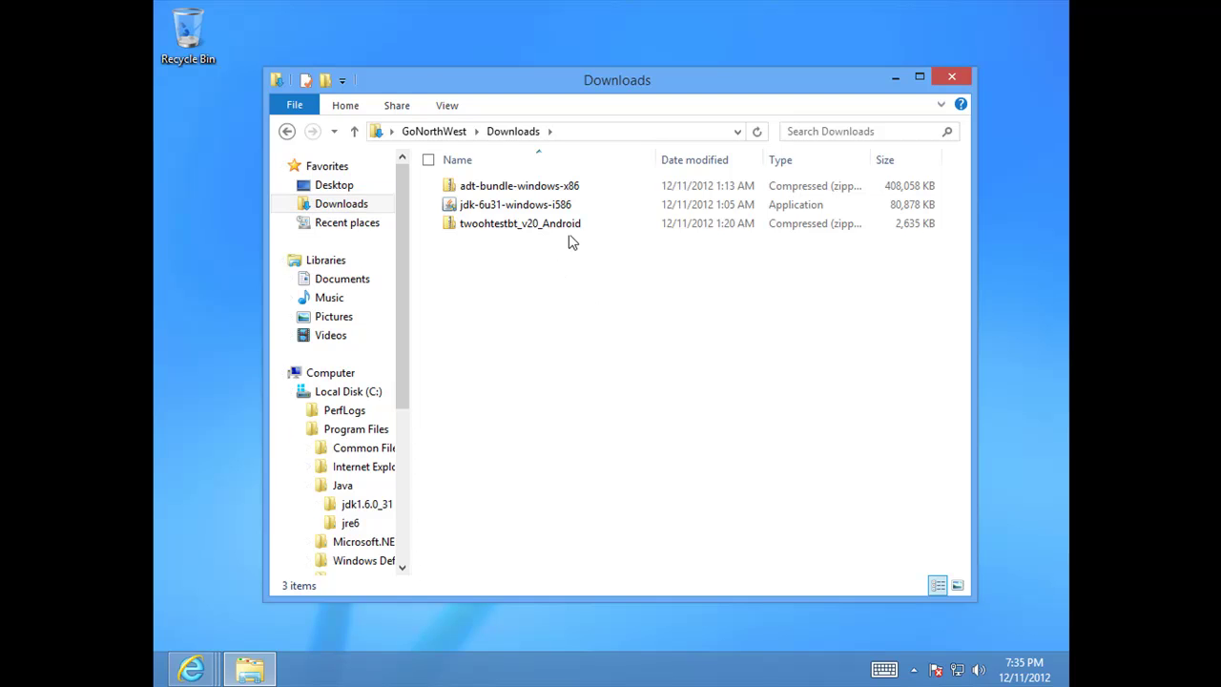
click(522, 191)
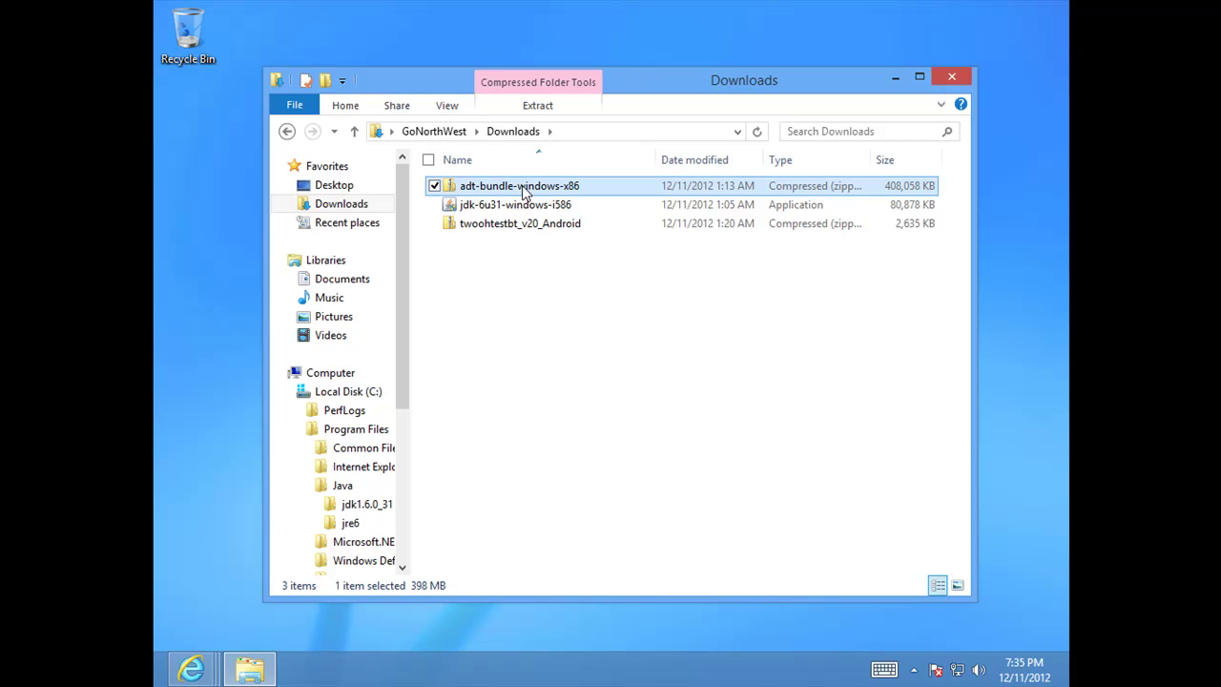
right_click(524, 191)
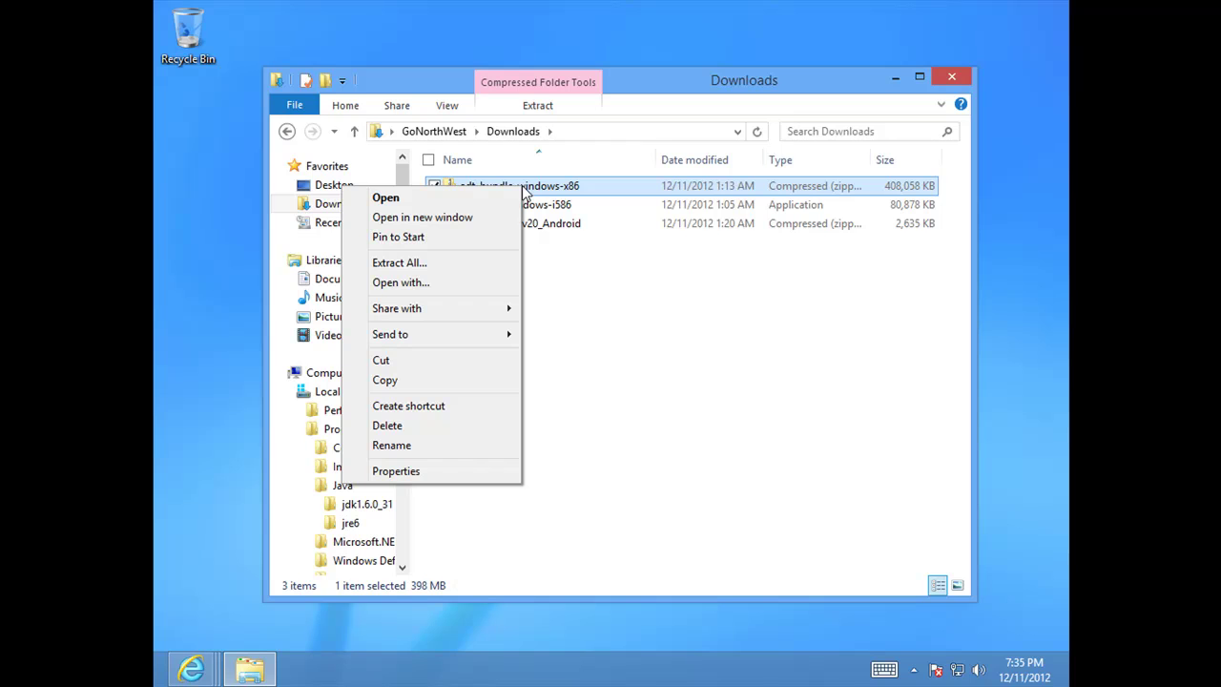
click(470, 263)
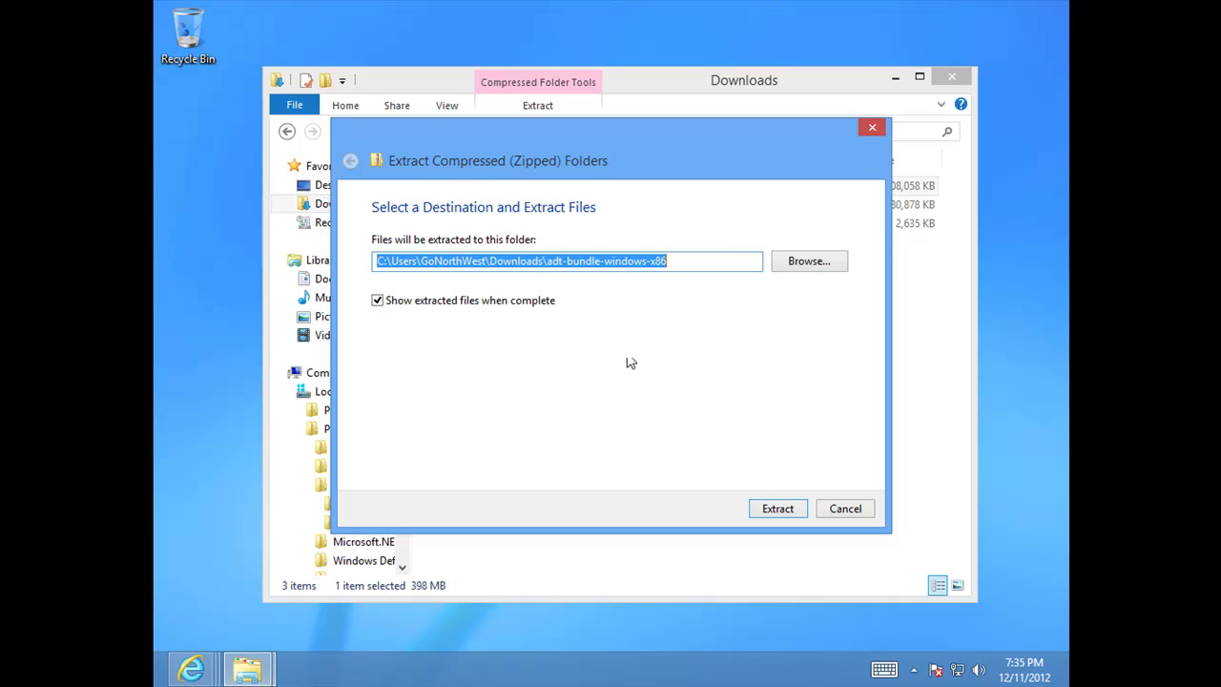
click(778, 509)
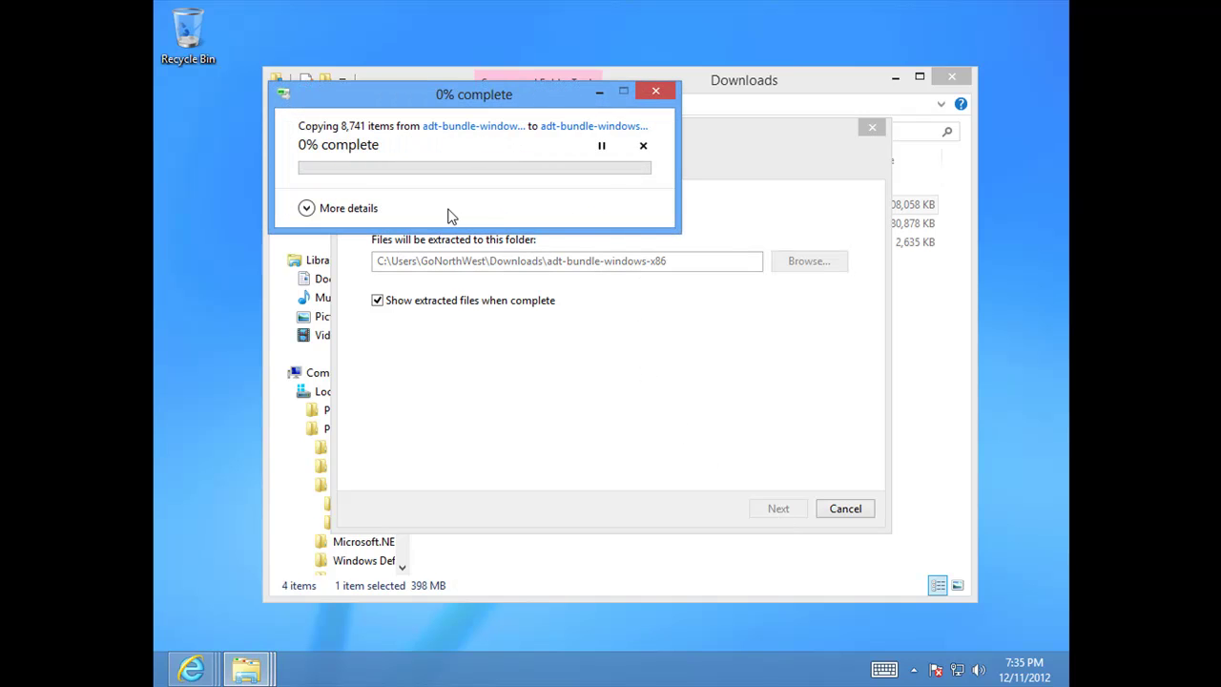
click(305, 209)
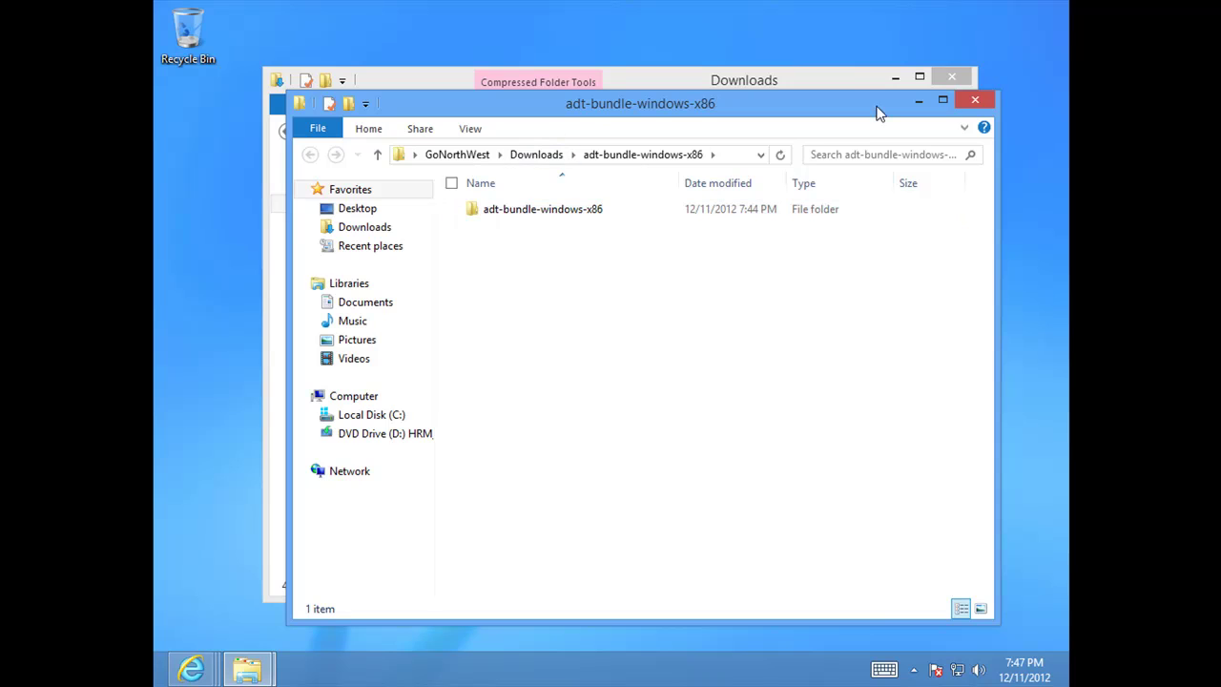
Close the extracted-files window and examine the contents of the nested adt-bundle-windows-x86 folder in Downloads
click(974, 101)
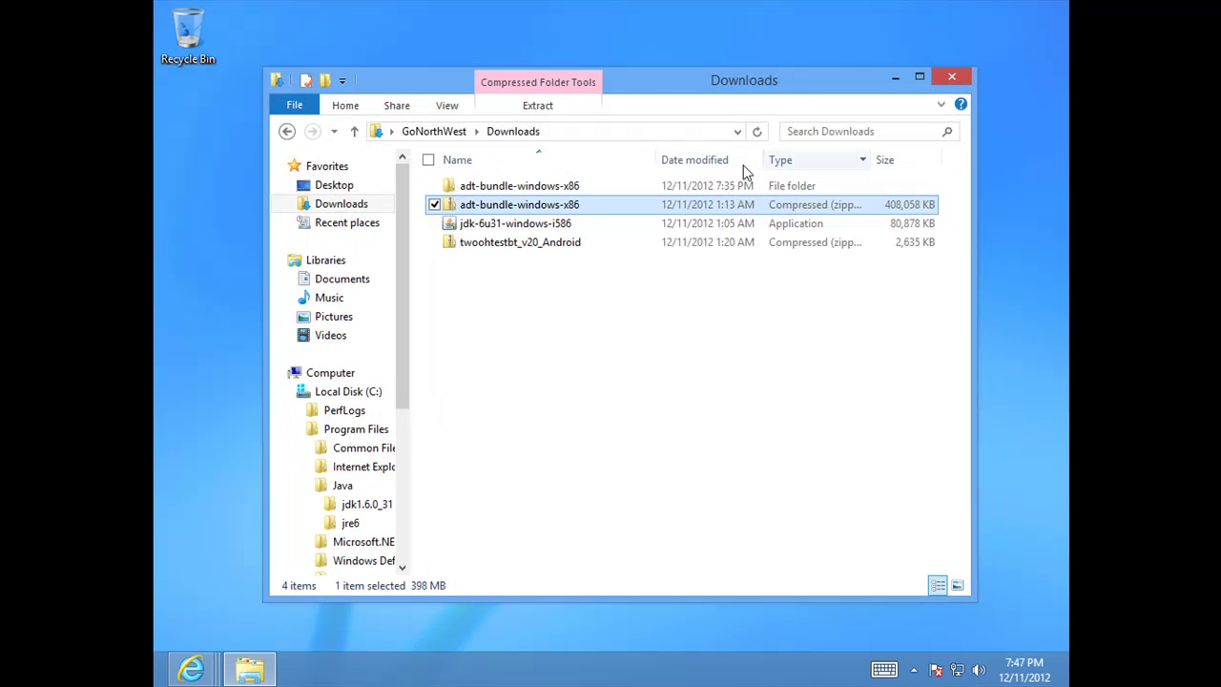
double_click(513, 187)
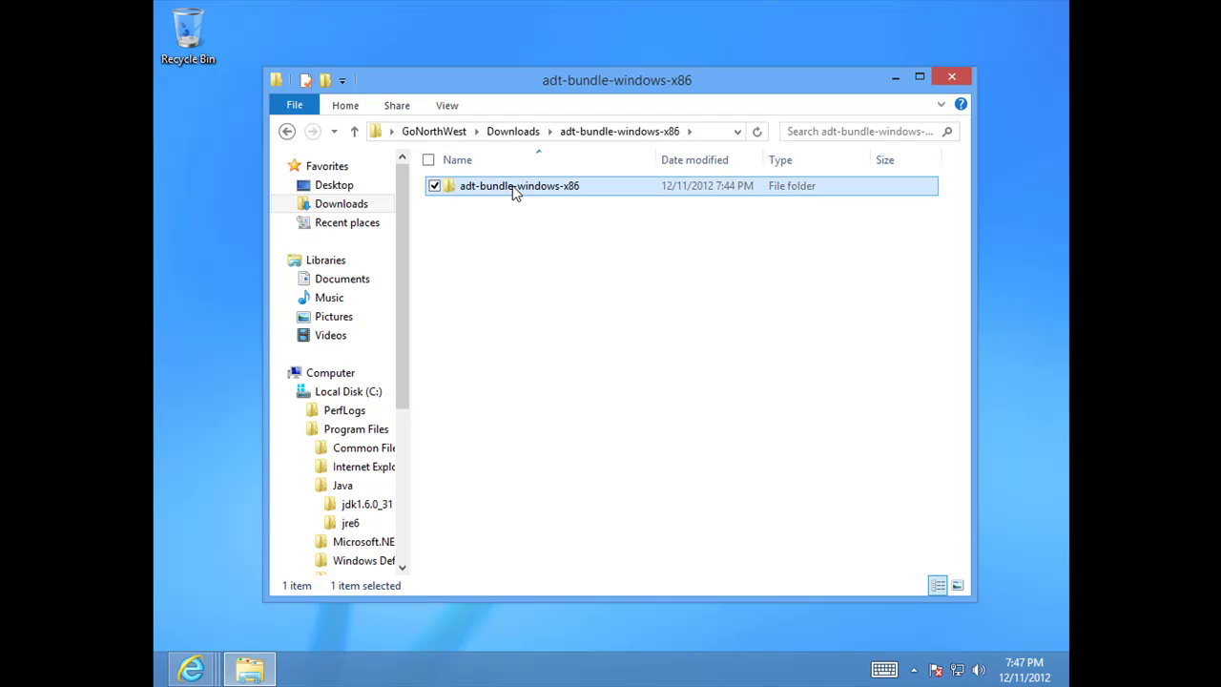
double_click(513, 187)
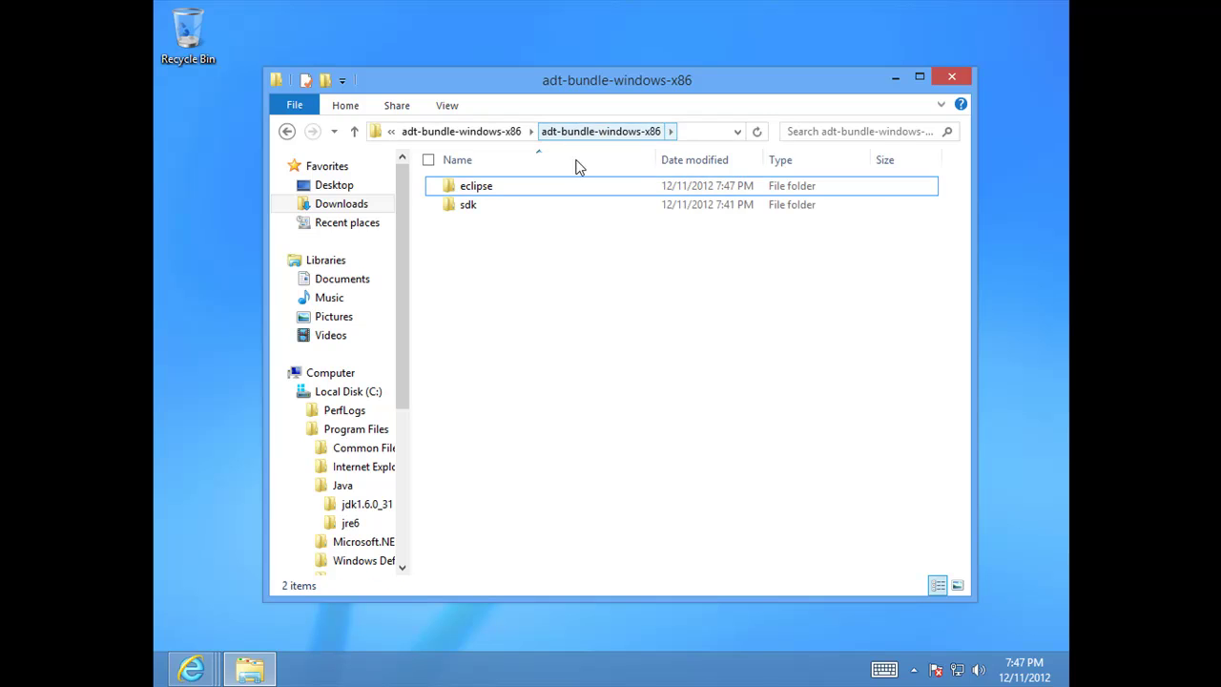
click(459, 131)
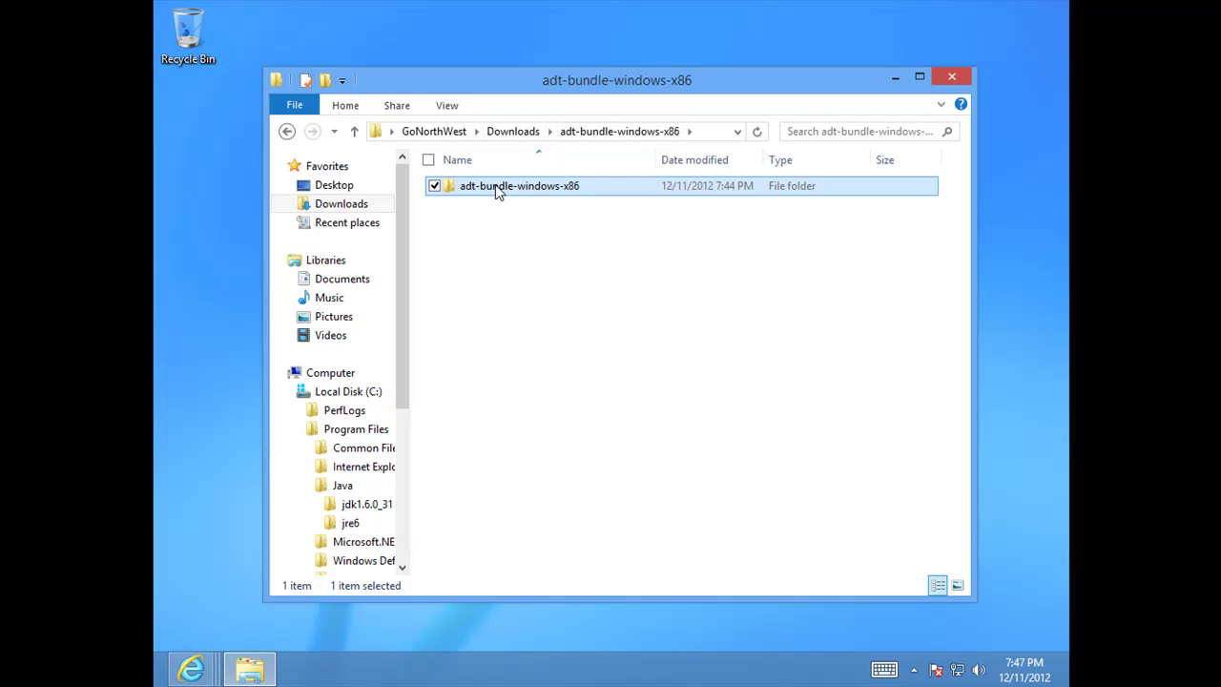
Create a new folder named Android Development at the root of Local Disk (C:)
click(301, 436)
click(341, 397)
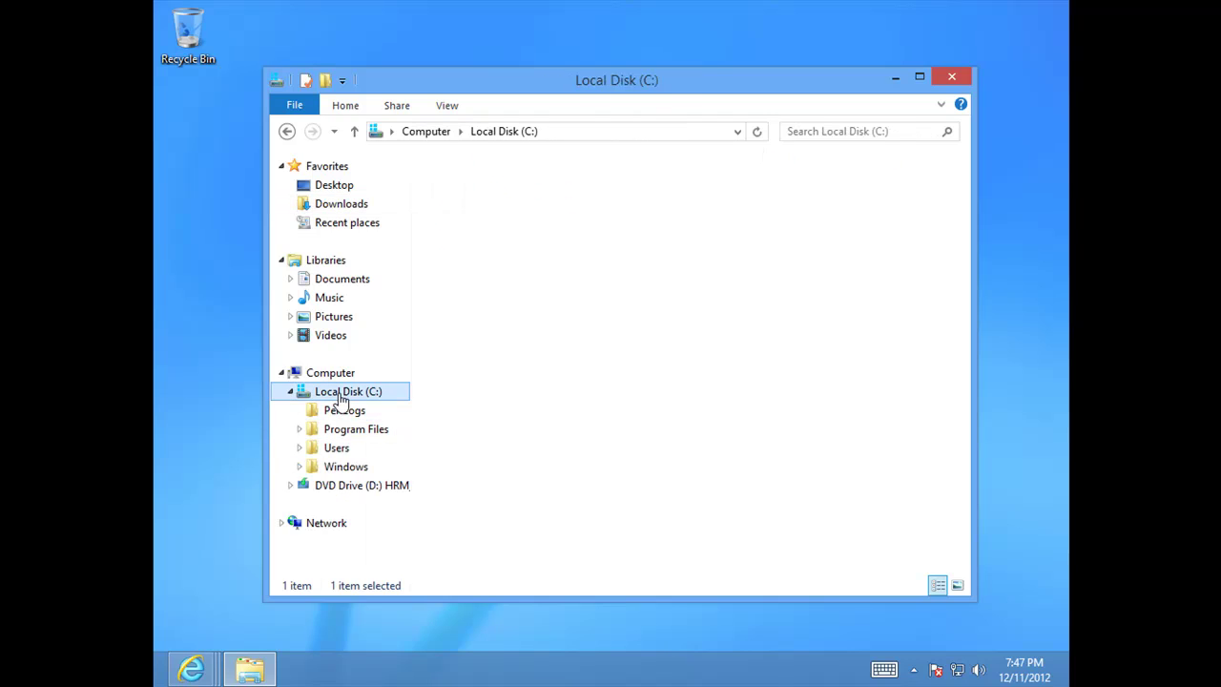
right_click(498, 374)
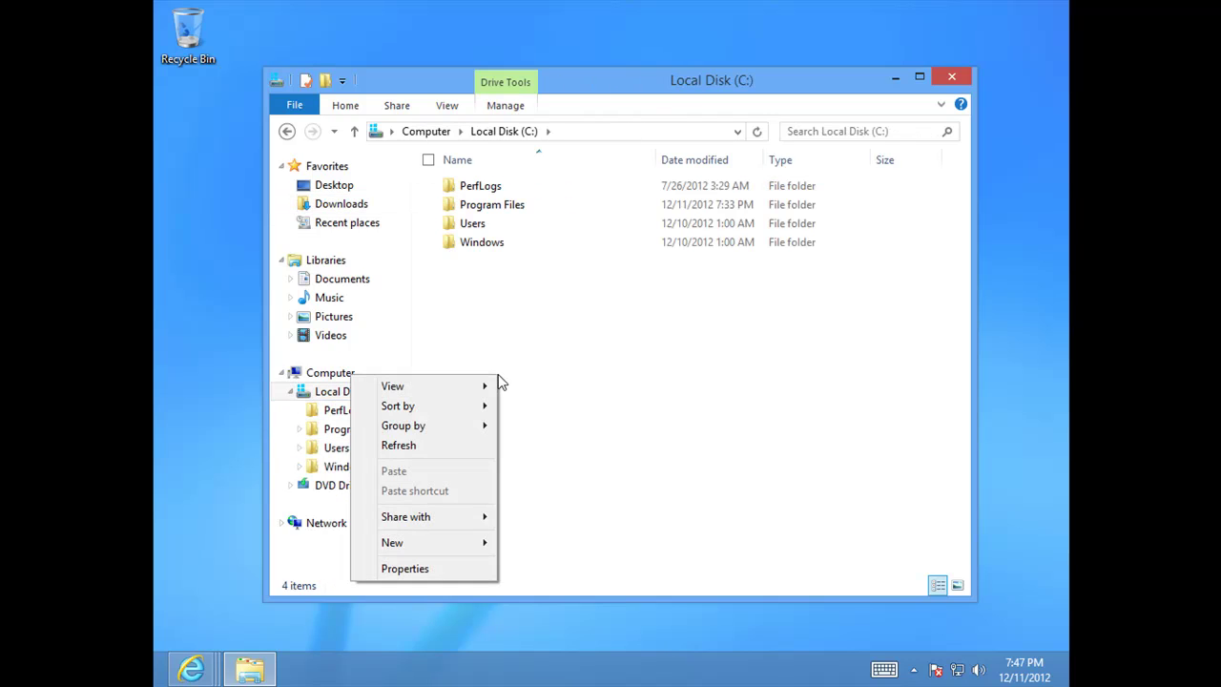
mouse_move(465, 549)
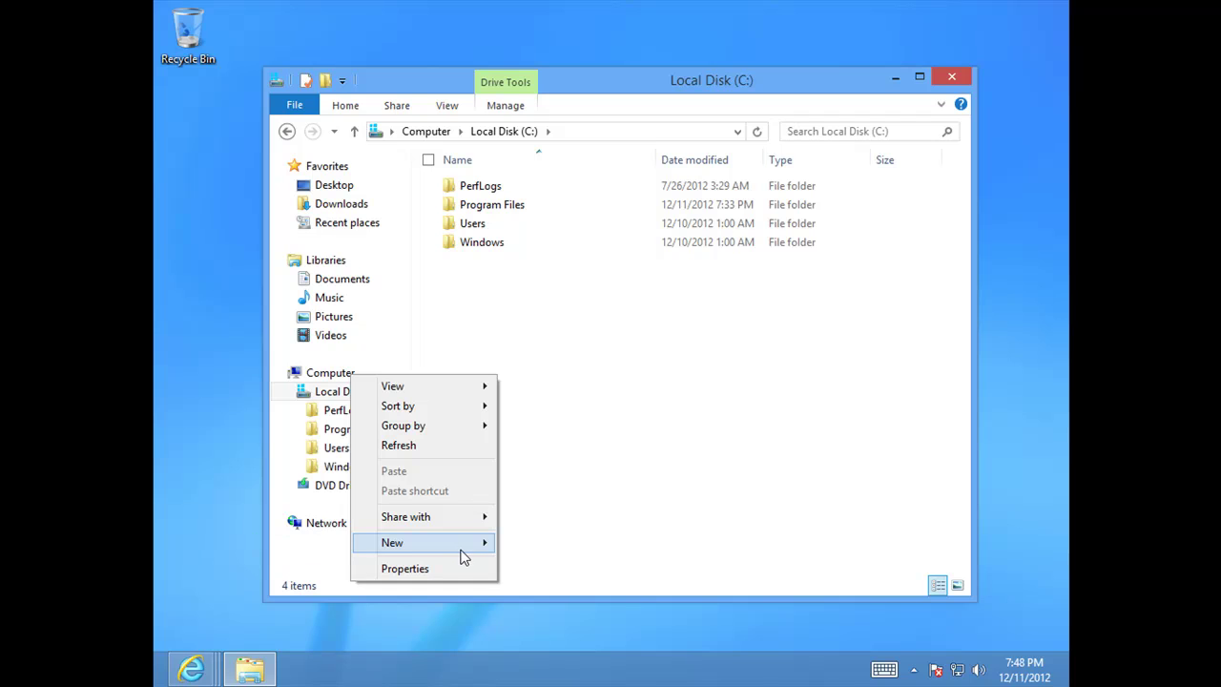
click(329, 549)
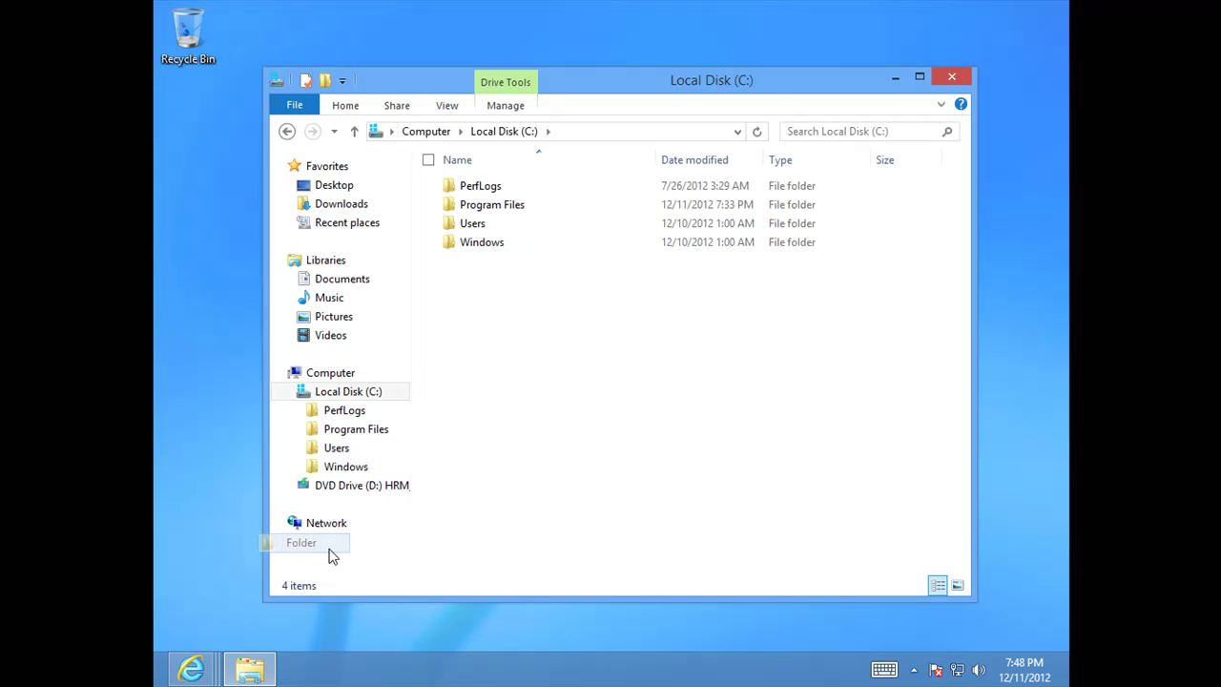
text(An)
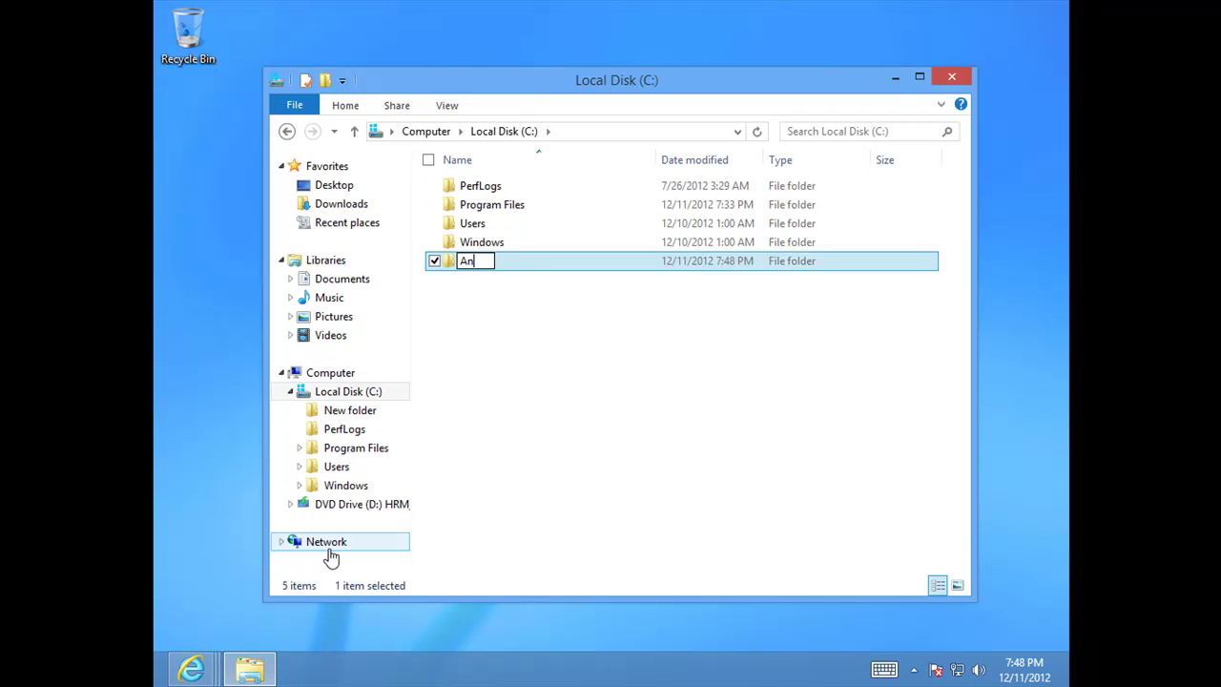
text(droid Development)
key(Return)
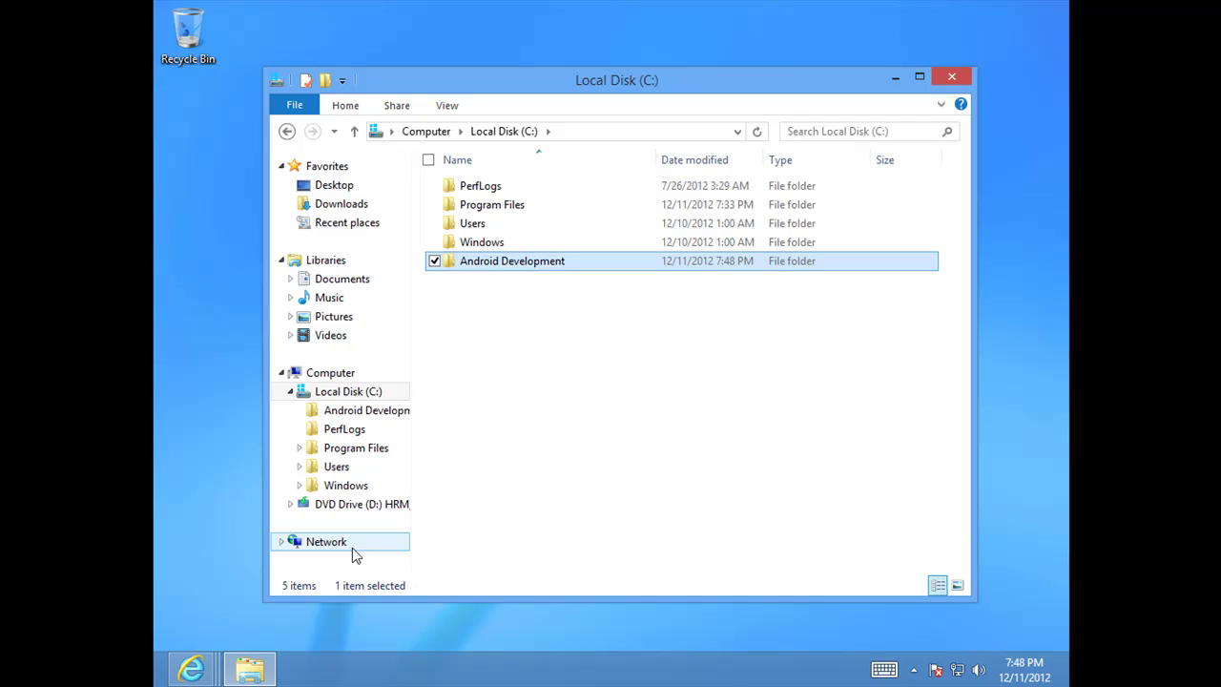
Copy the inner adt-bundle-windows-x86 folder from Downloads into C:\Android Development and open the copy
click(322, 208)
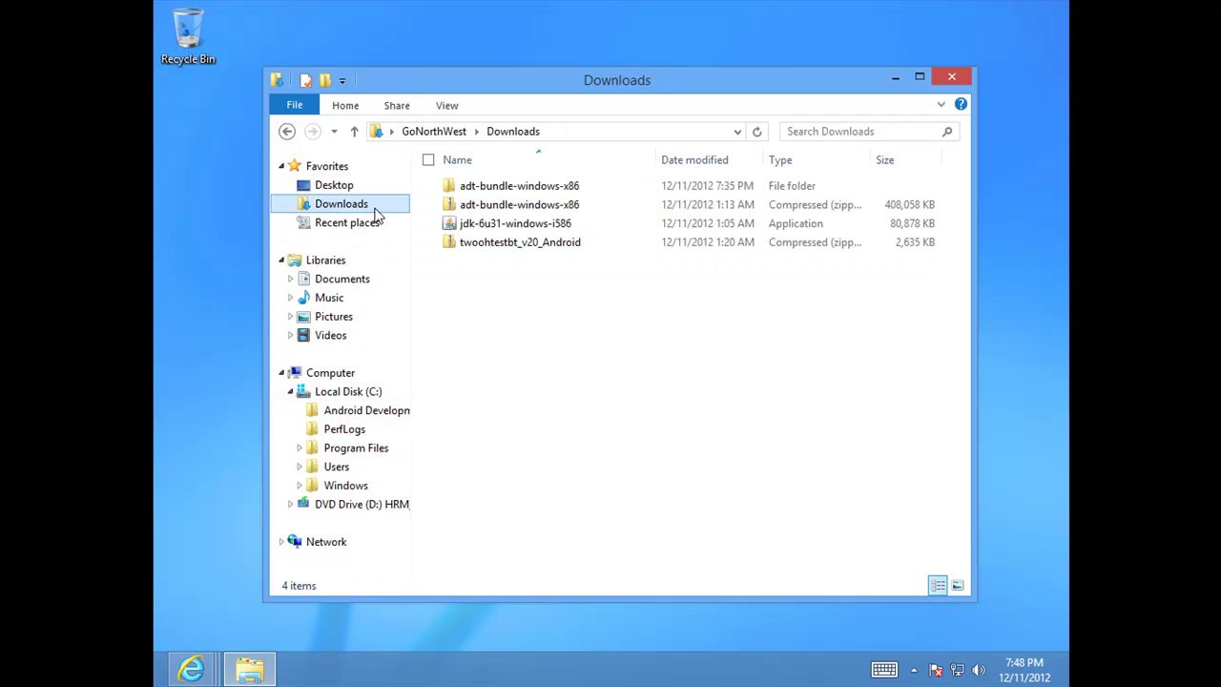
double_click(527, 188)
click(526, 188)
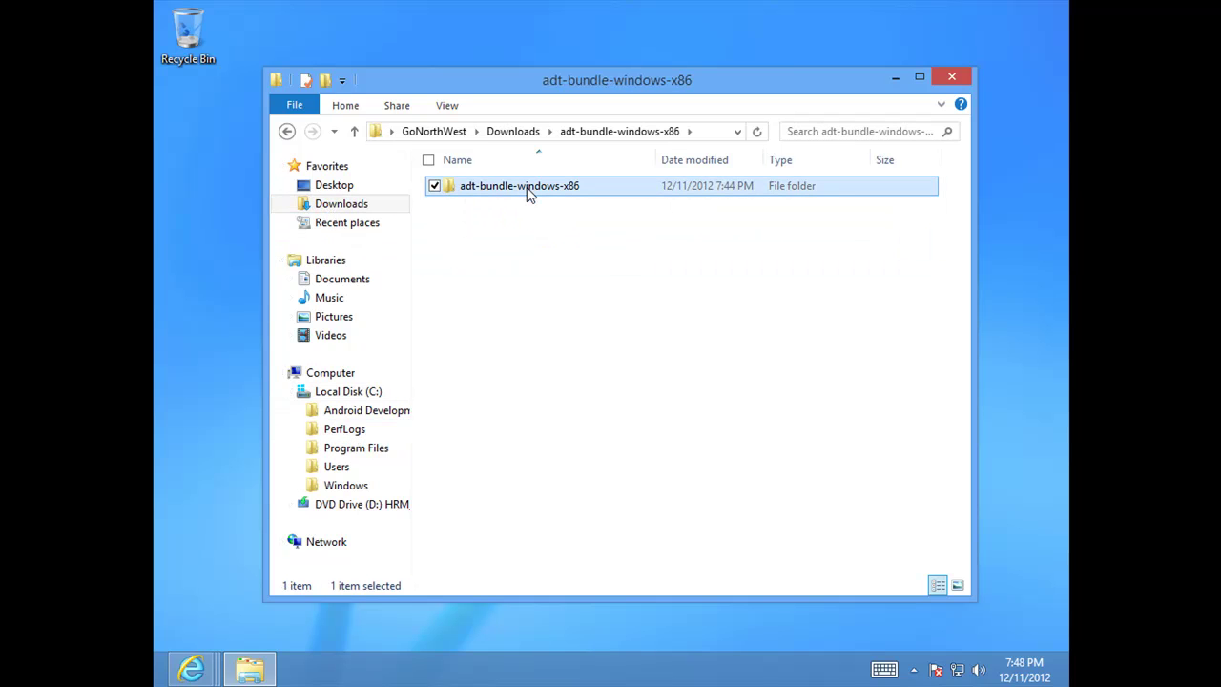
right_click(526, 187)
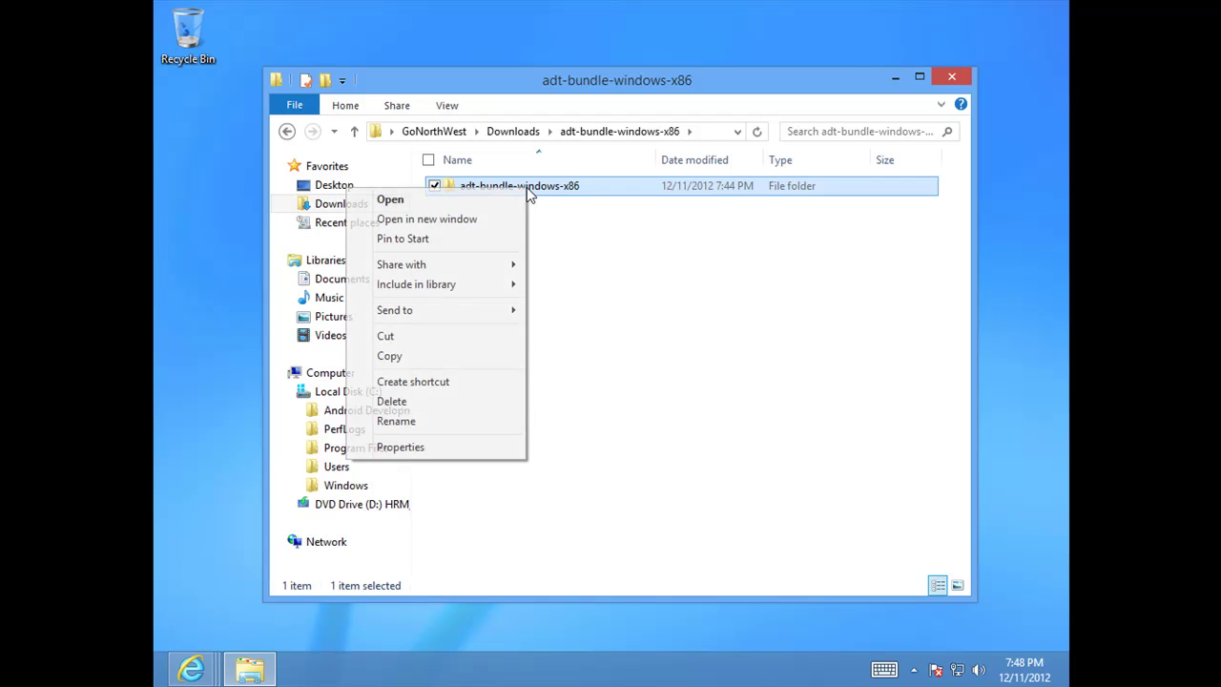
click(467, 357)
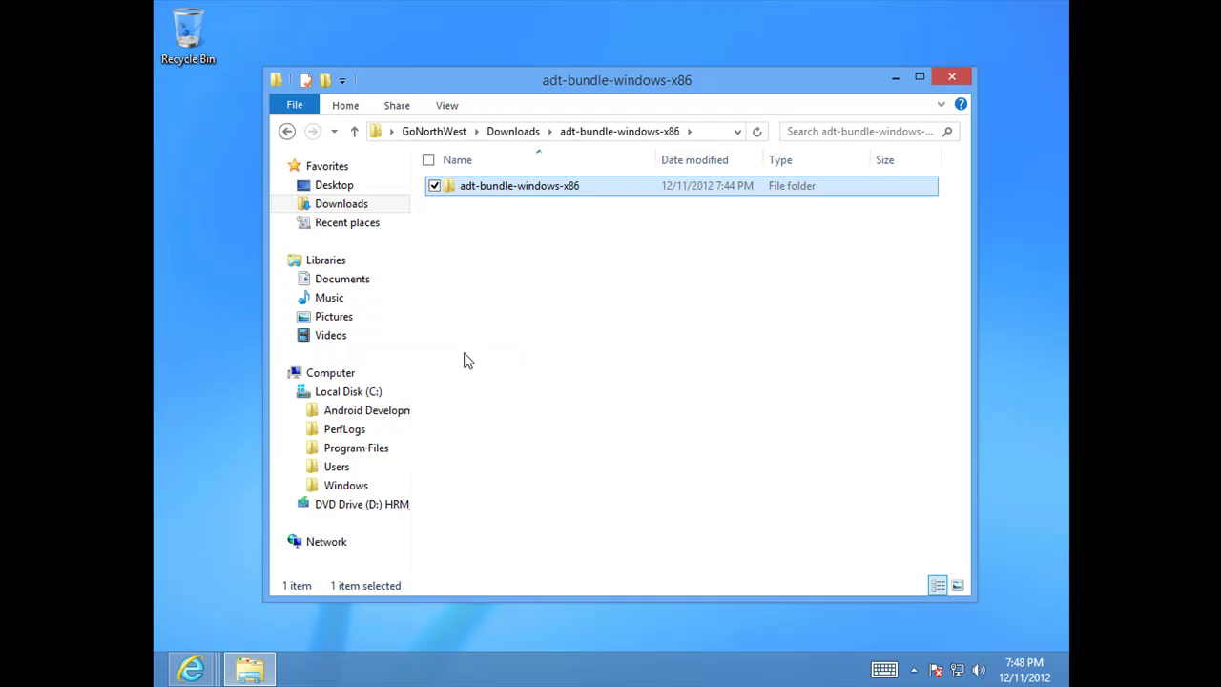
click(386, 411)
right_click(540, 331)
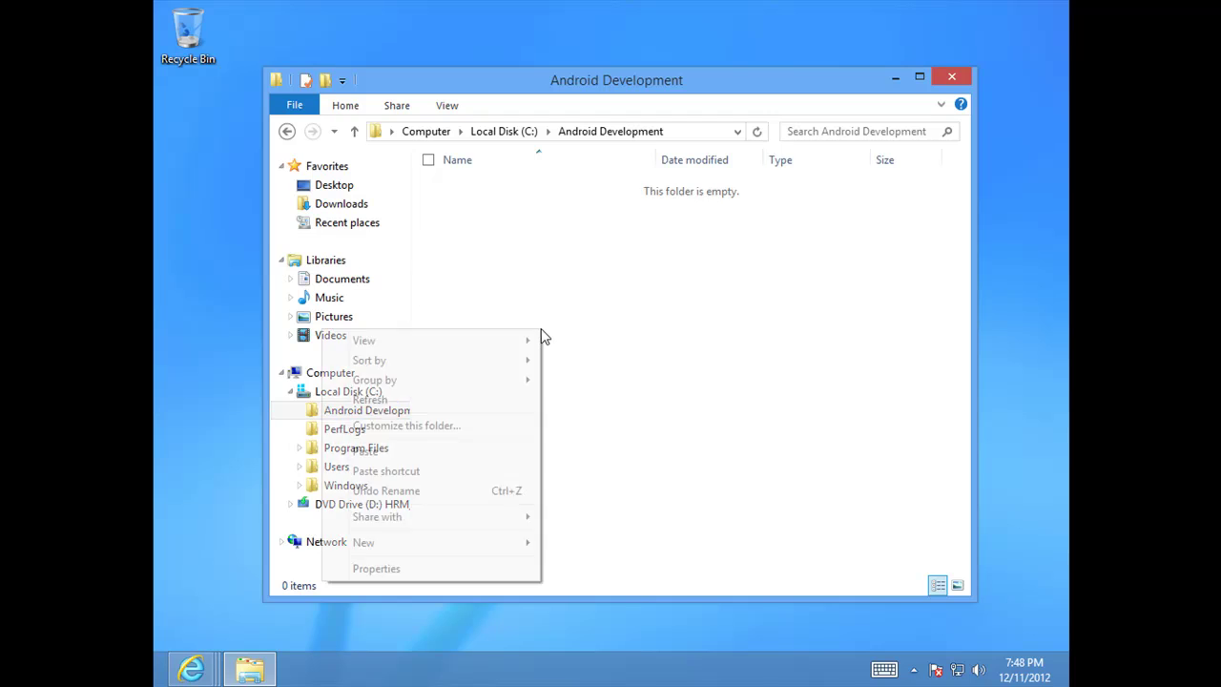
click(464, 454)
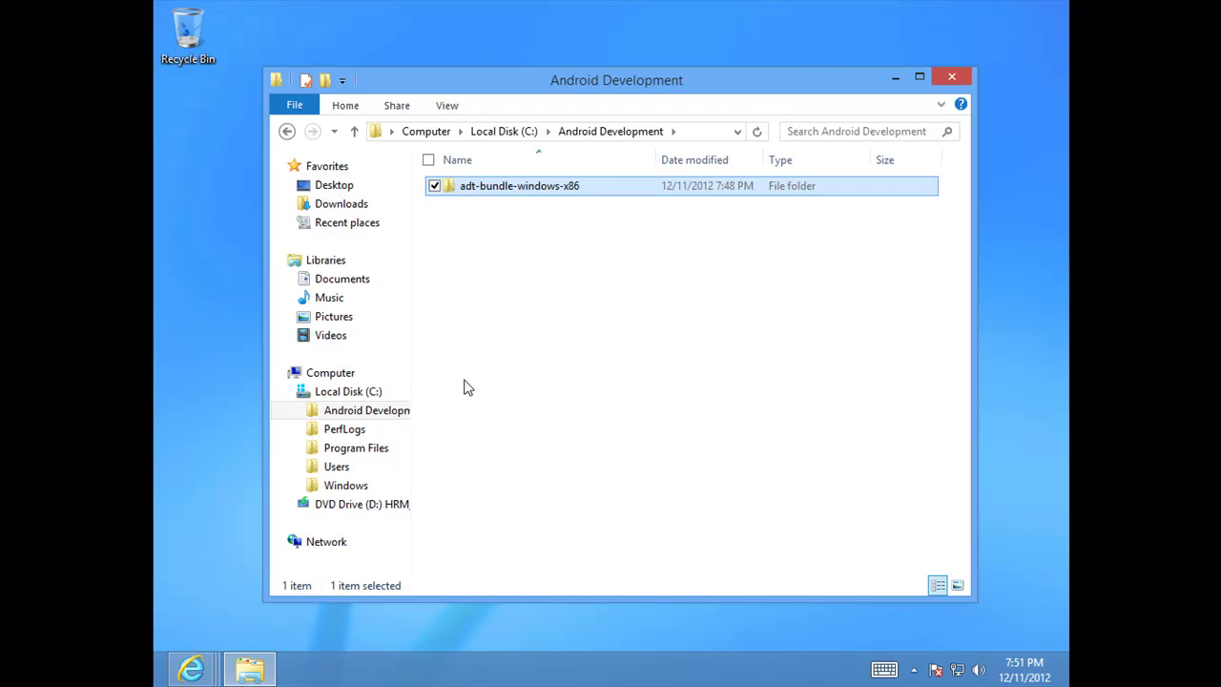
click(297, 410)
click(361, 430)
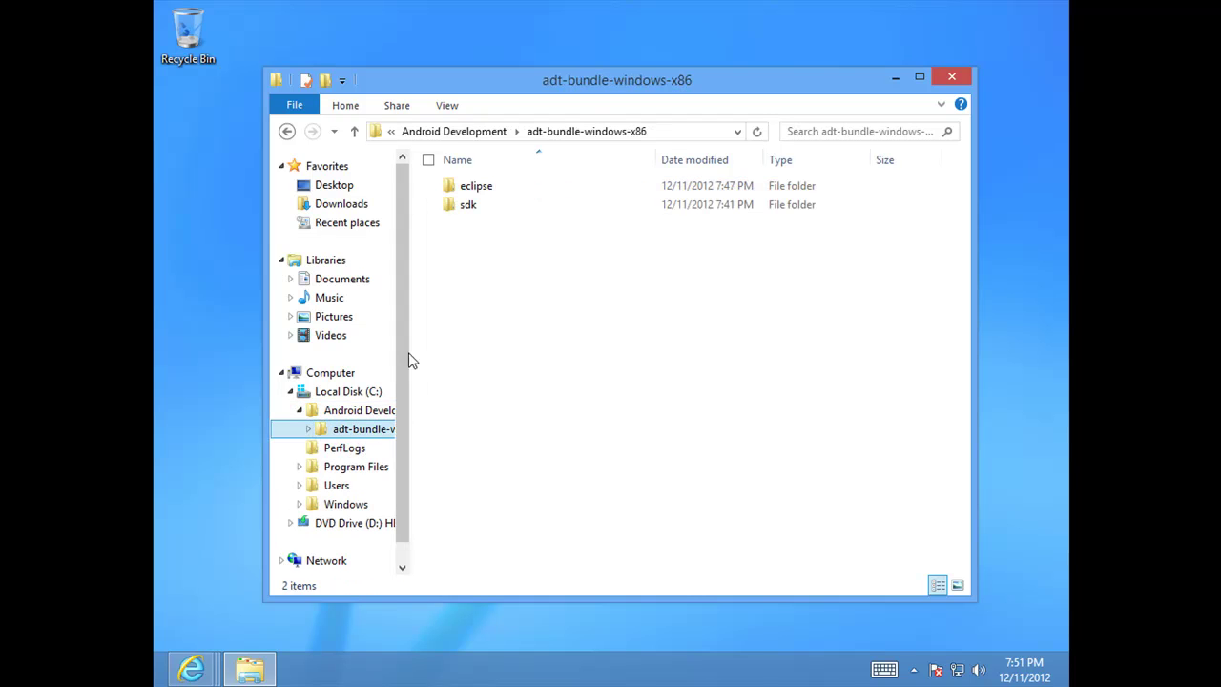
Create a desktop shortcut for the eclipse application in the bundle's eclipse folder and pin the application to Start
double_click(488, 187)
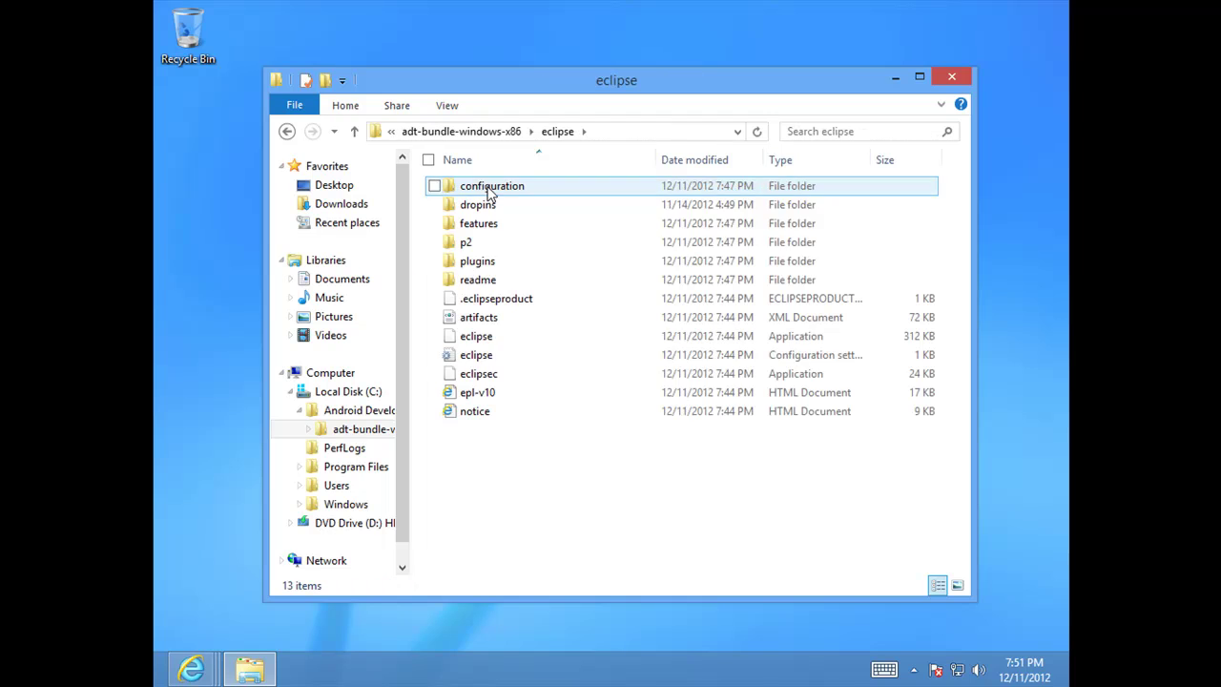
right_click(469, 340)
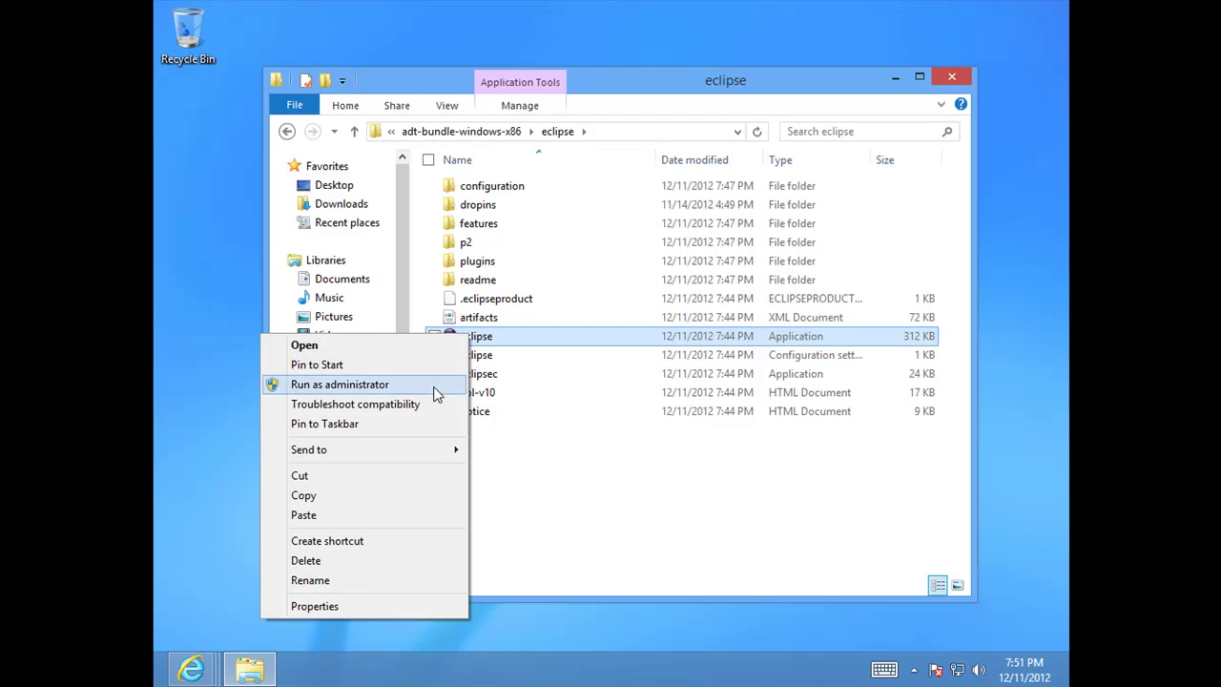
mouse_move(445, 452)
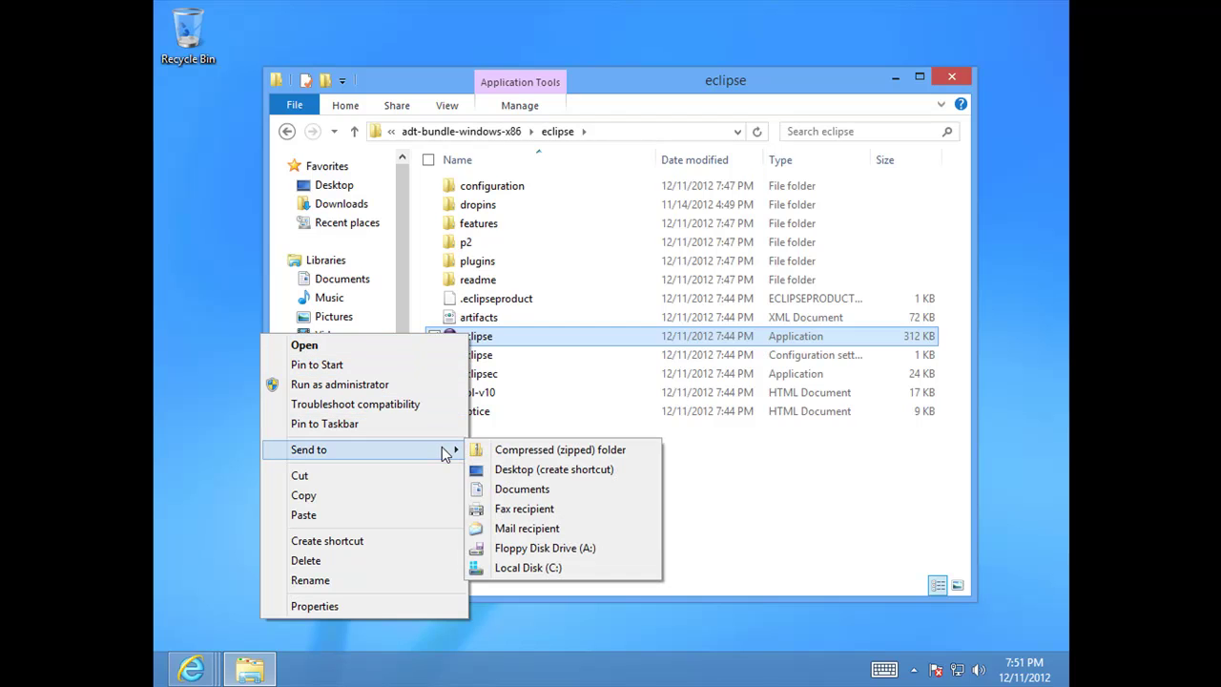
click(540, 475)
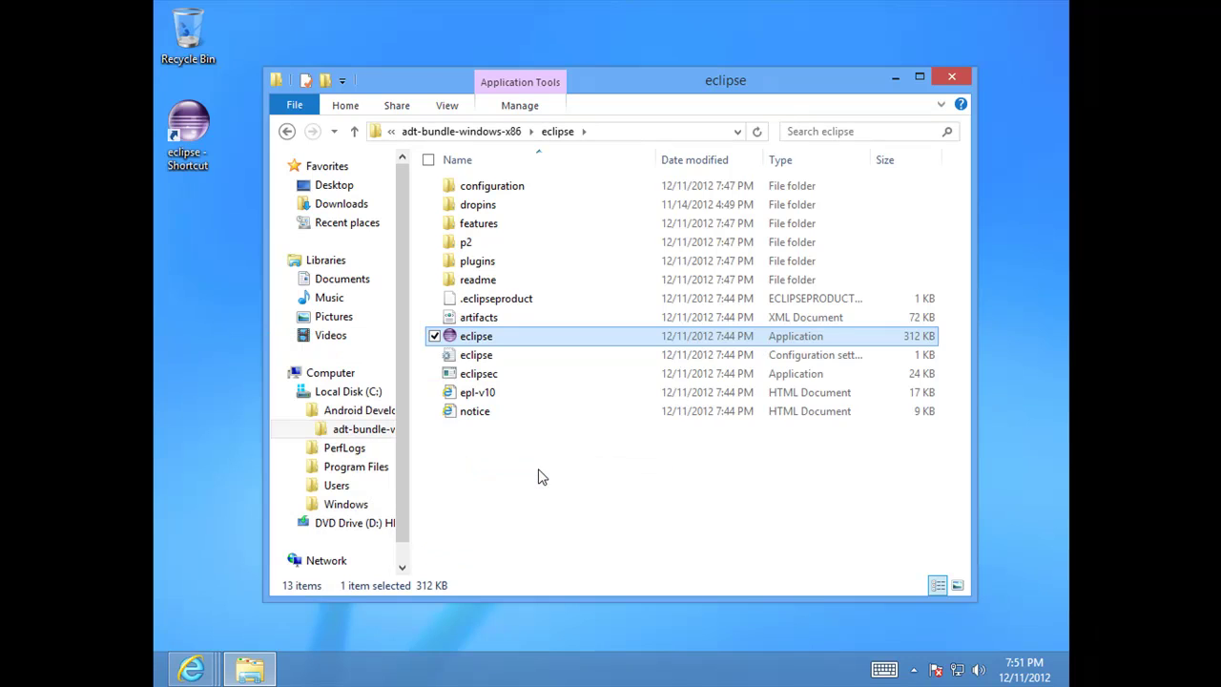
right_click(489, 340)
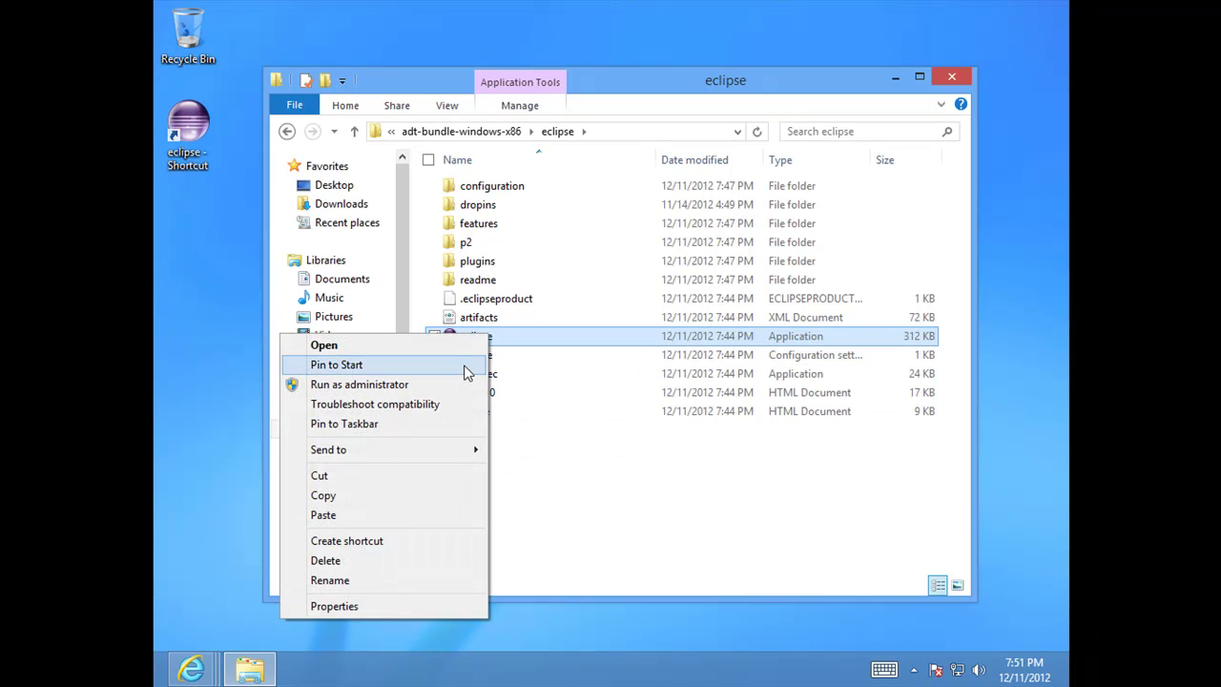
click(461, 372)
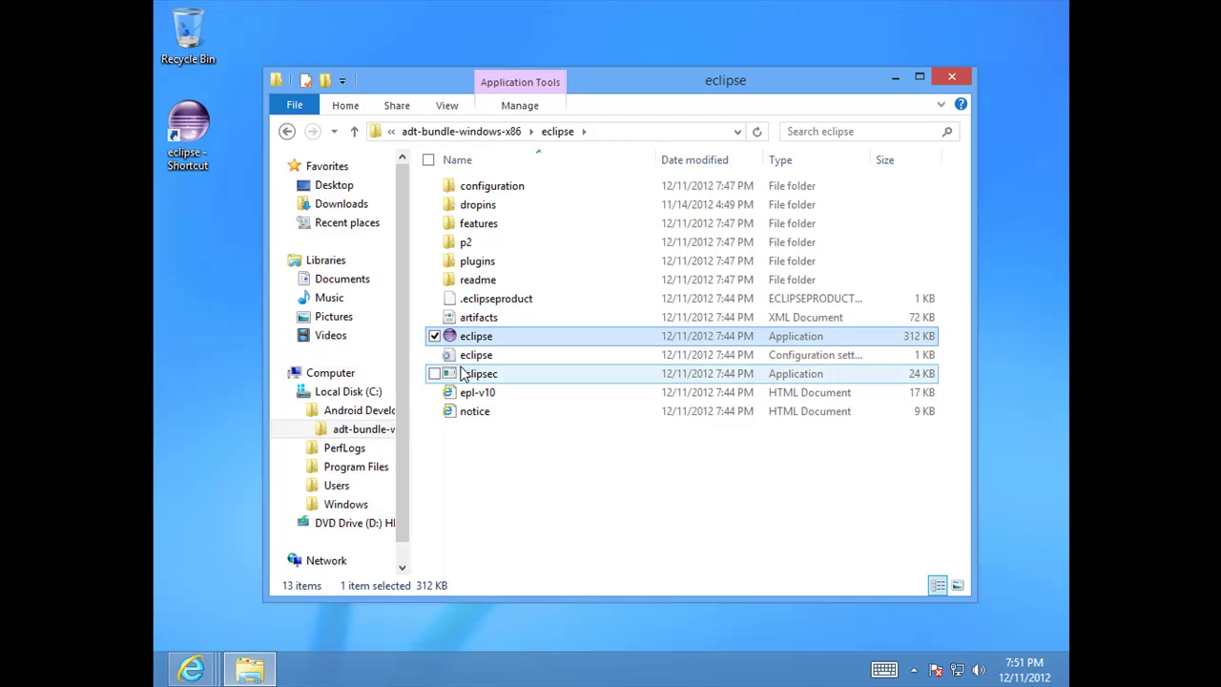
click(585, 457)
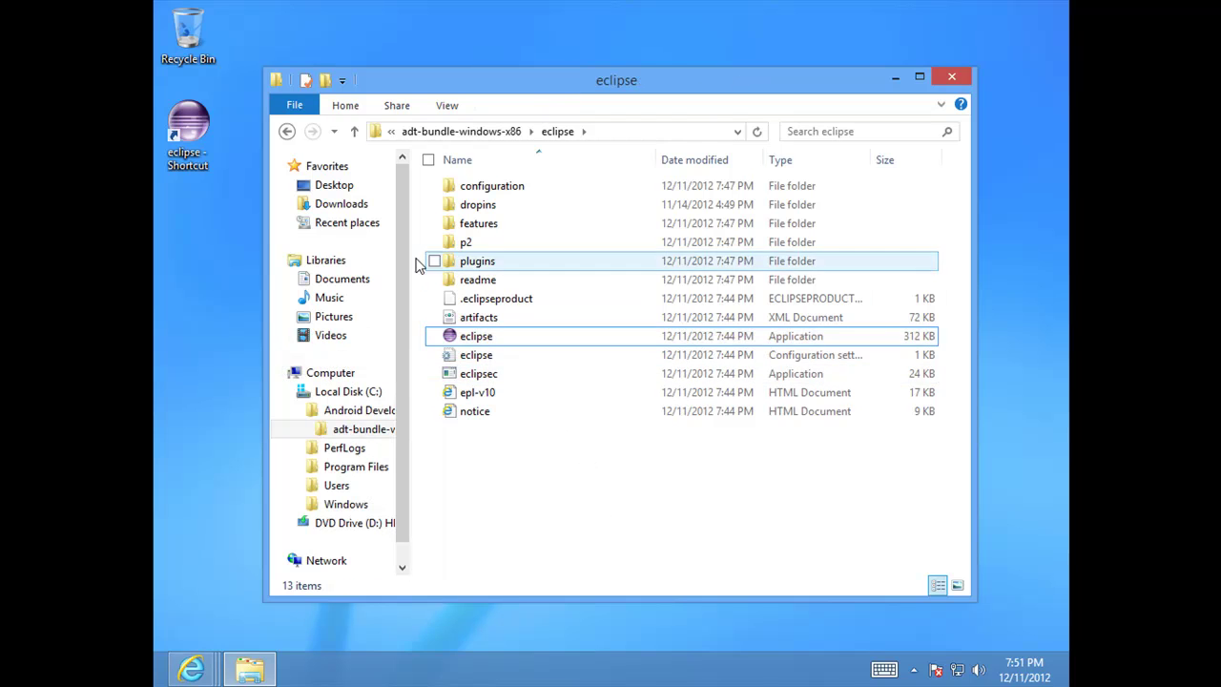
Extract the twoohtestbt_v20_Android archive in Downloads to a folder of the same name and close both Explorer windows
click(341, 206)
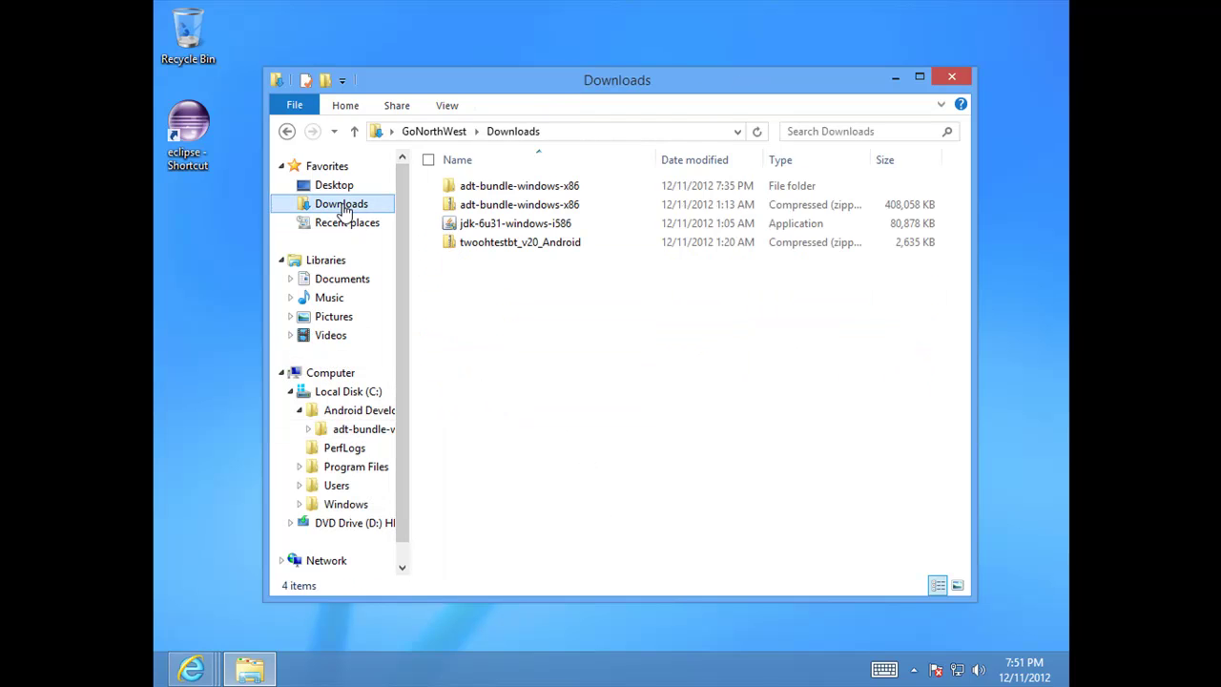
click(493, 246)
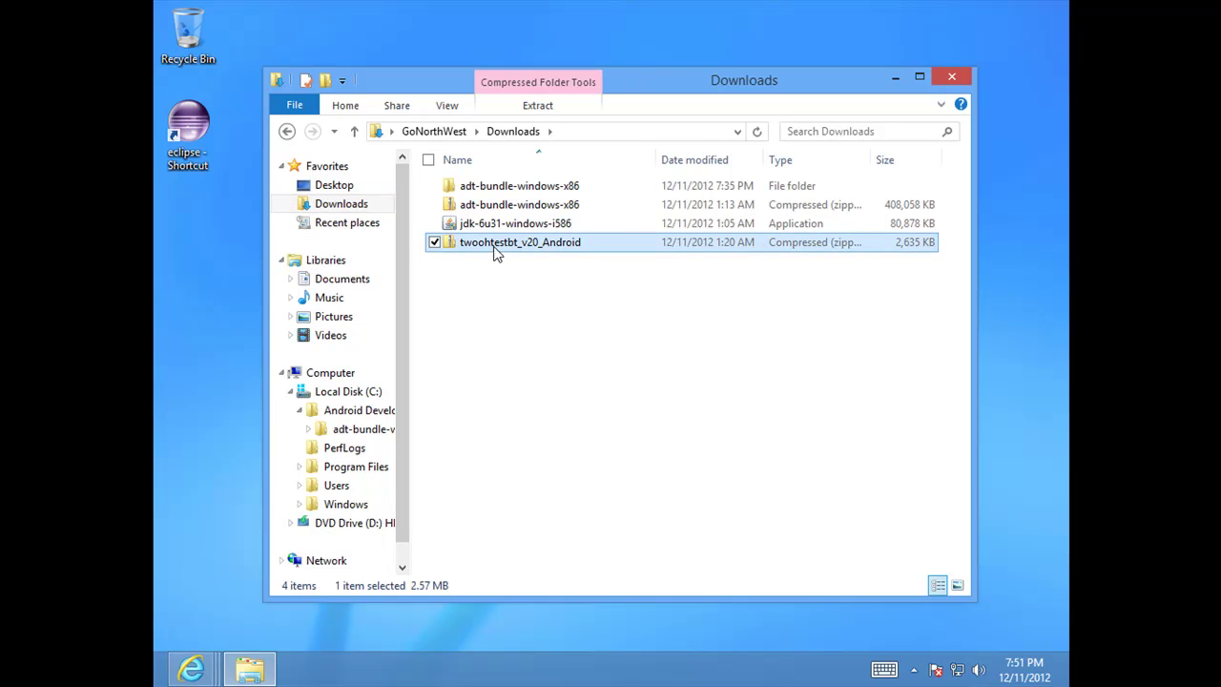
right_click(493, 246)
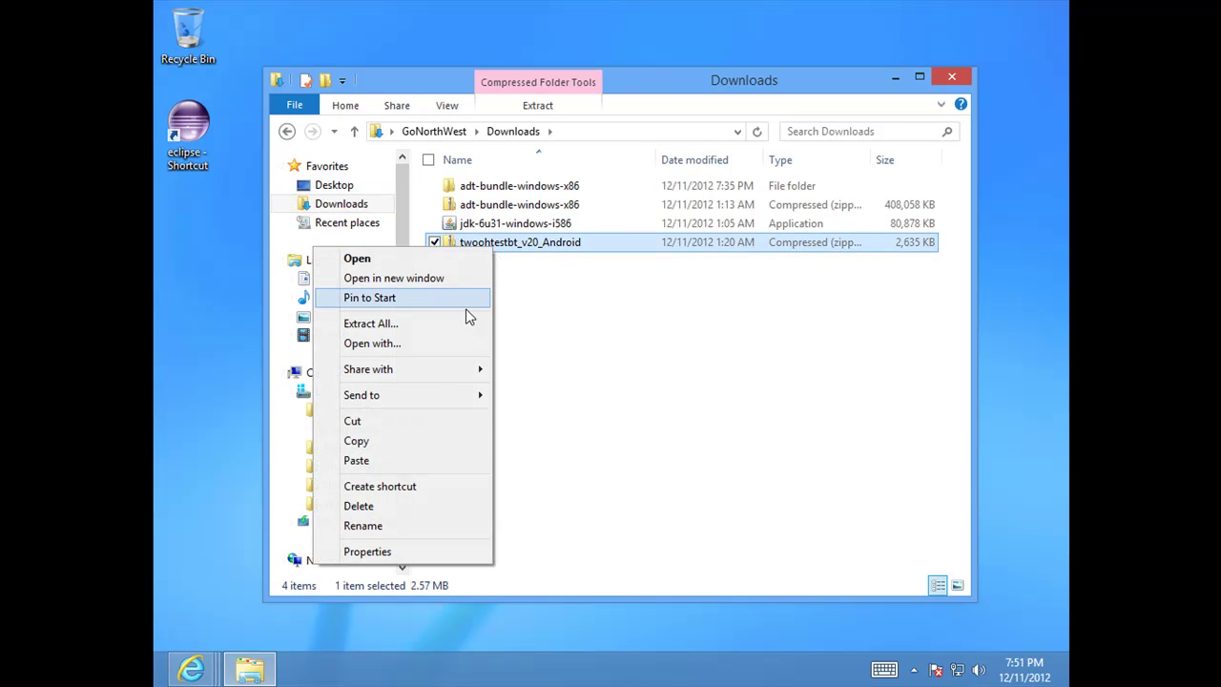
click(441, 323)
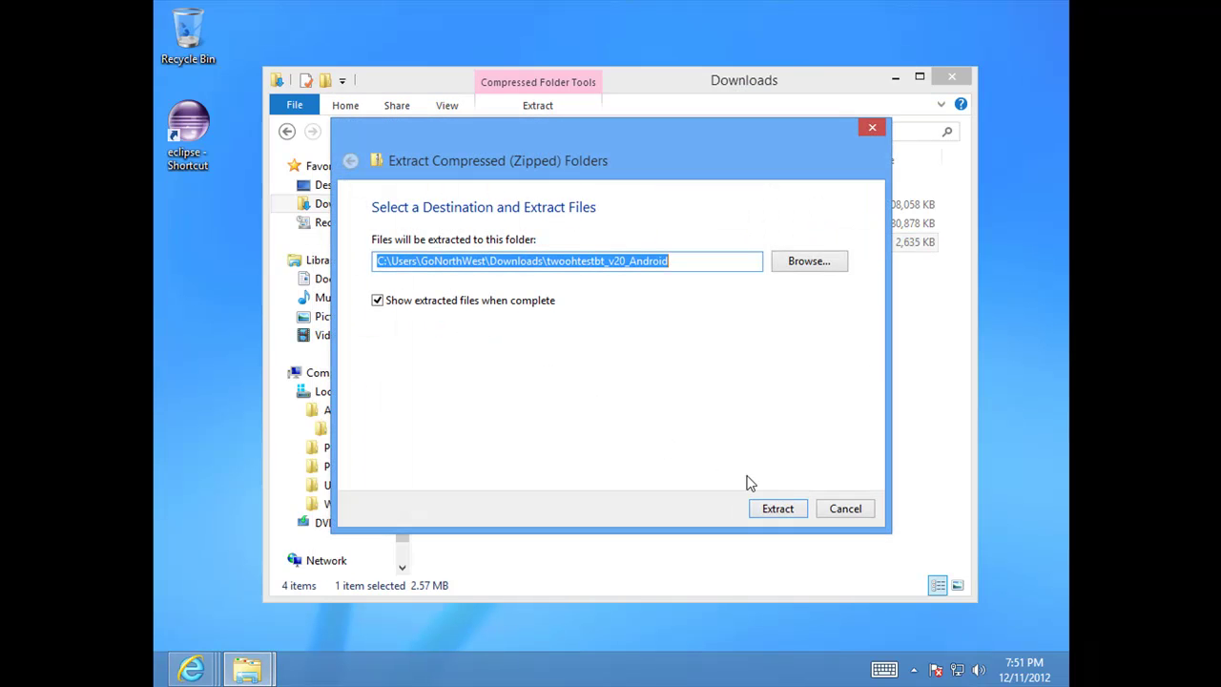
click(777, 510)
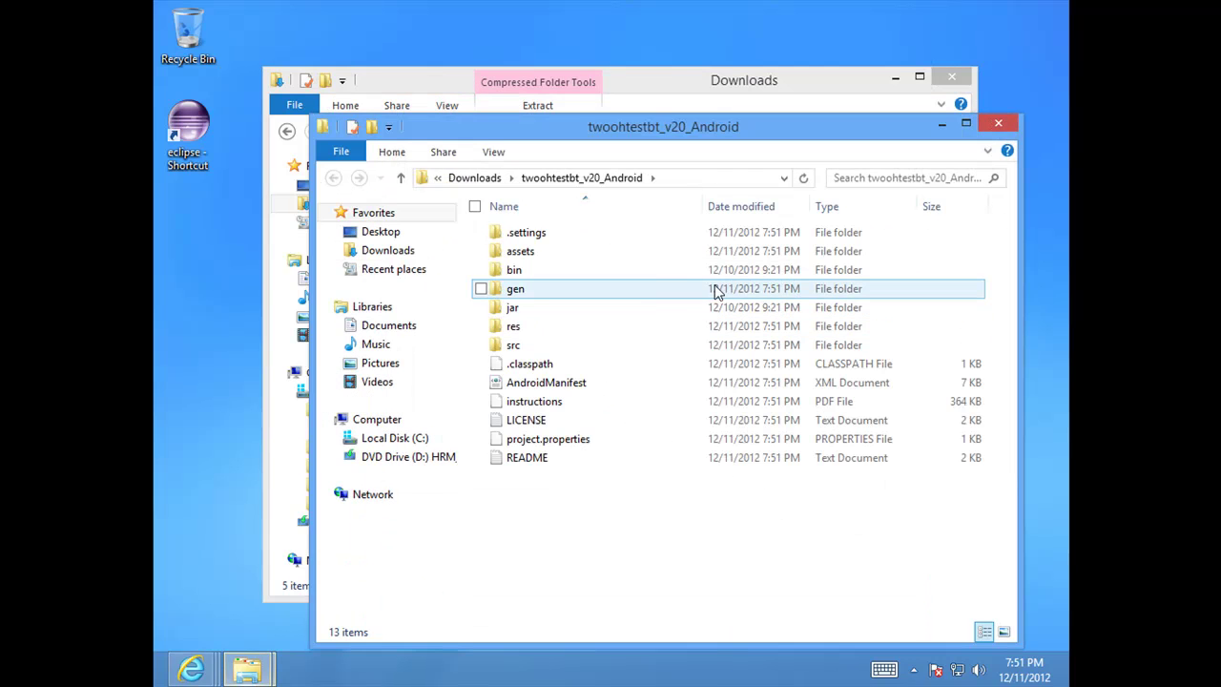
click(998, 125)
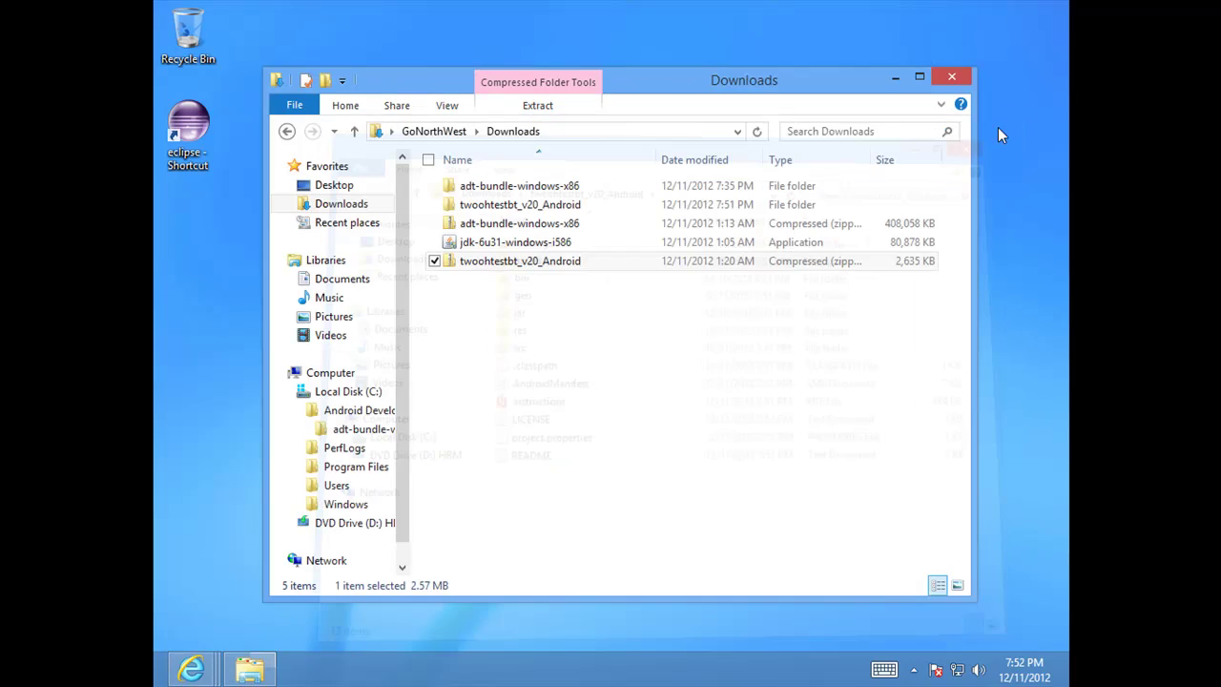
click(952, 76)
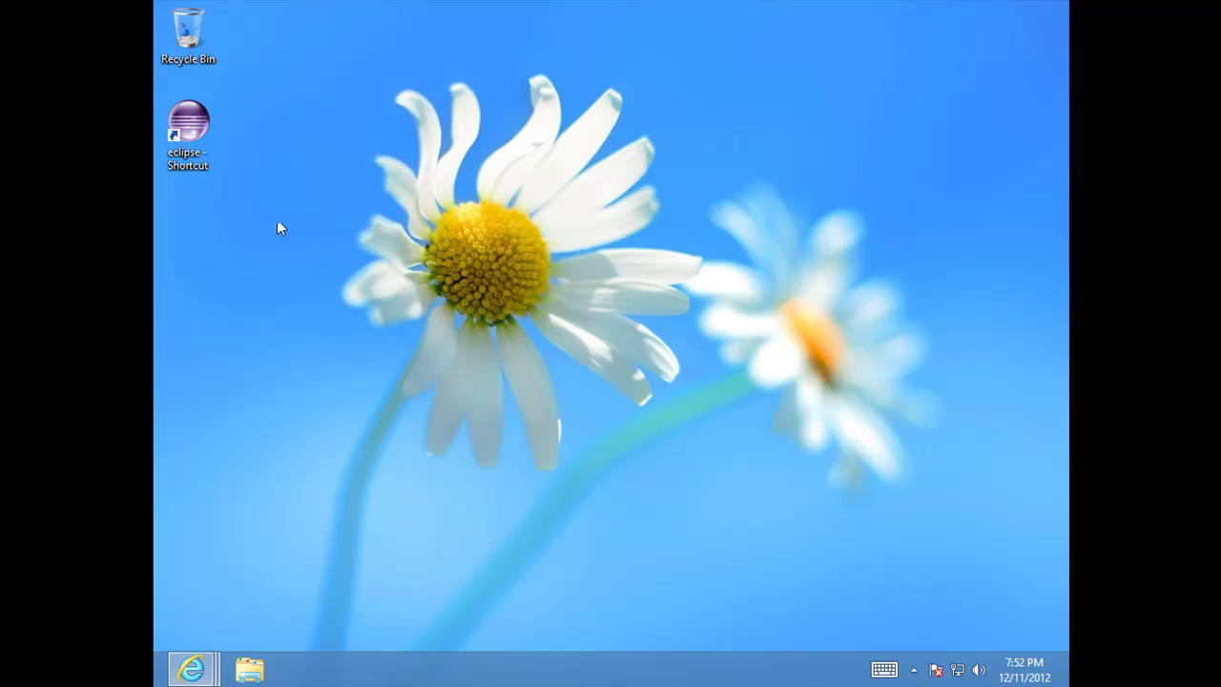
Launch Eclipse from its desktop shortcut, keeping the proposed workspace as the default and agreeing to send usage statistics to Google
double_click(192, 132)
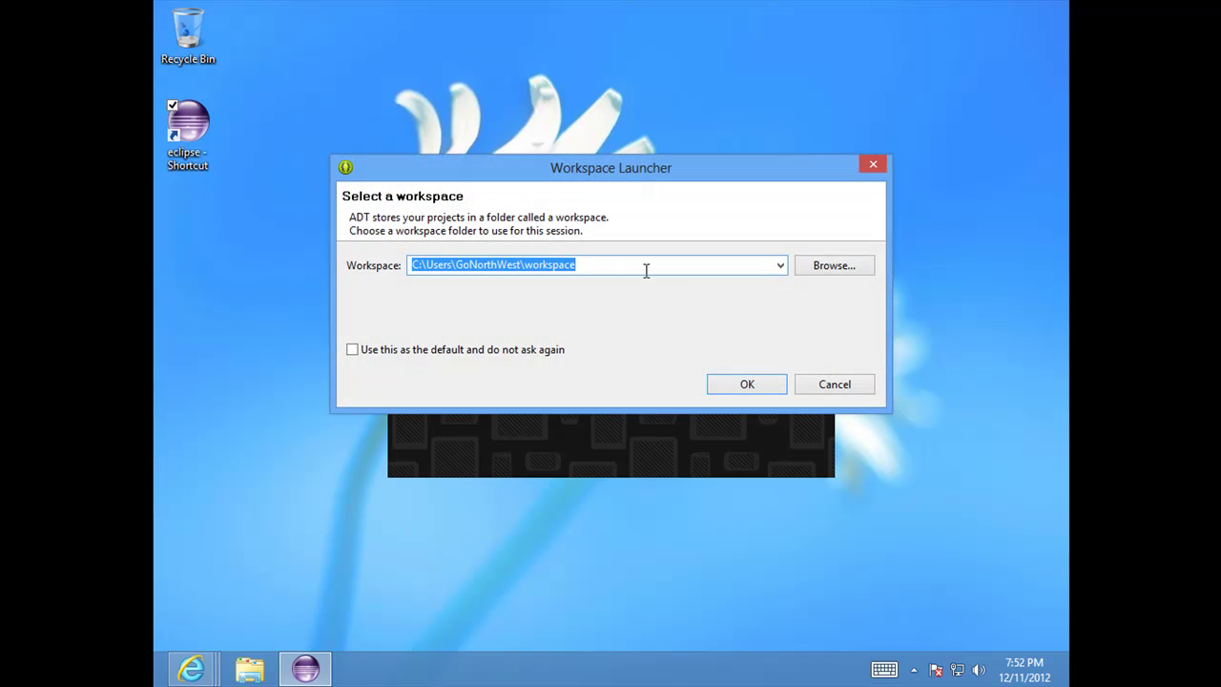
click(352, 351)
click(734, 391)
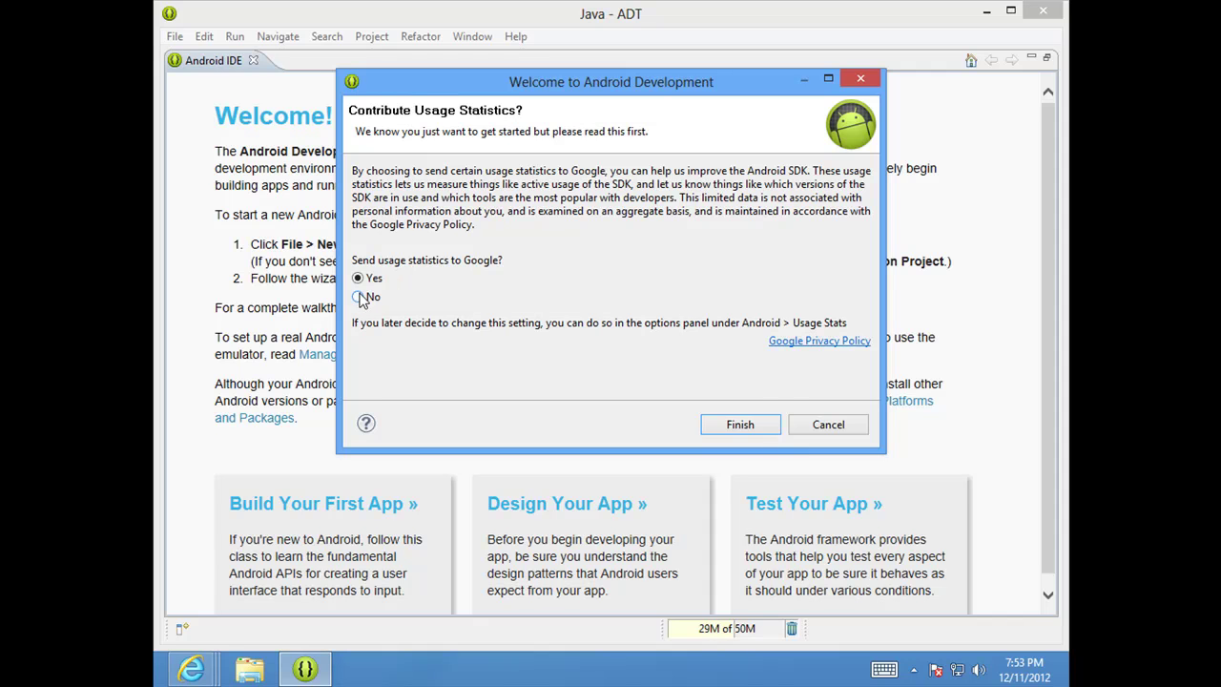
click(742, 426)
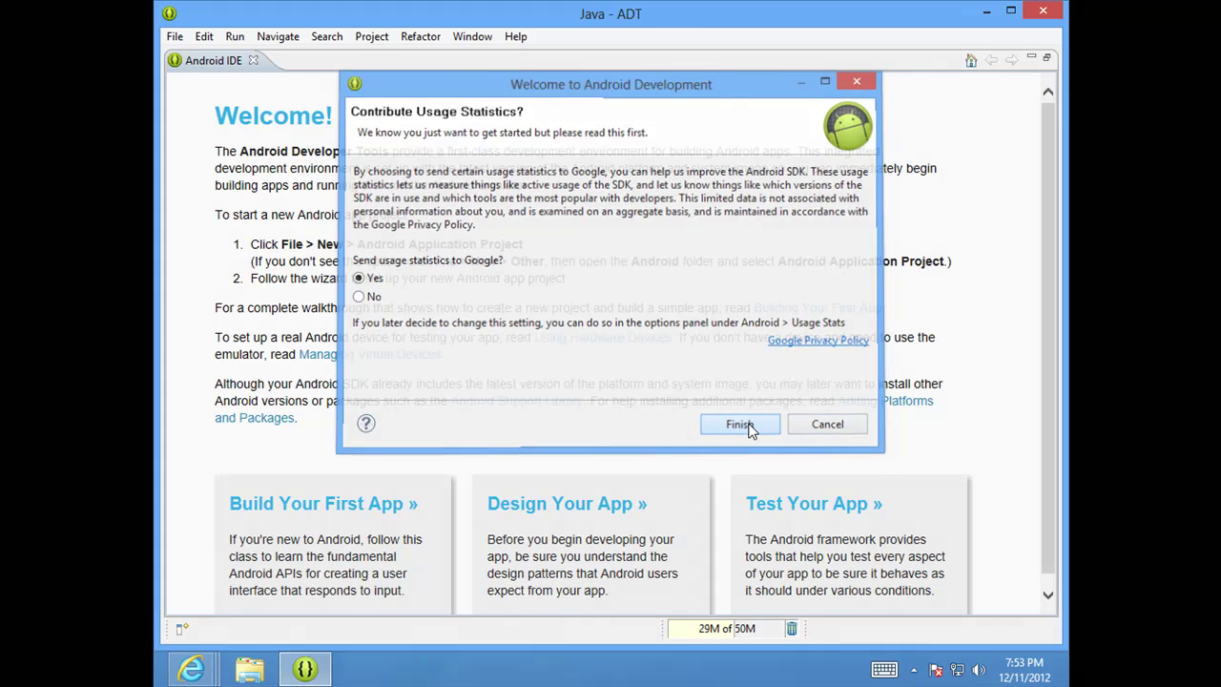
Close the Android IDE welcome page and the Outline, Declaration and Javadoc views
click(254, 61)
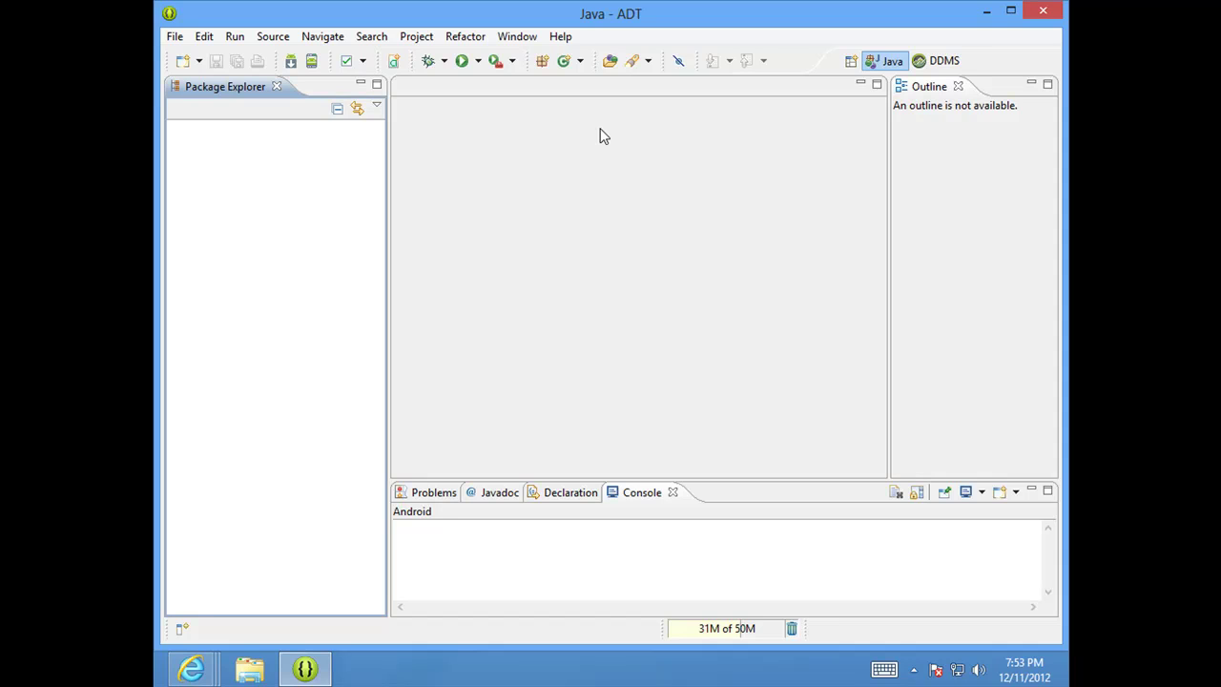
click(959, 86)
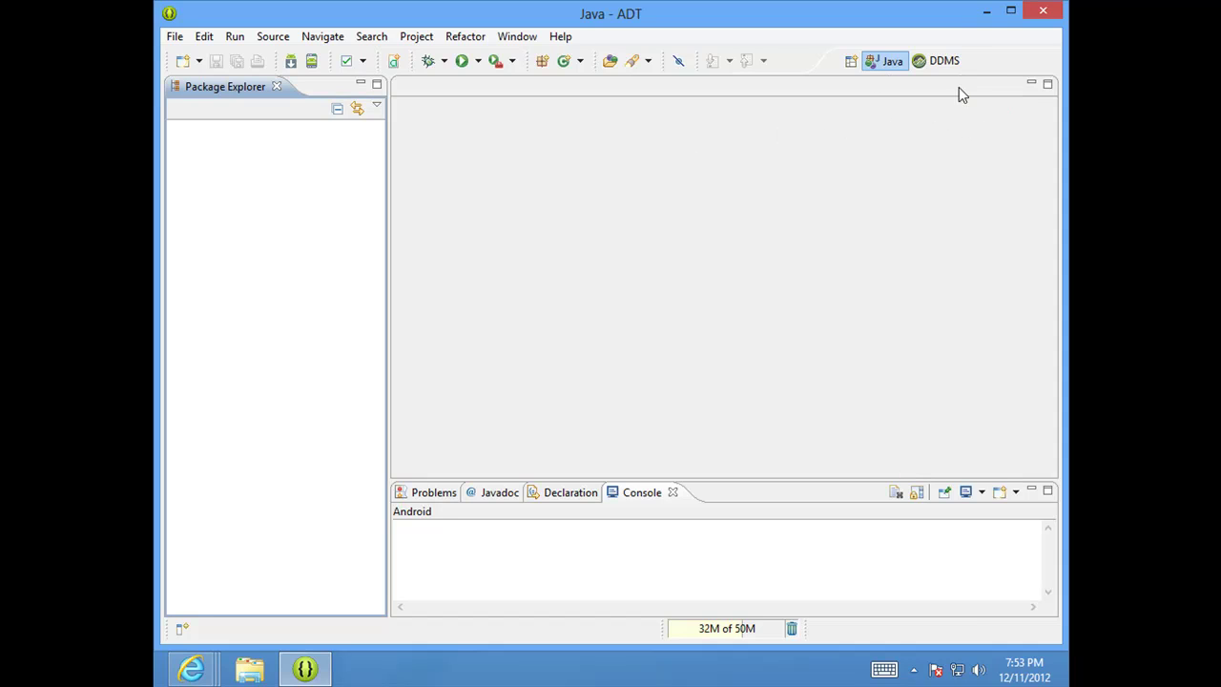
click(590, 494)
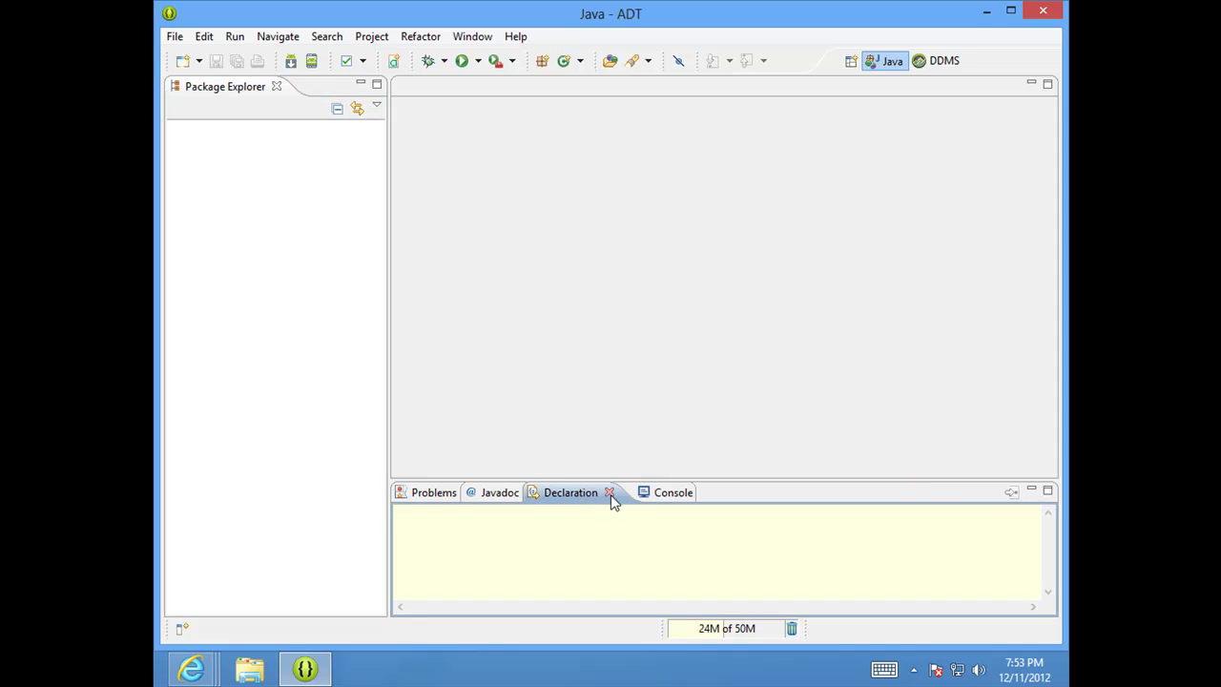
click(608, 493)
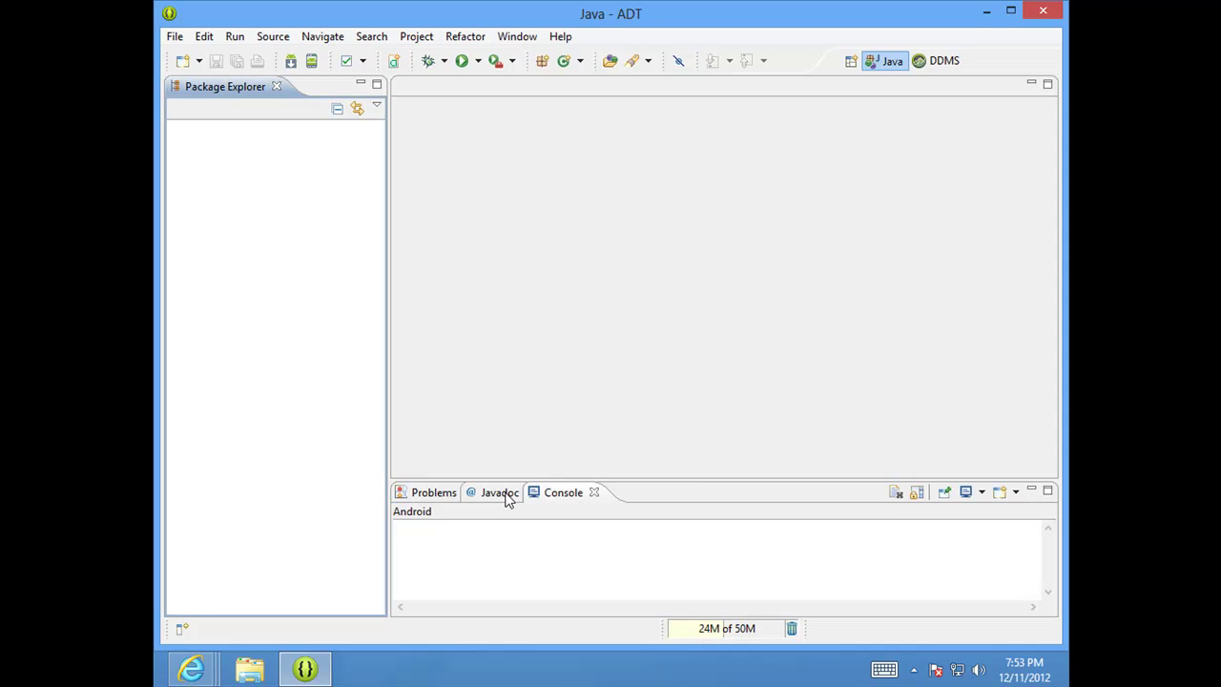
click(509, 496)
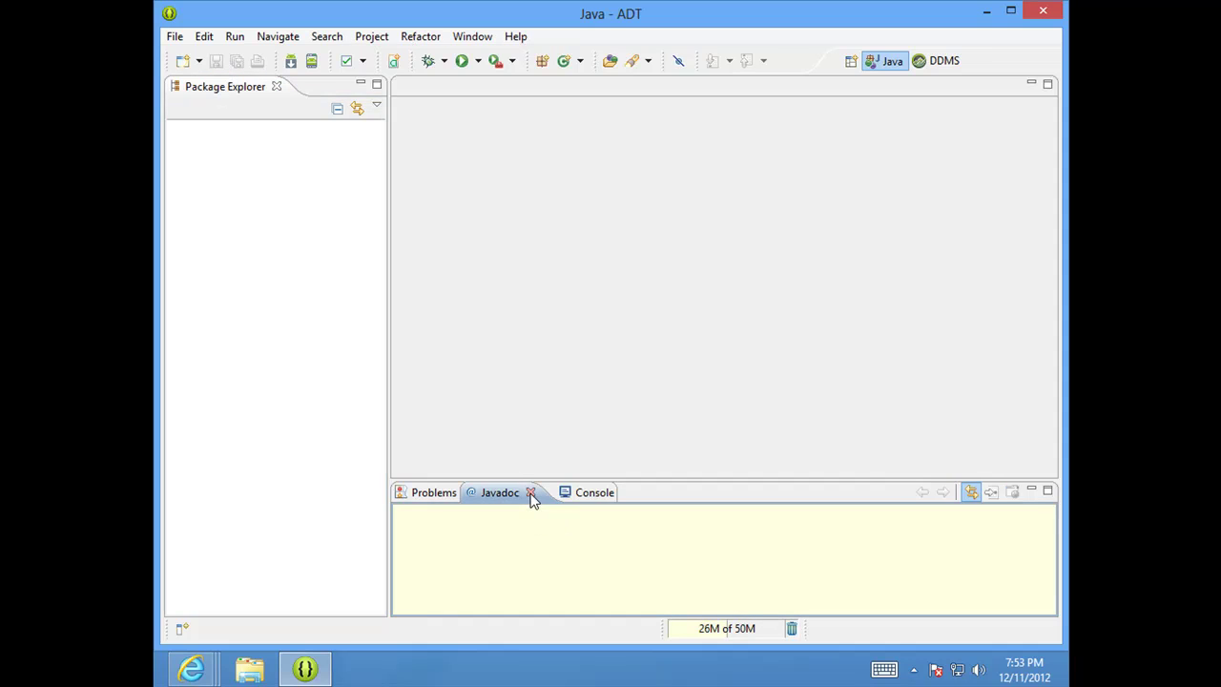
click(531, 493)
Add the Android Devices and LogCat views, and resize the layout to narrow the Package Explorer and make the LogCat area taller
click(518, 40)
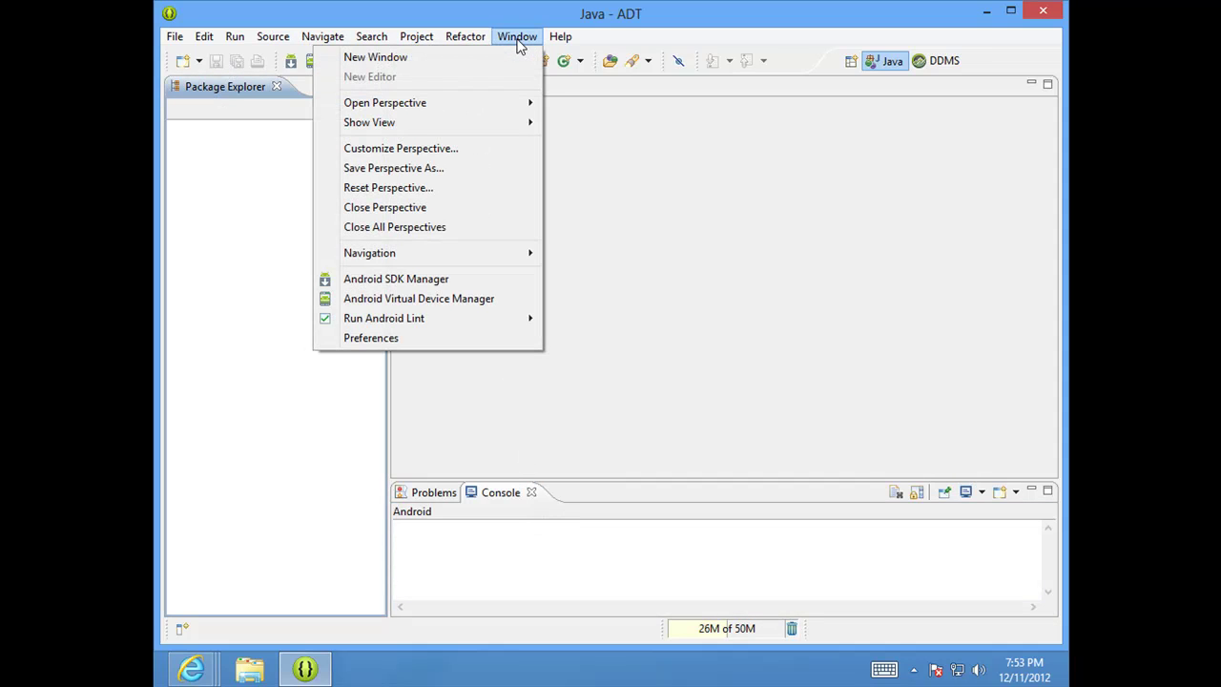
mouse_move(524, 122)
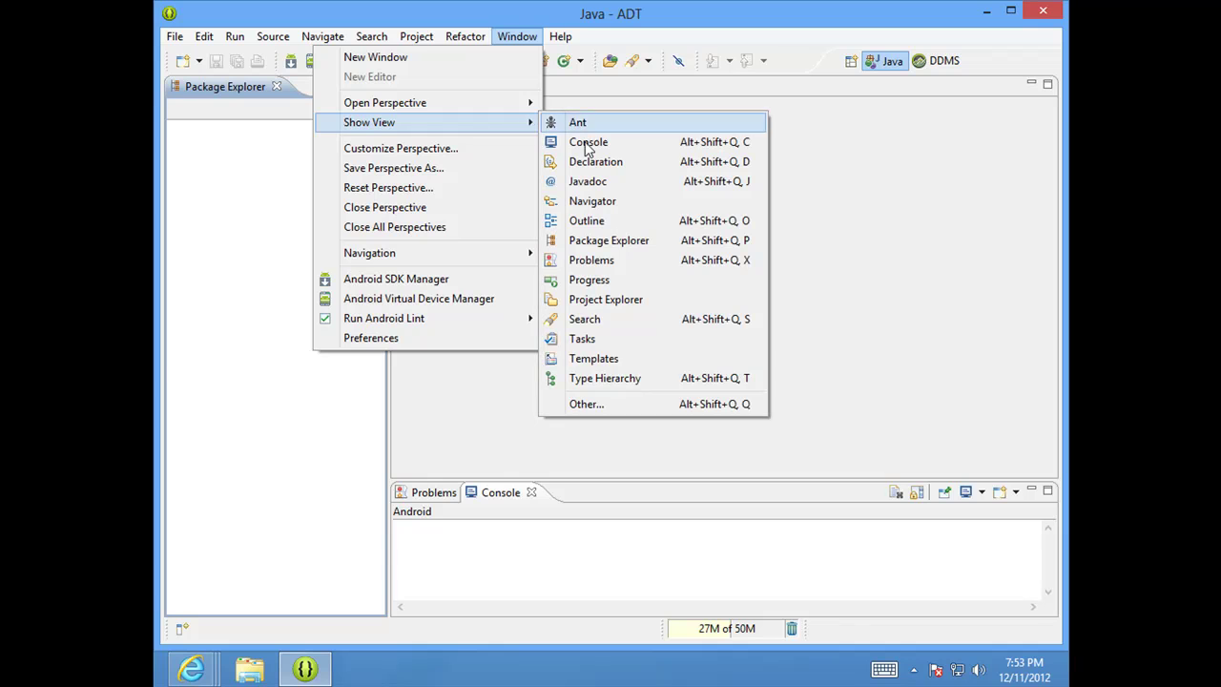
click(587, 404)
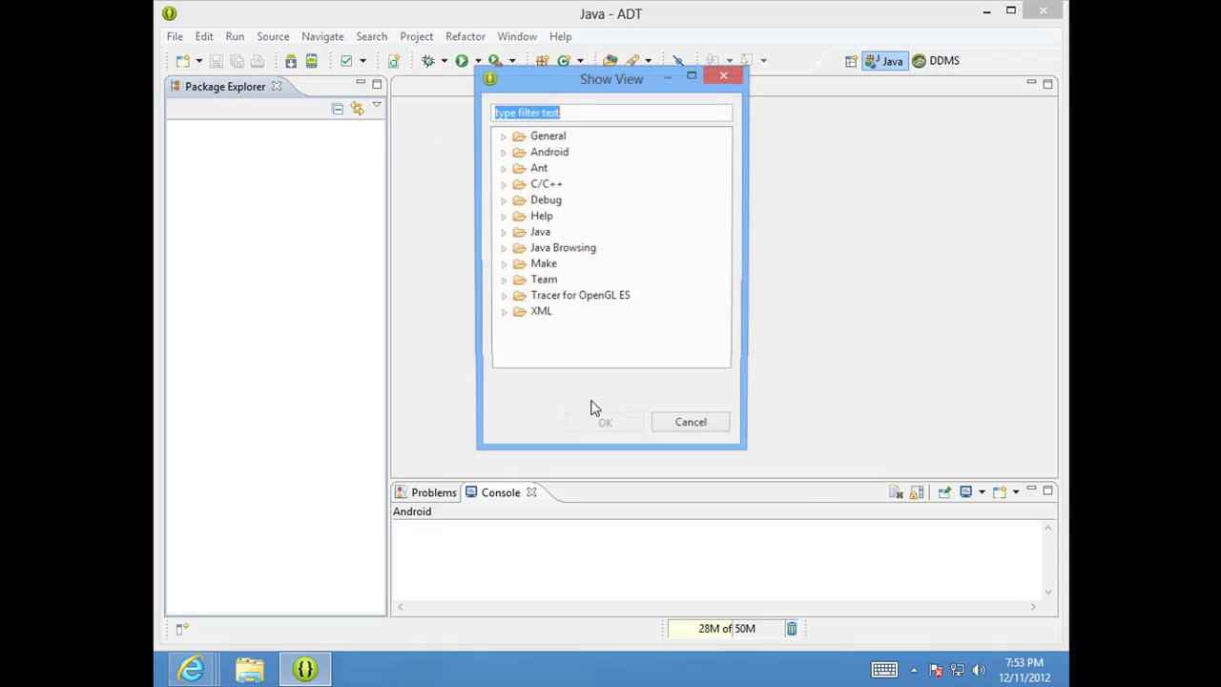
click(502, 153)
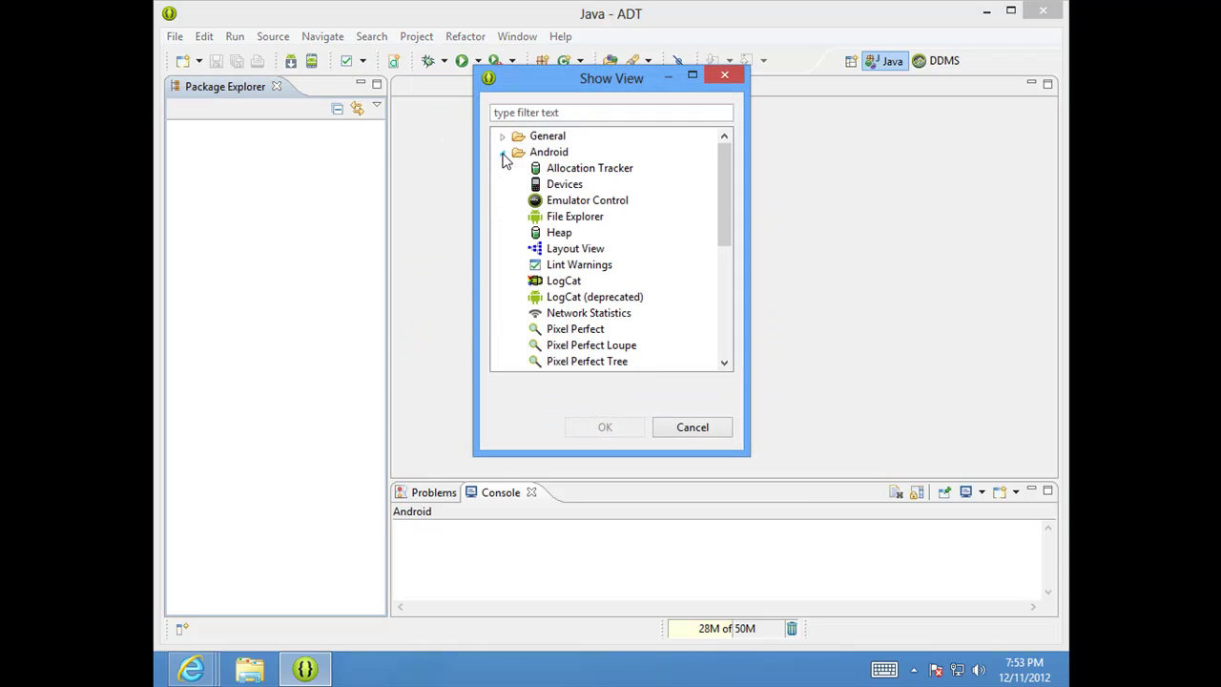
click(577, 186)
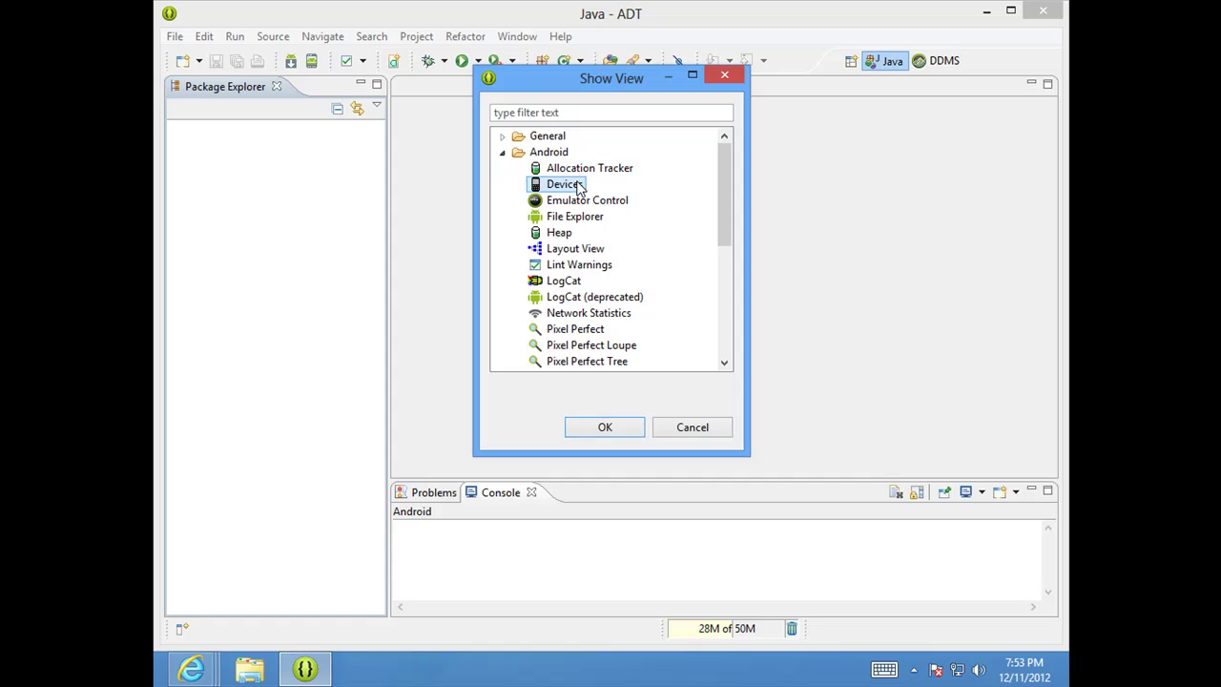
ctrl+click(564, 281)
click(594, 427)
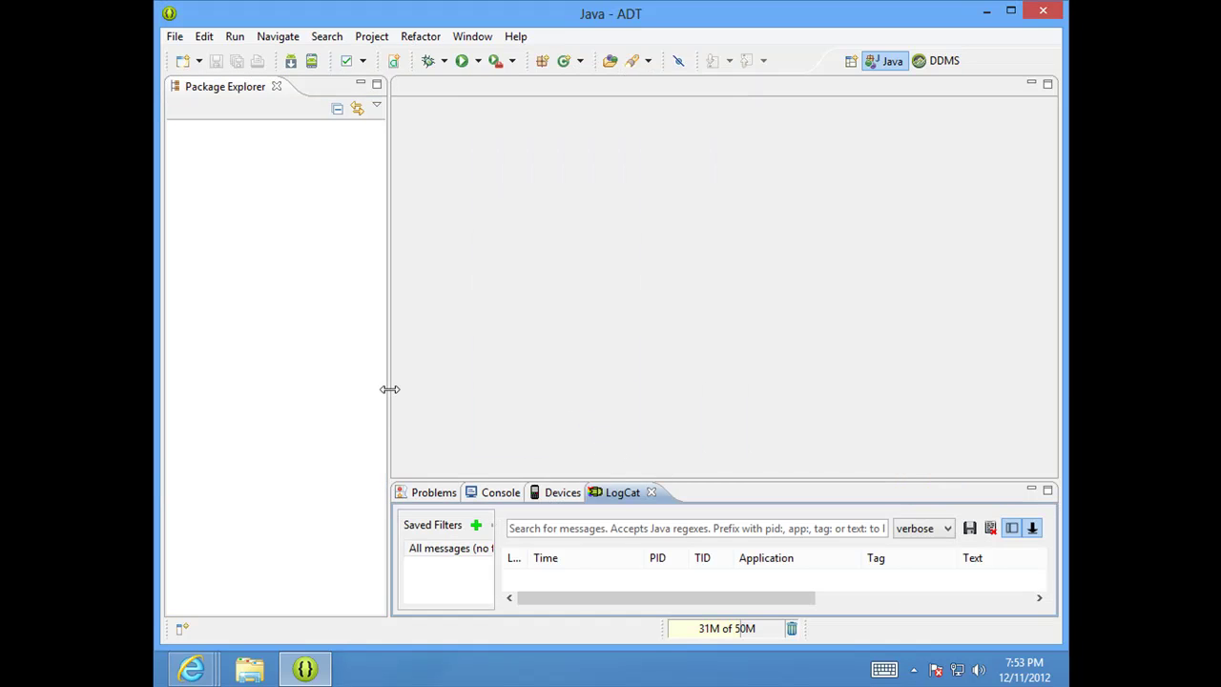
drag(387, 388, 355, 371)
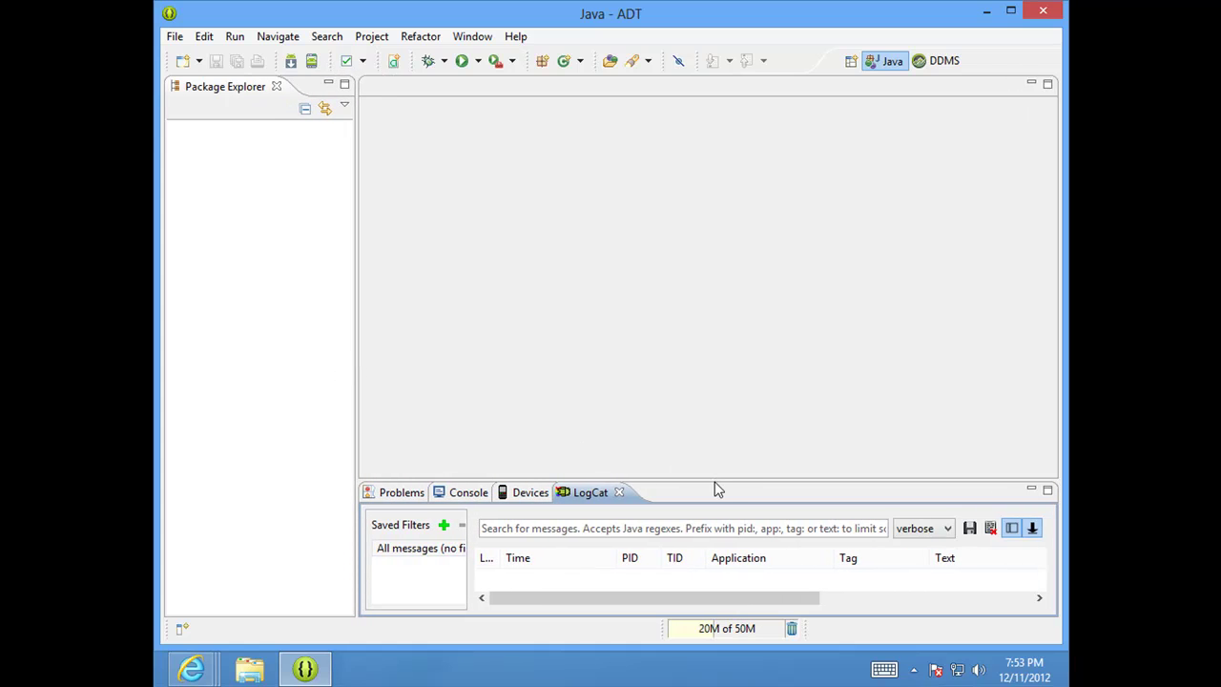
drag(714, 480, 709, 315)
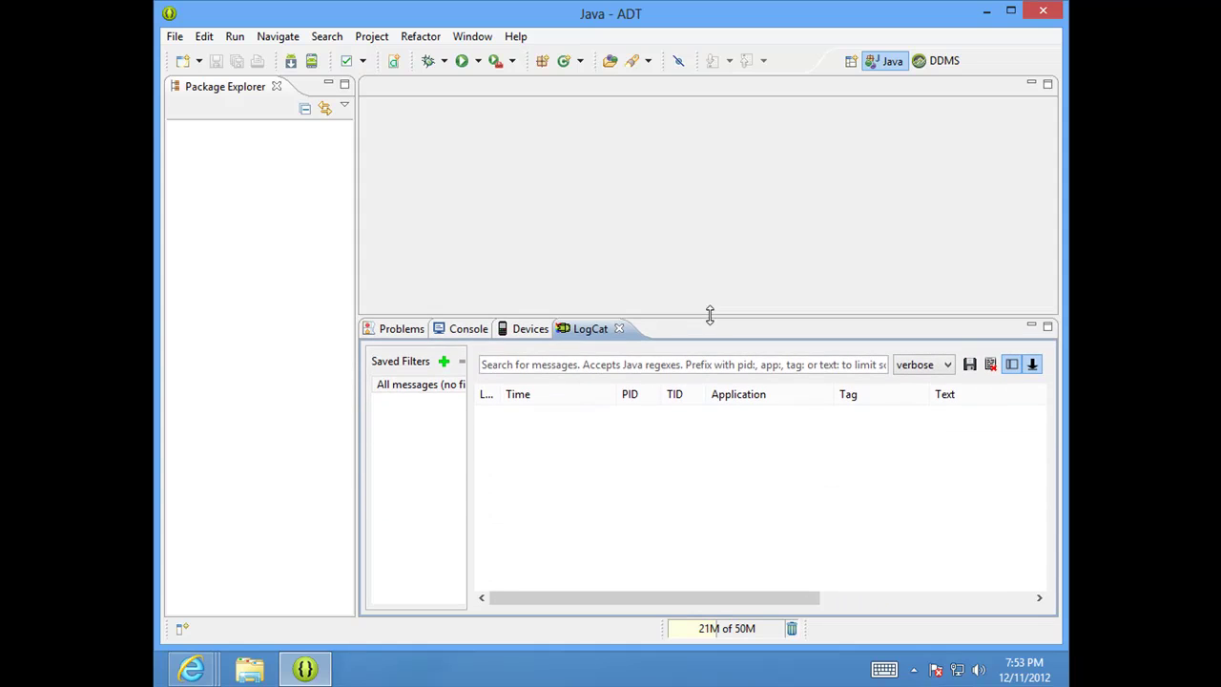
Open the Android SDK Manager and select the Google APIs package under Android 4.2 (API 17) for installation
click(477, 40)
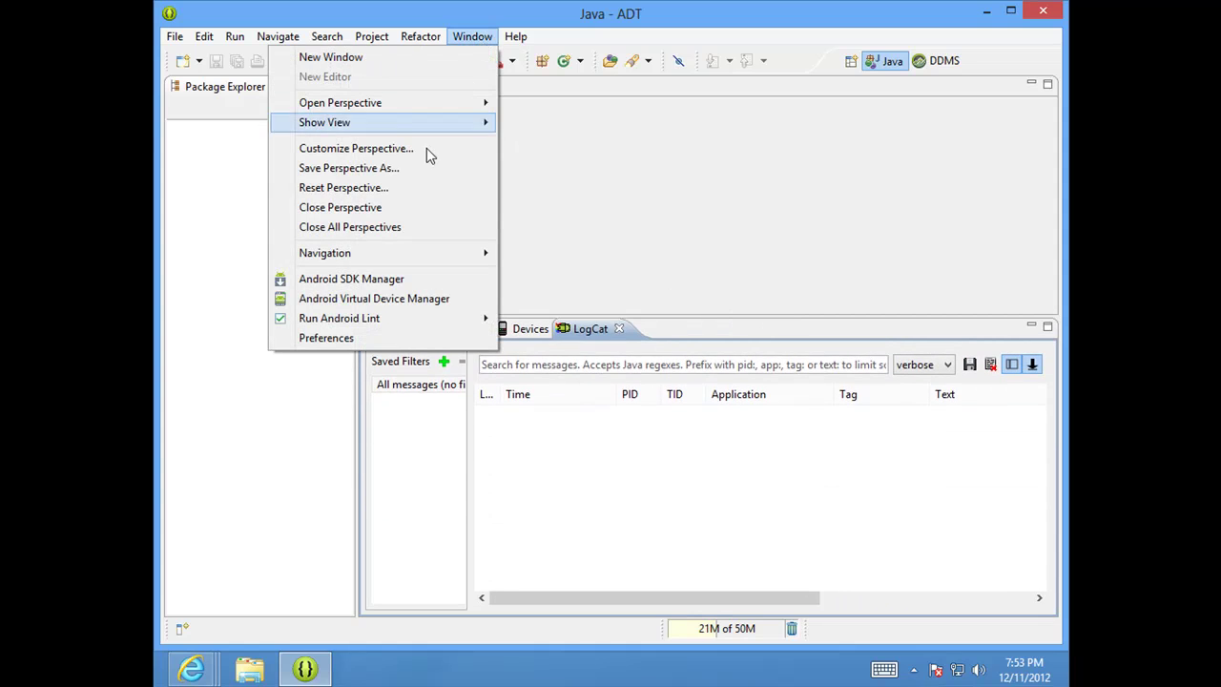
click(393, 288)
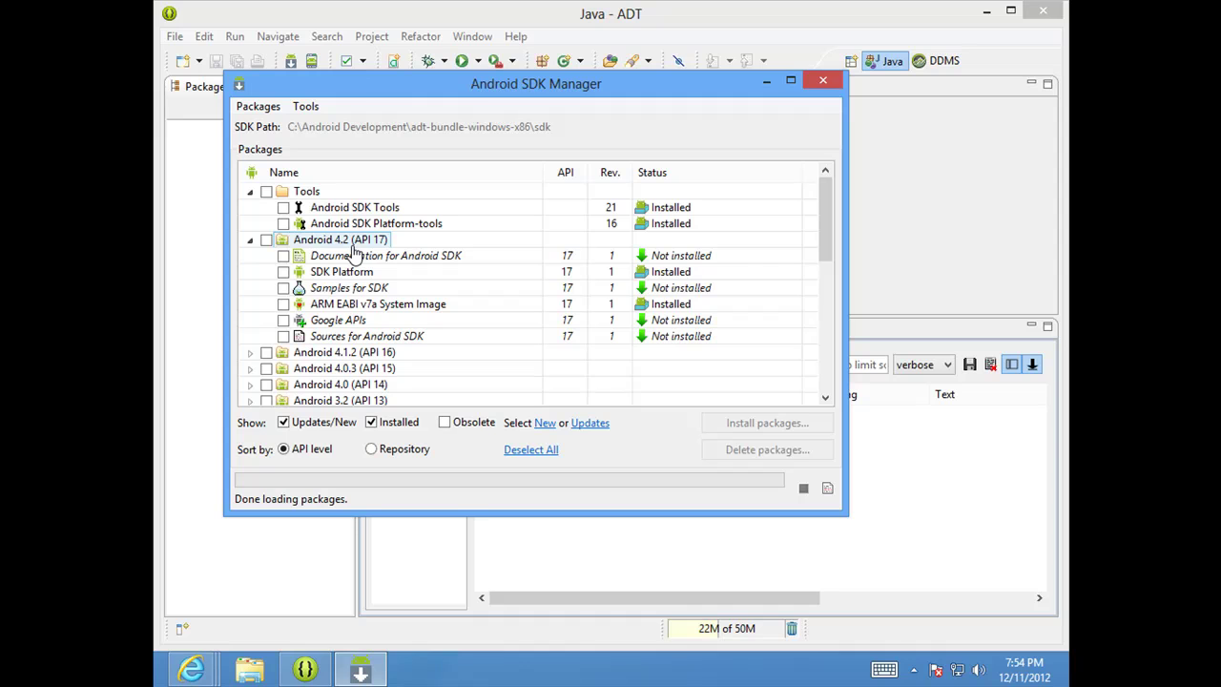
click(284, 320)
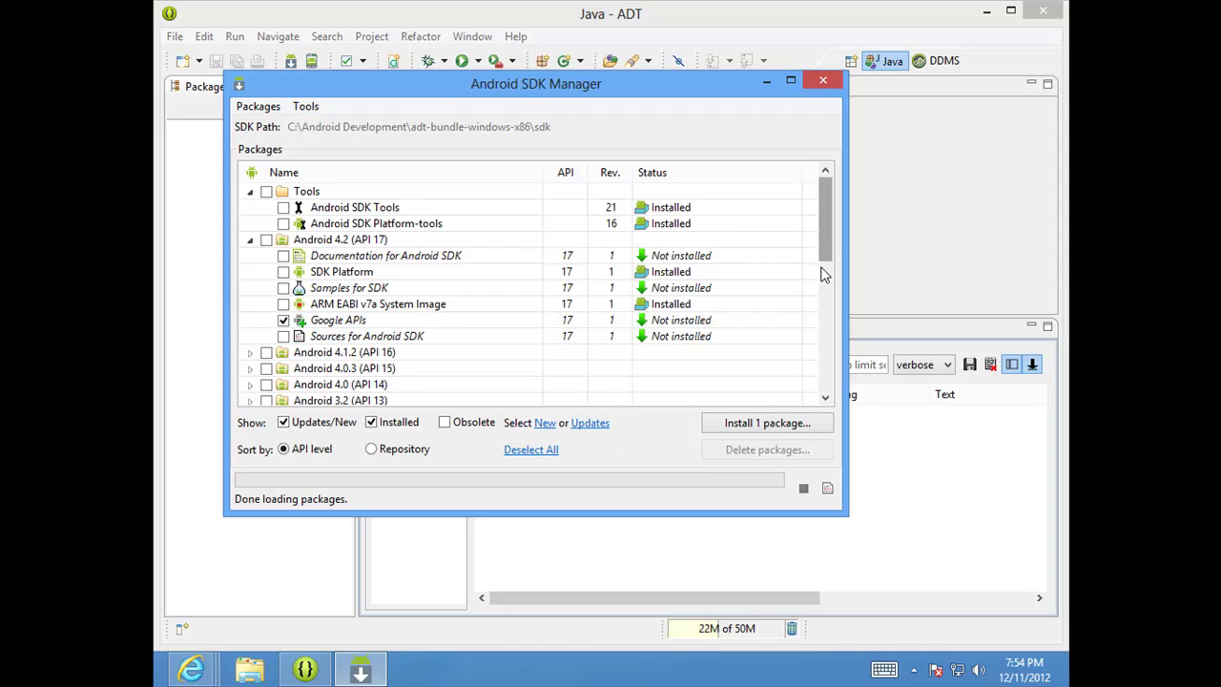
drag(825, 257, 825, 315)
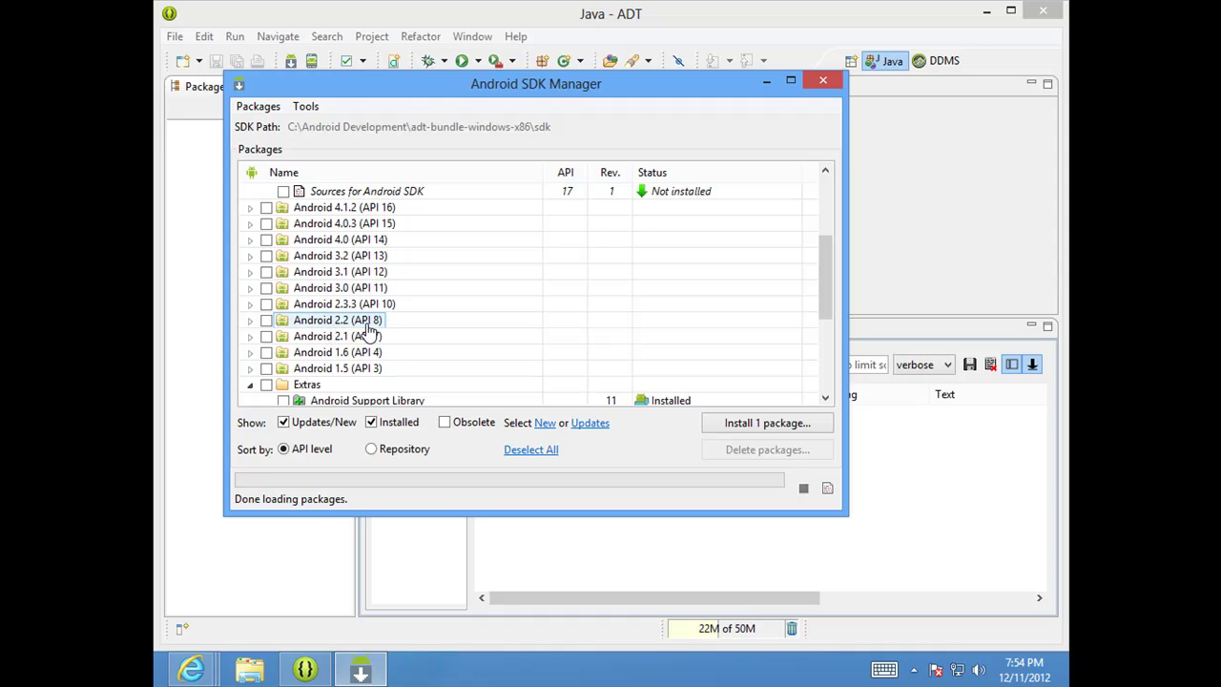
drag(828, 314, 818, 233)
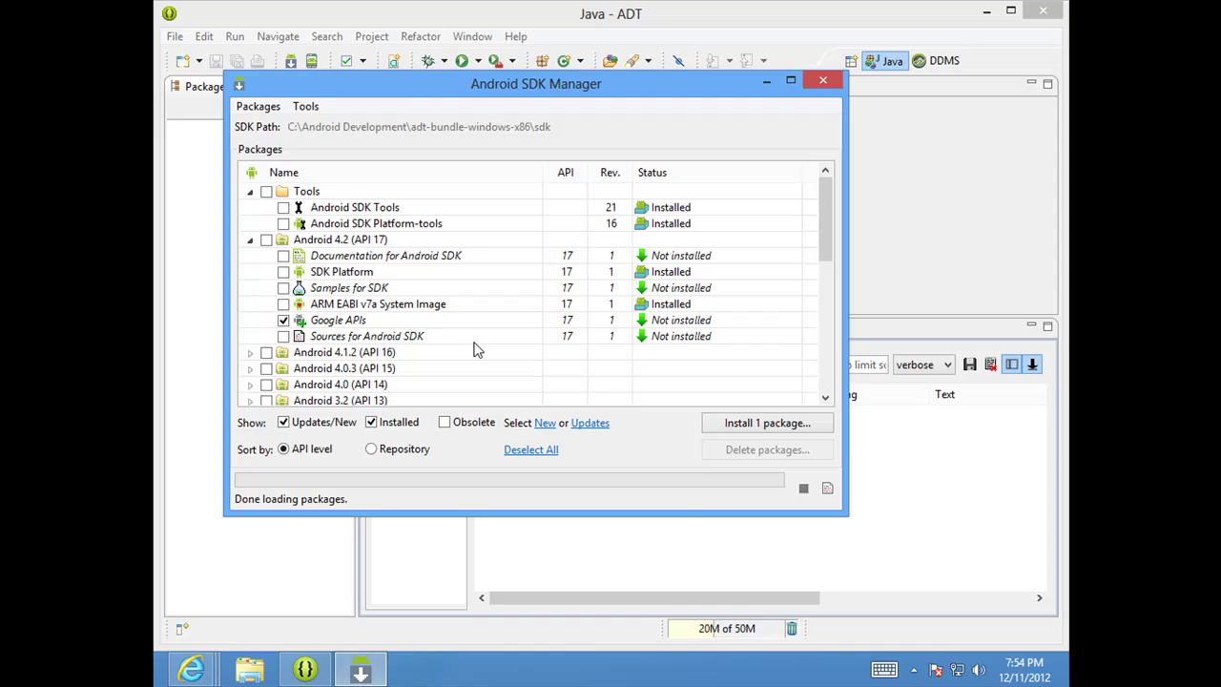
Accept the license and install the Google APIs, Android API 17, revision 1 package
click(782, 425)
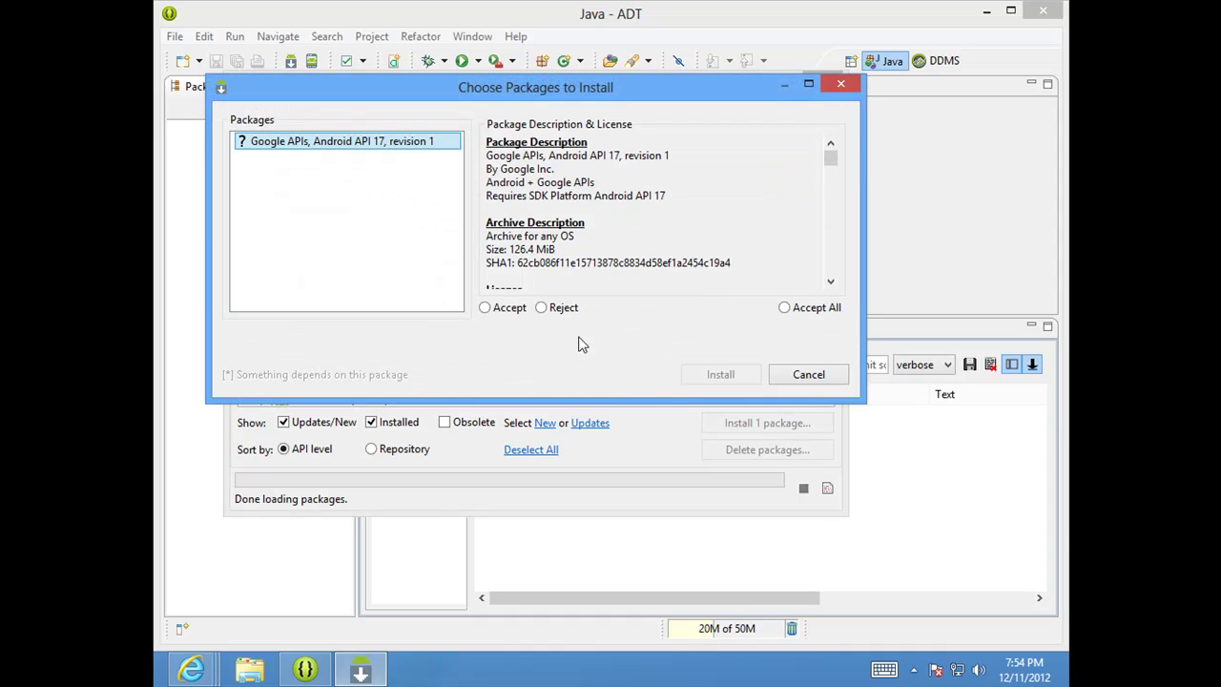
click(506, 310)
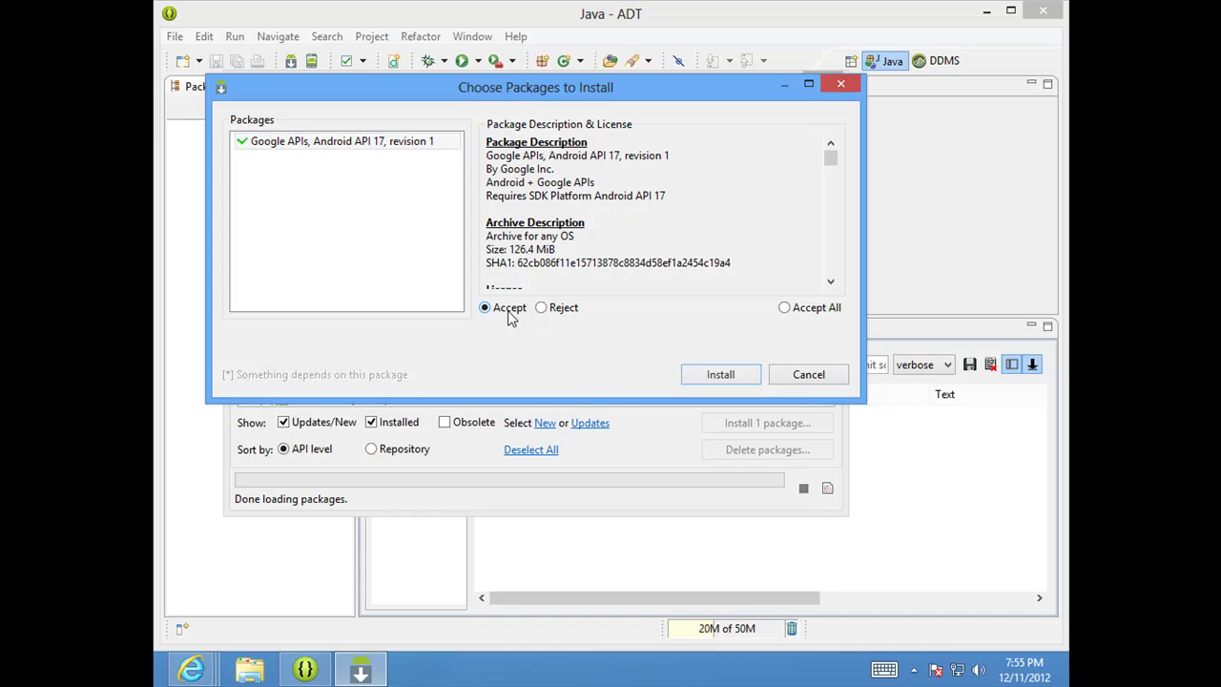
click(709, 379)
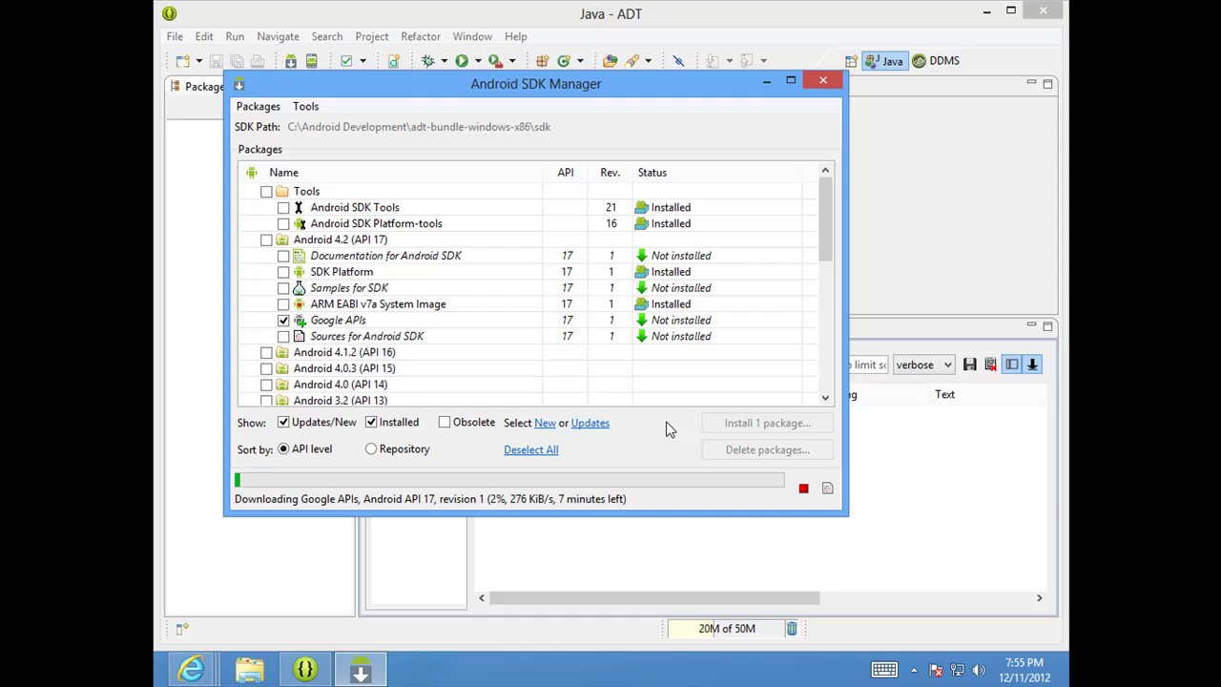
Close the Android SDK Manager once the package is installed and clear the console output
mouse_move(305, 669)
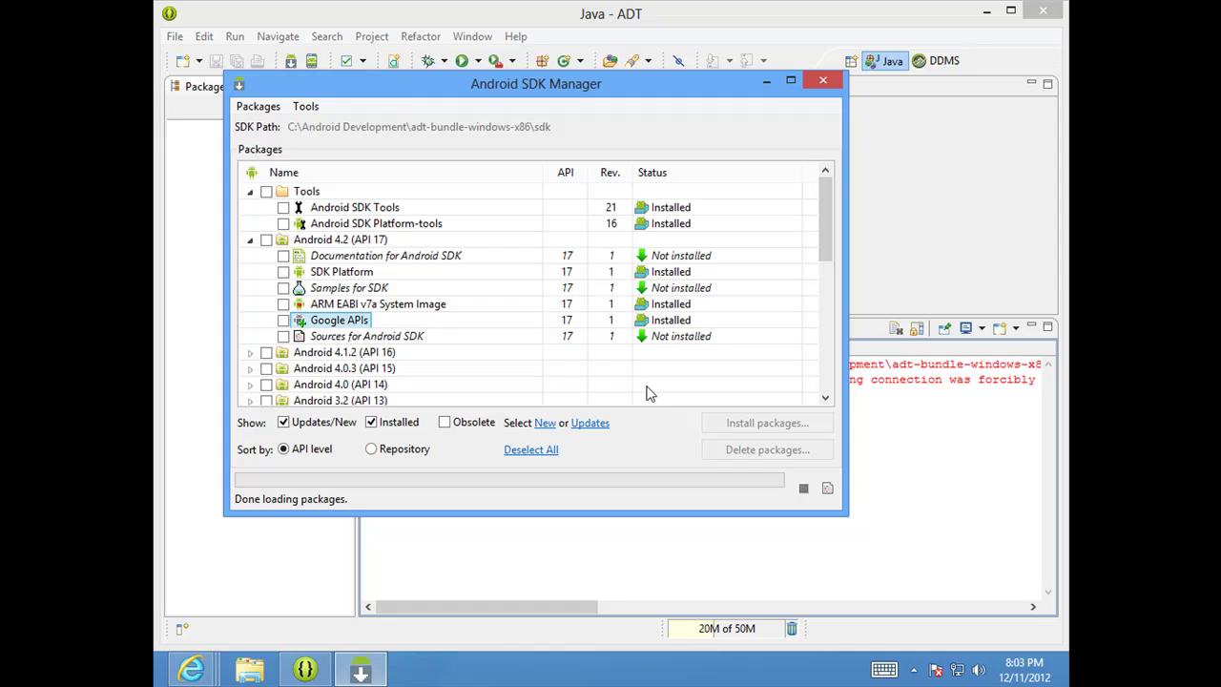
click(818, 81)
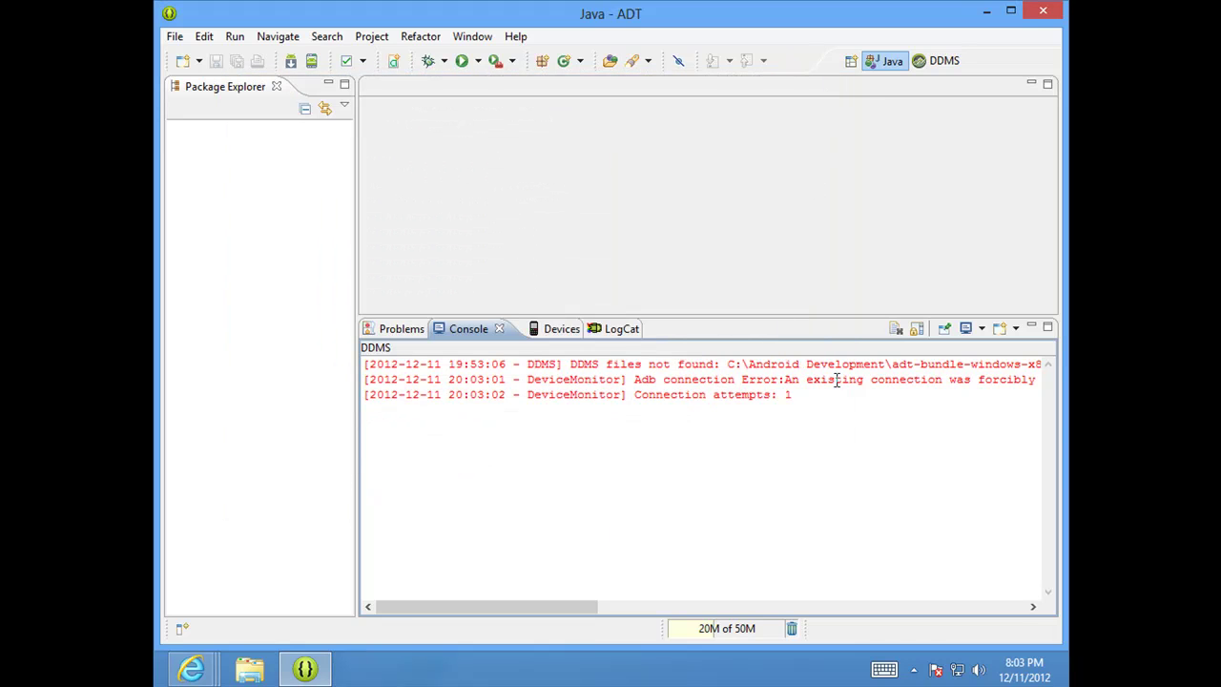
click(896, 330)
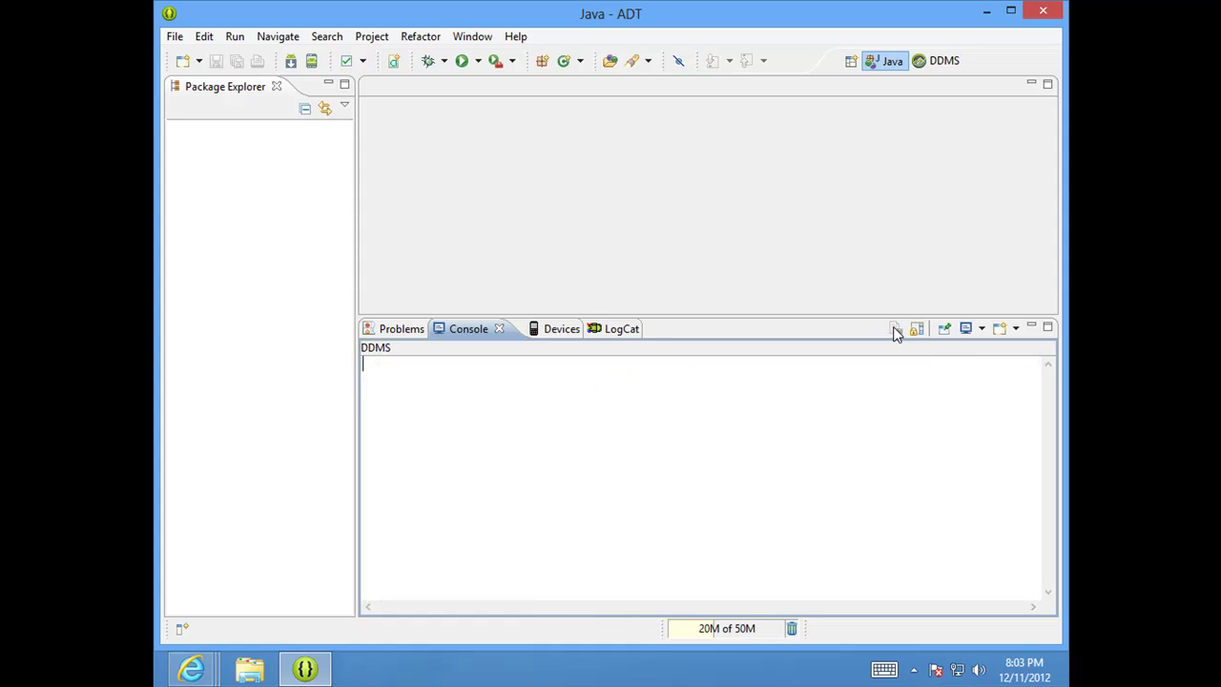
click(481, 41)
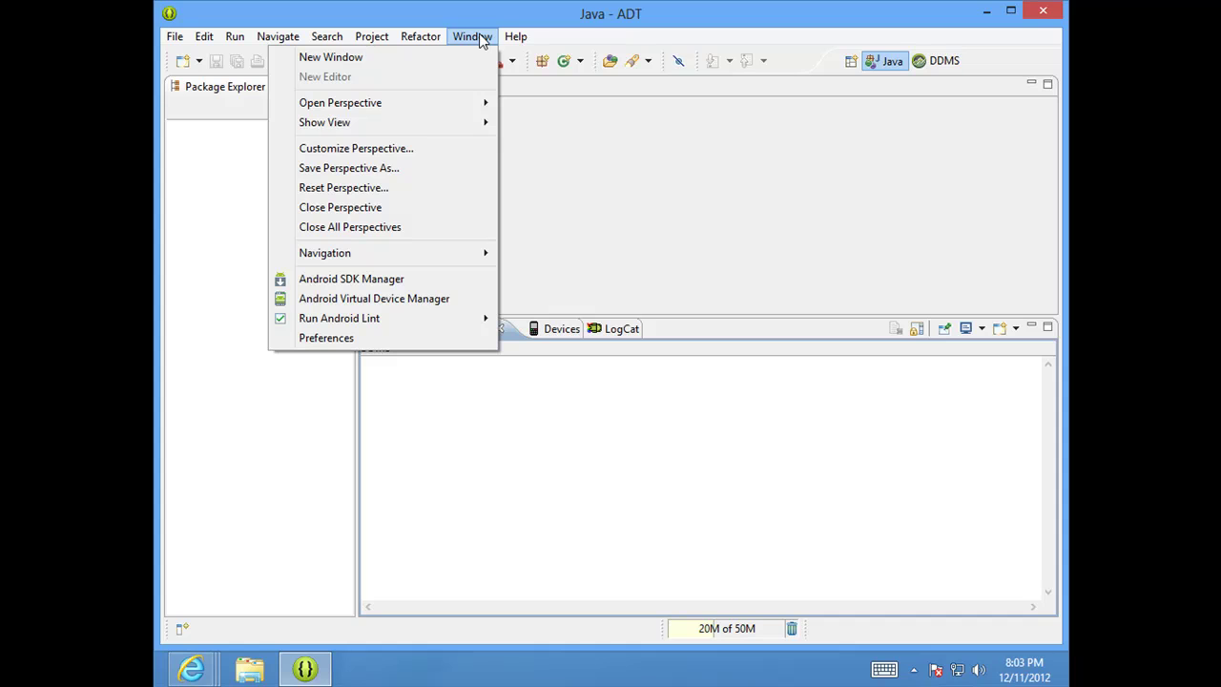
click(409, 302)
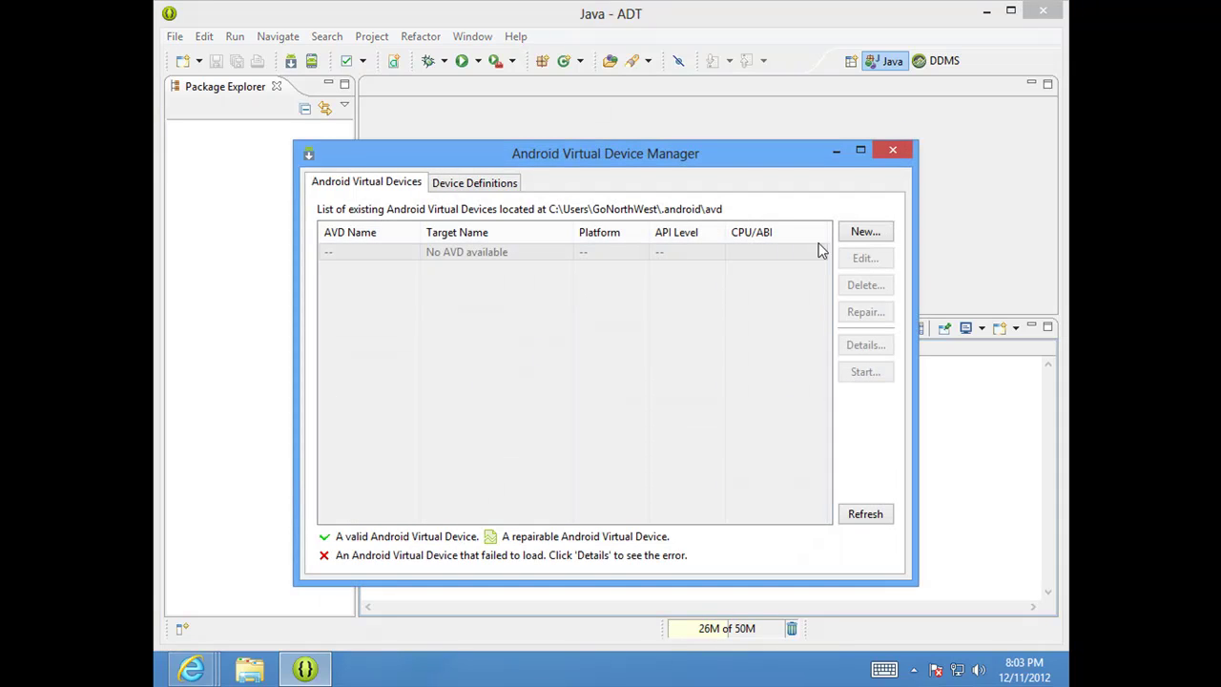
click(868, 232)
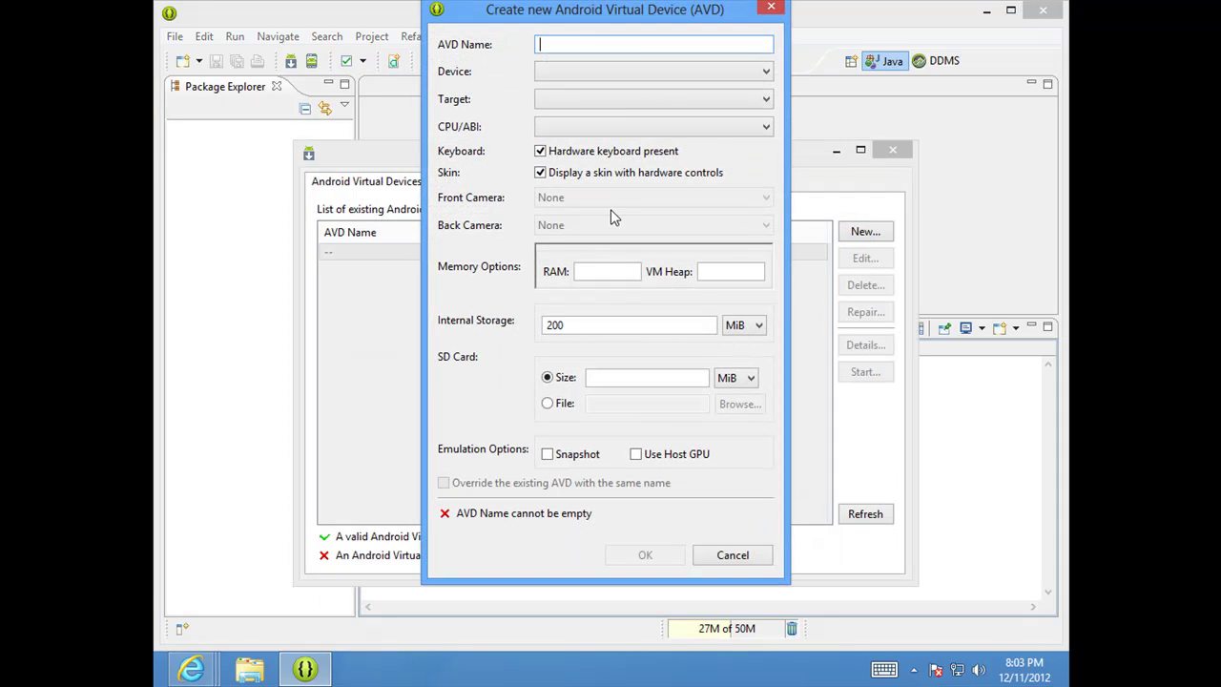
text(Buzztouch)
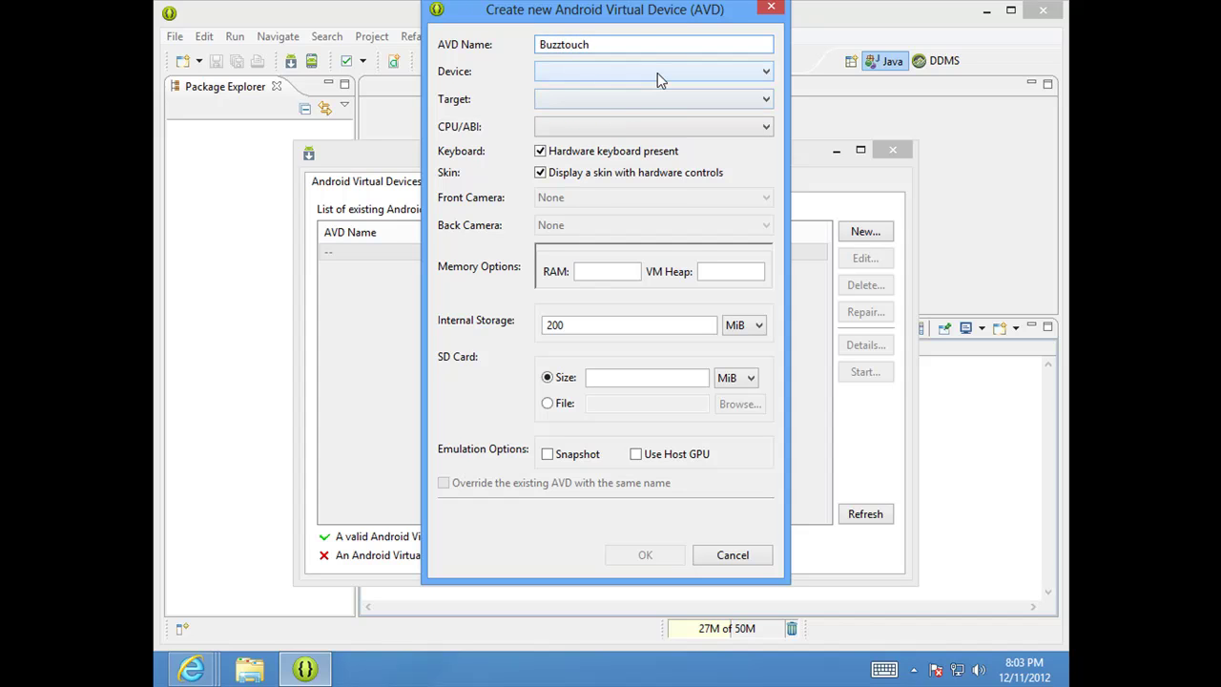
click(657, 72)
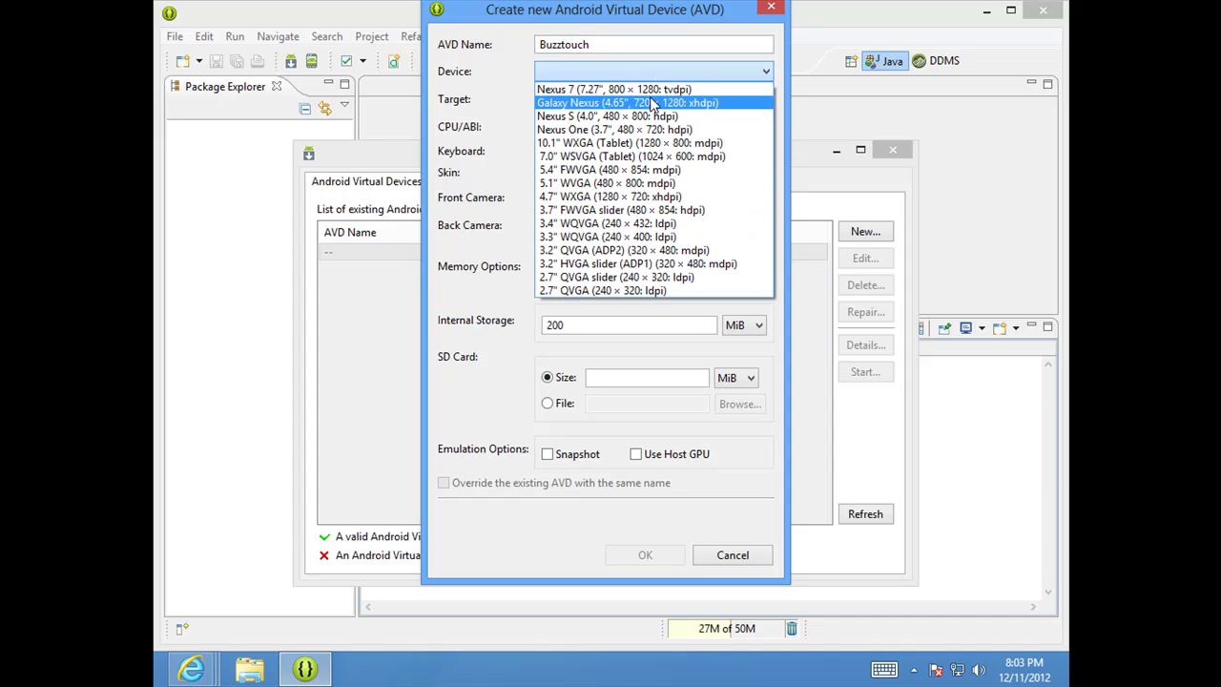
click(651, 89)
click(645, 100)
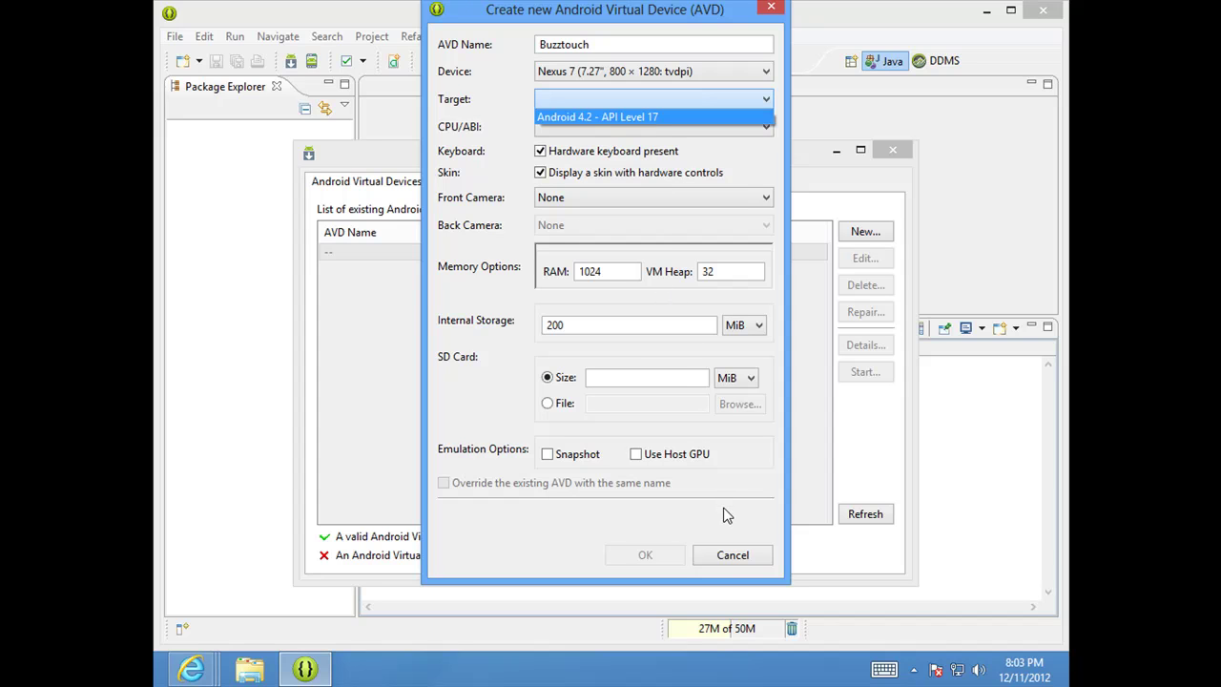
click(727, 532)
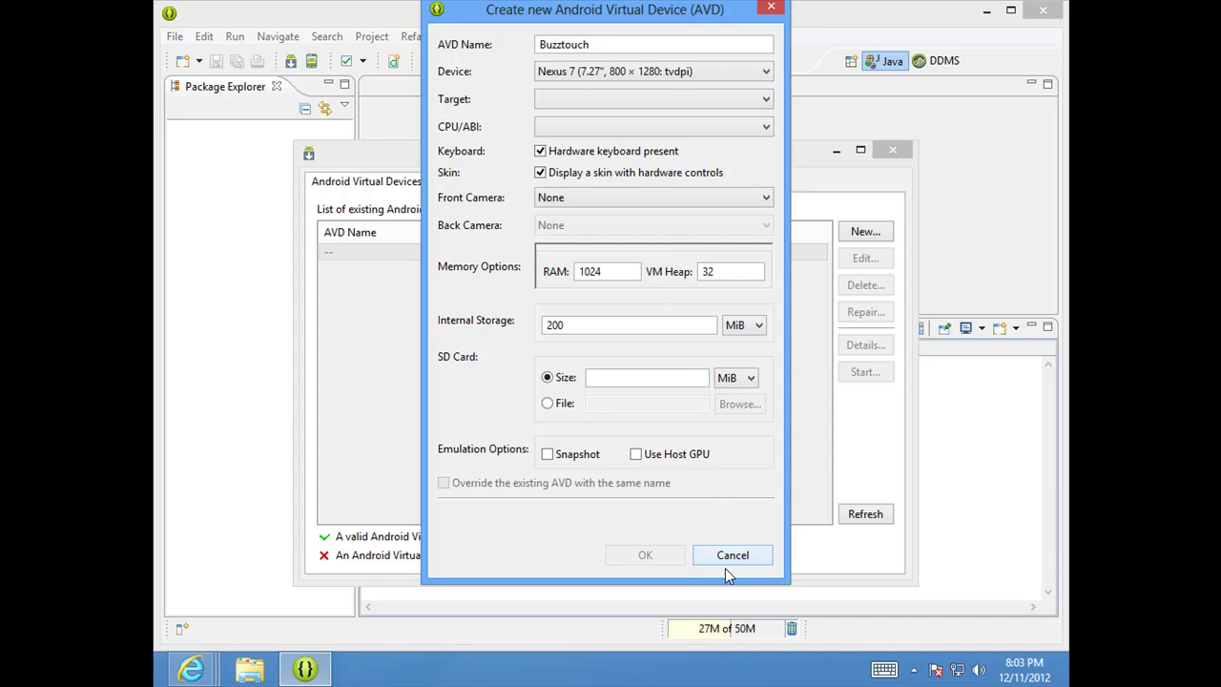
click(722, 558)
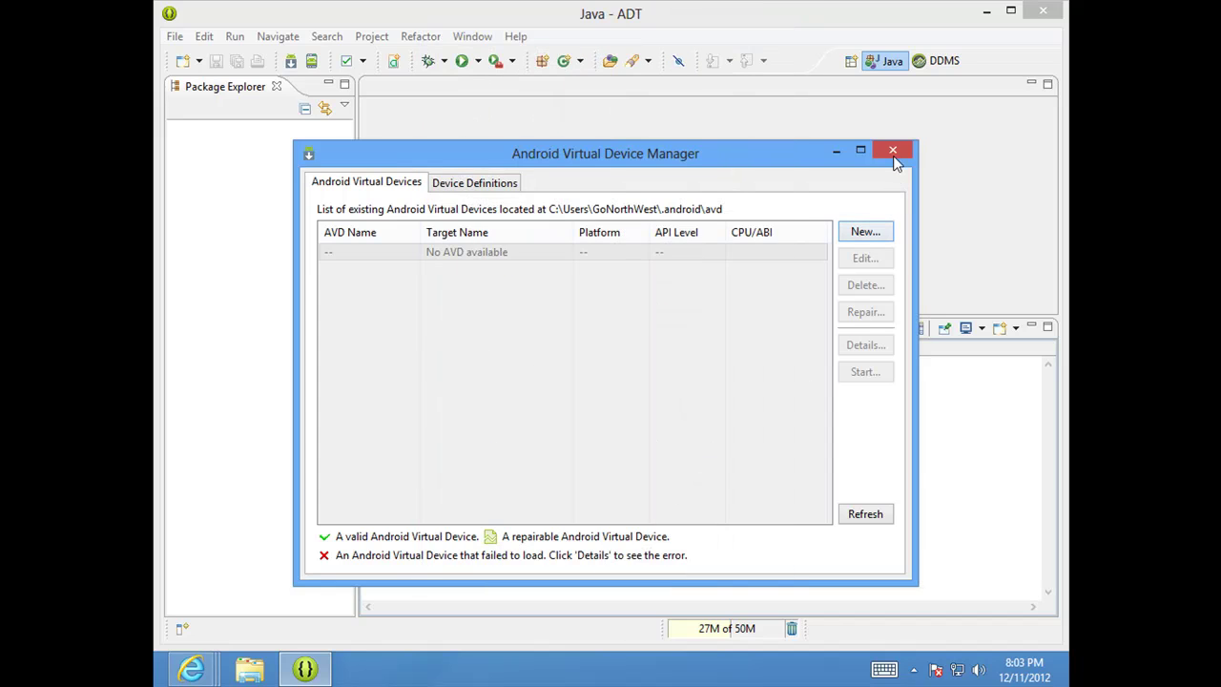
click(893, 151)
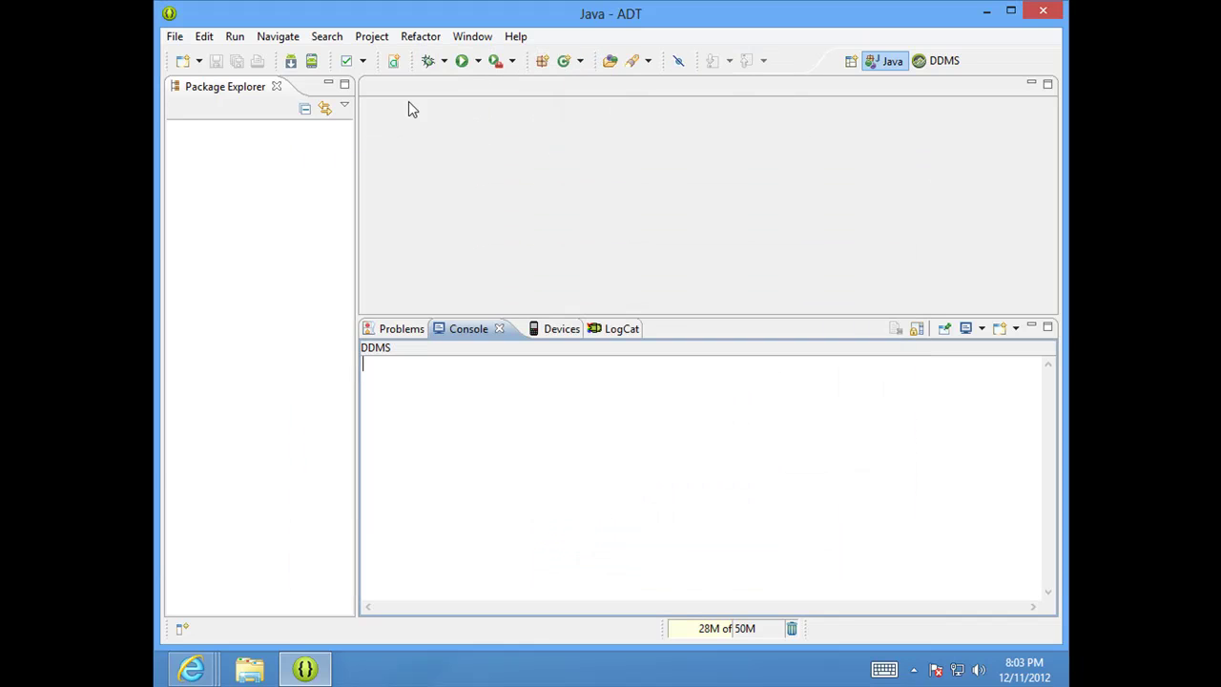
Exit Eclipse and relaunch it from its desktop shortcut
click(174, 39)
click(246, 467)
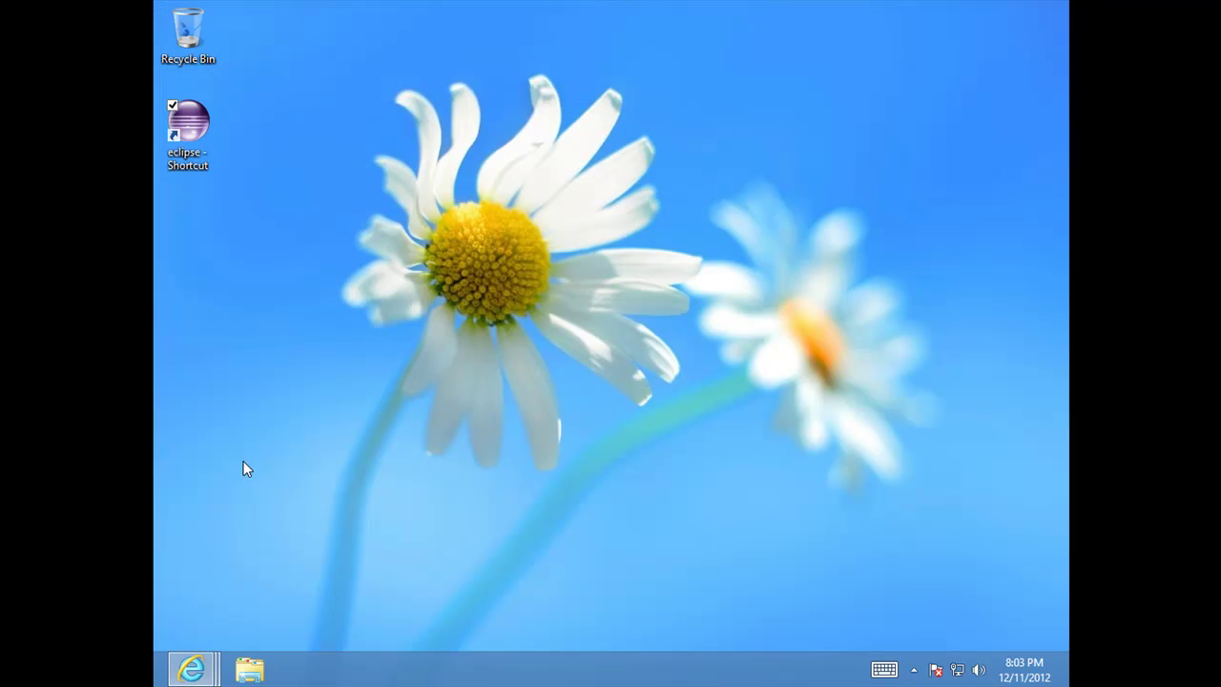
double_click(198, 122)
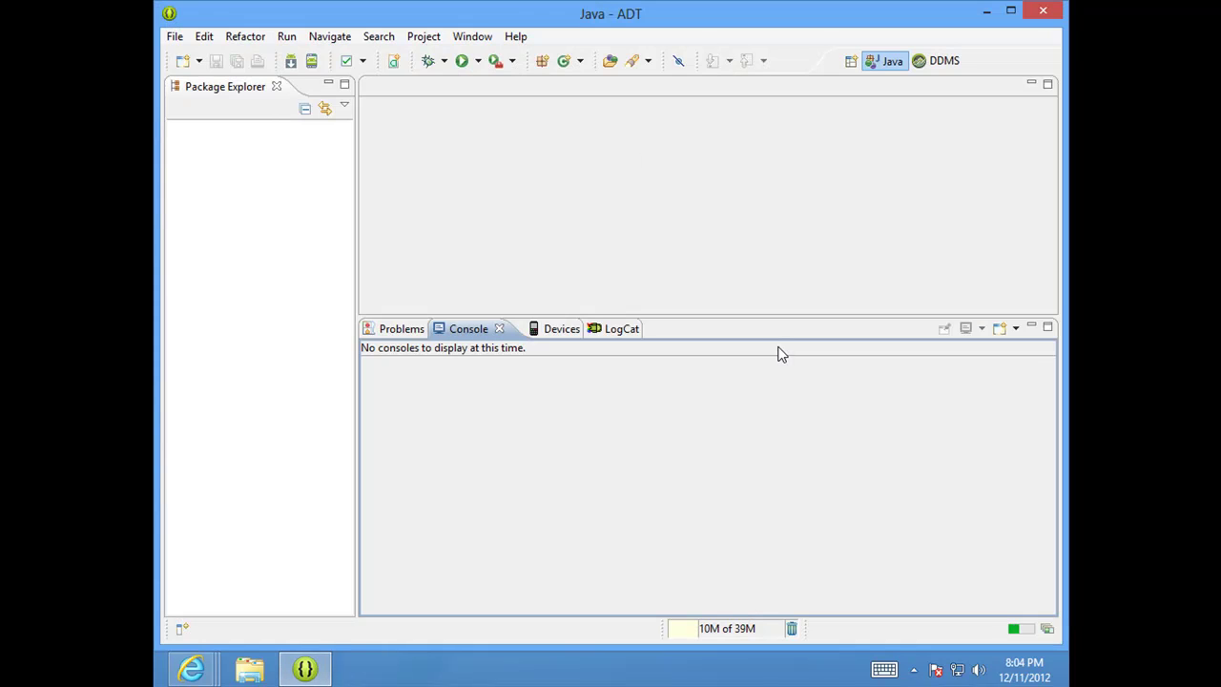
Create an Android virtual device named Buzztouch using the Nexus 7 device and the Google APIs (Google Inc.) - API Level 17 target
click(472, 37)
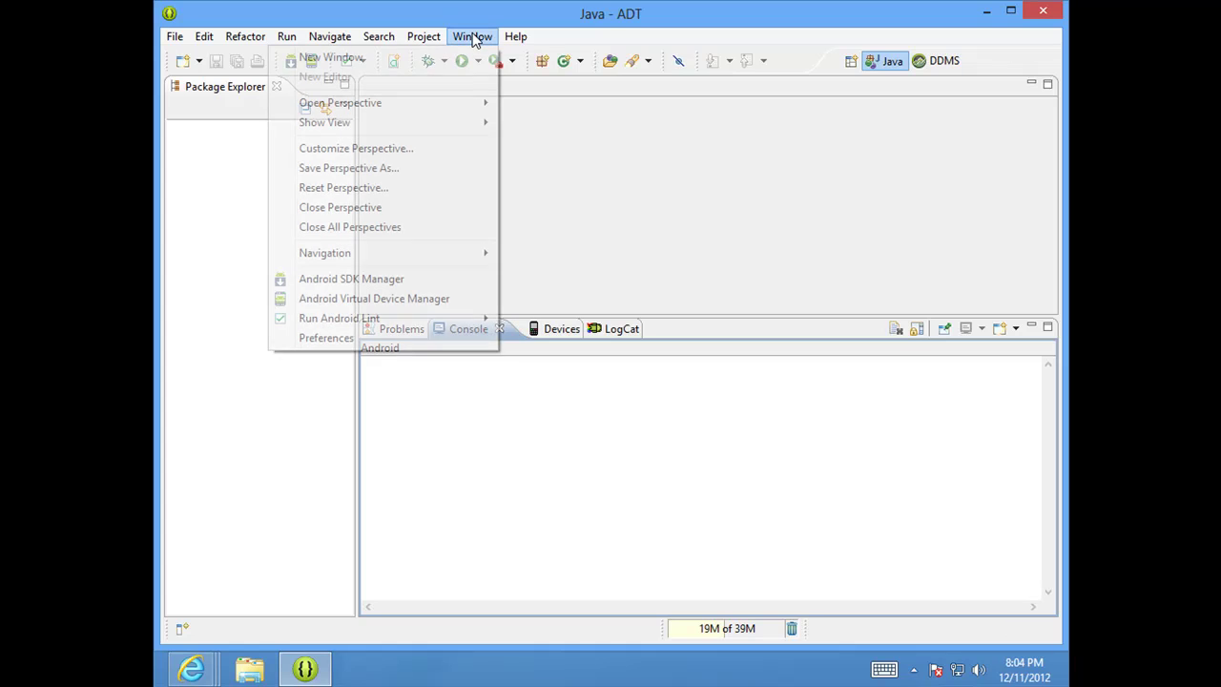
click(376, 305)
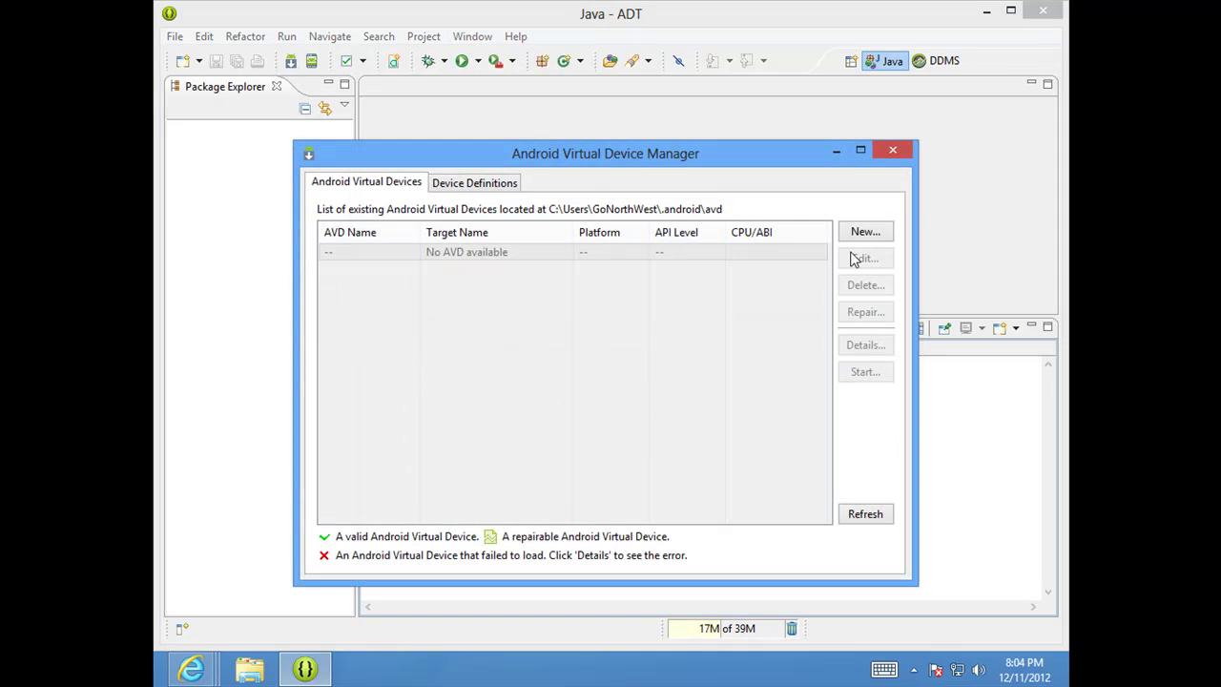
click(862, 235)
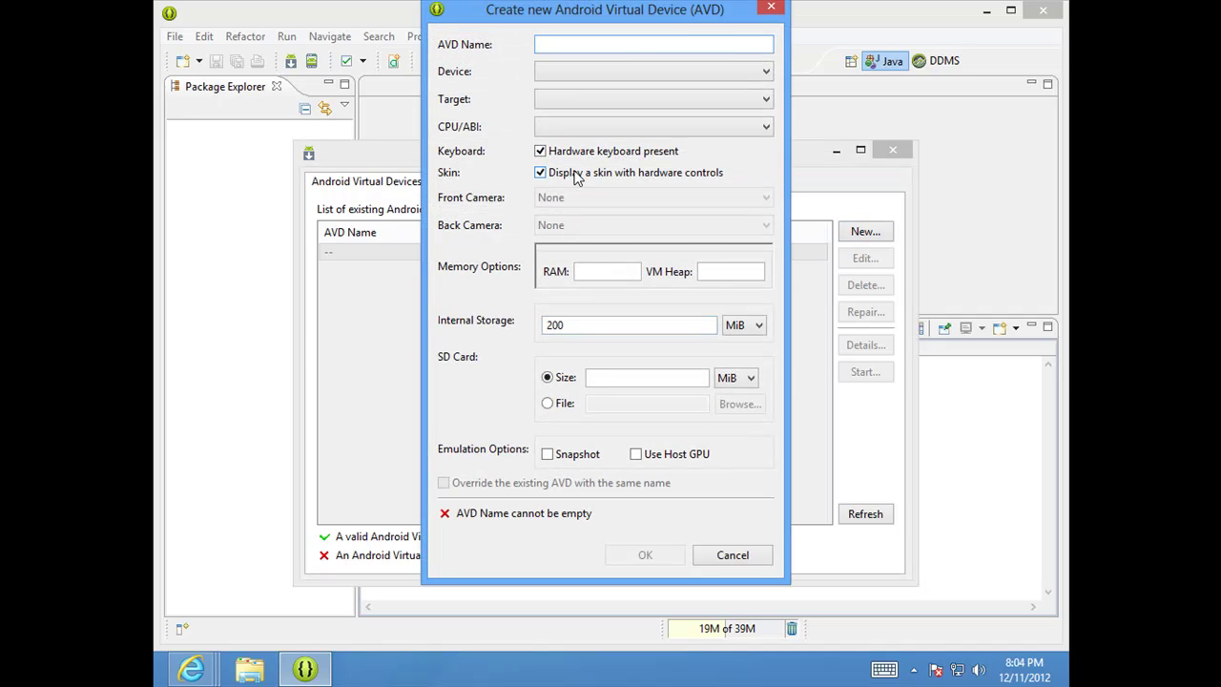
text(Buzztouch)
click(570, 71)
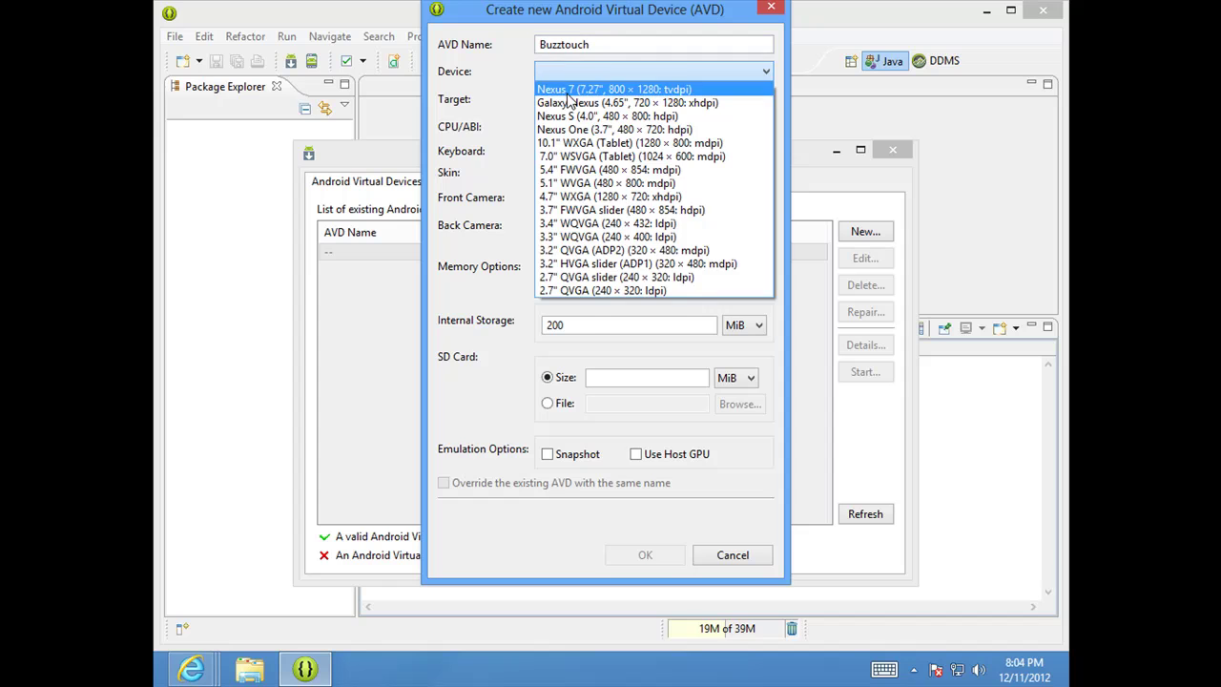
click(568, 91)
click(568, 98)
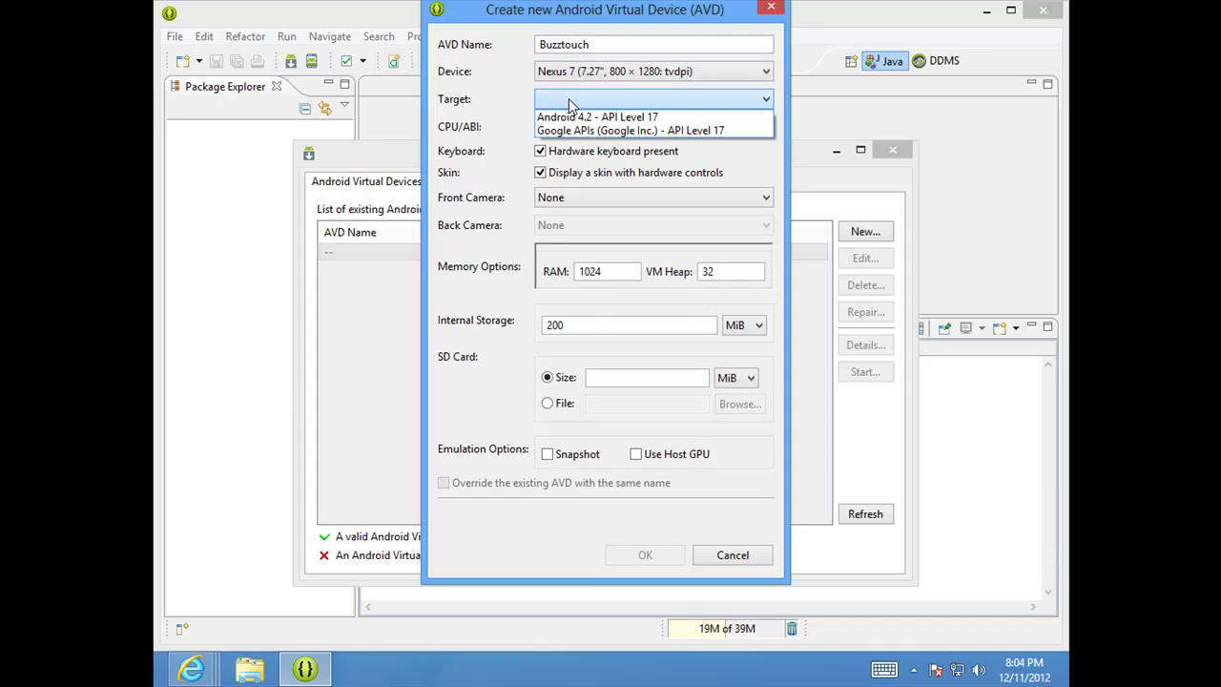
click(621, 131)
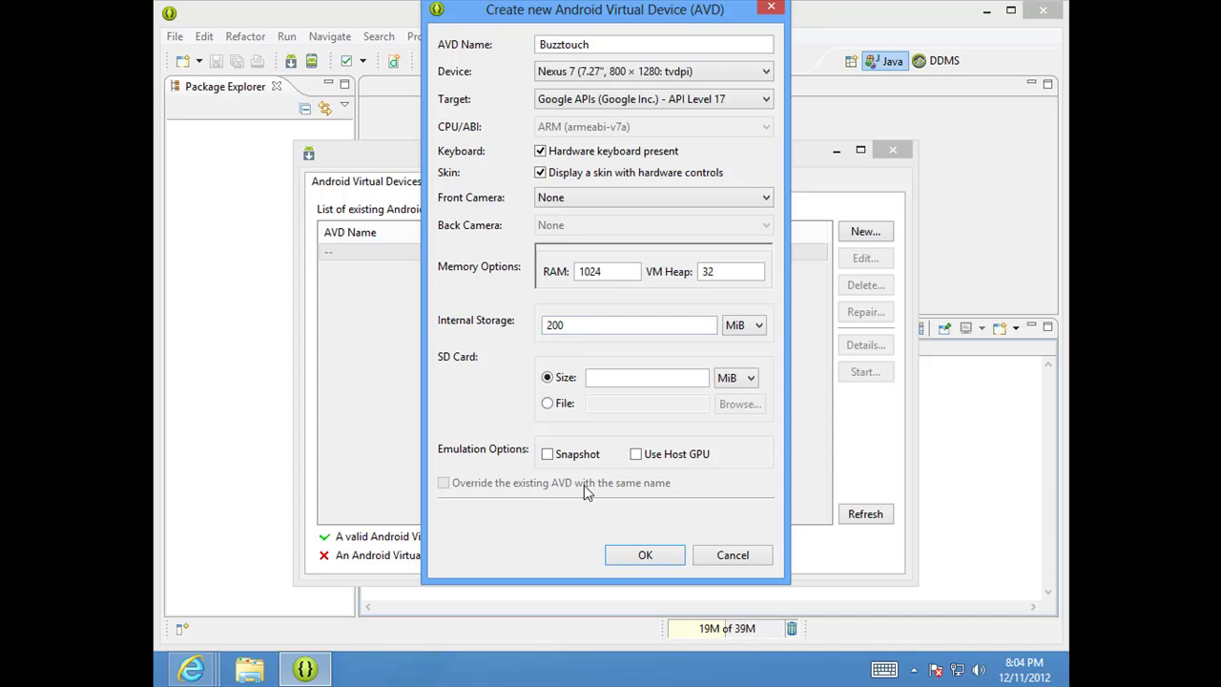
click(627, 554)
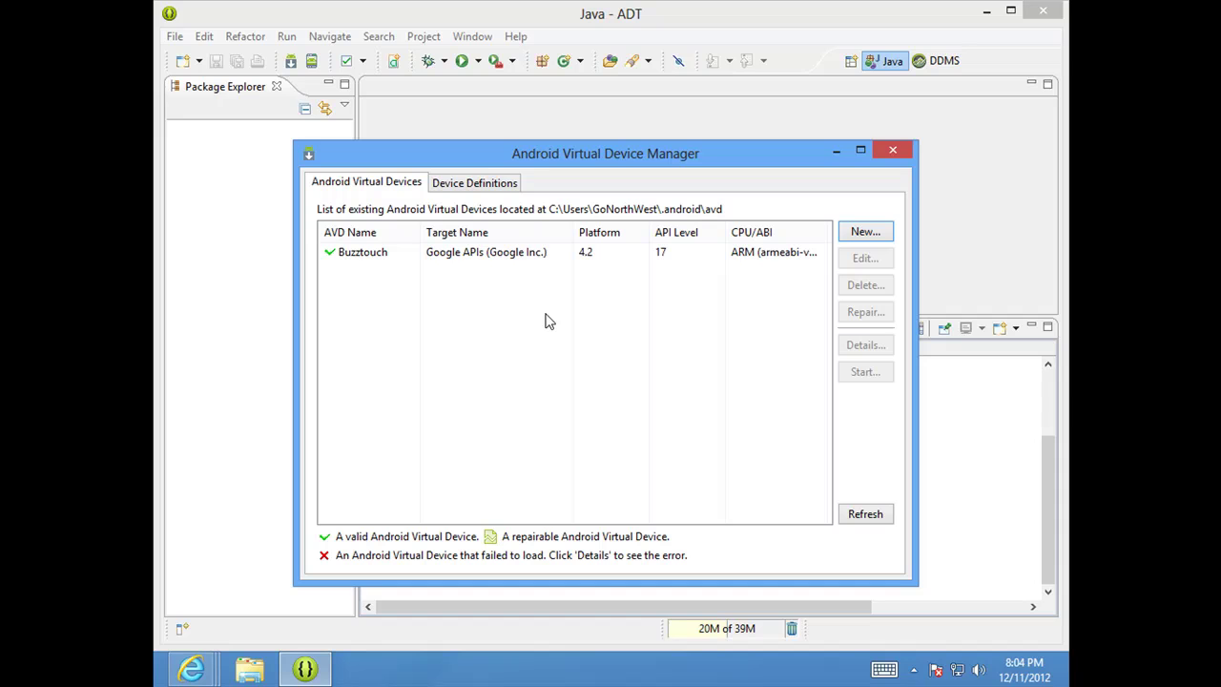
Check the known device definitions, close the Android Virtual Device Manager and clear the console output
click(508, 191)
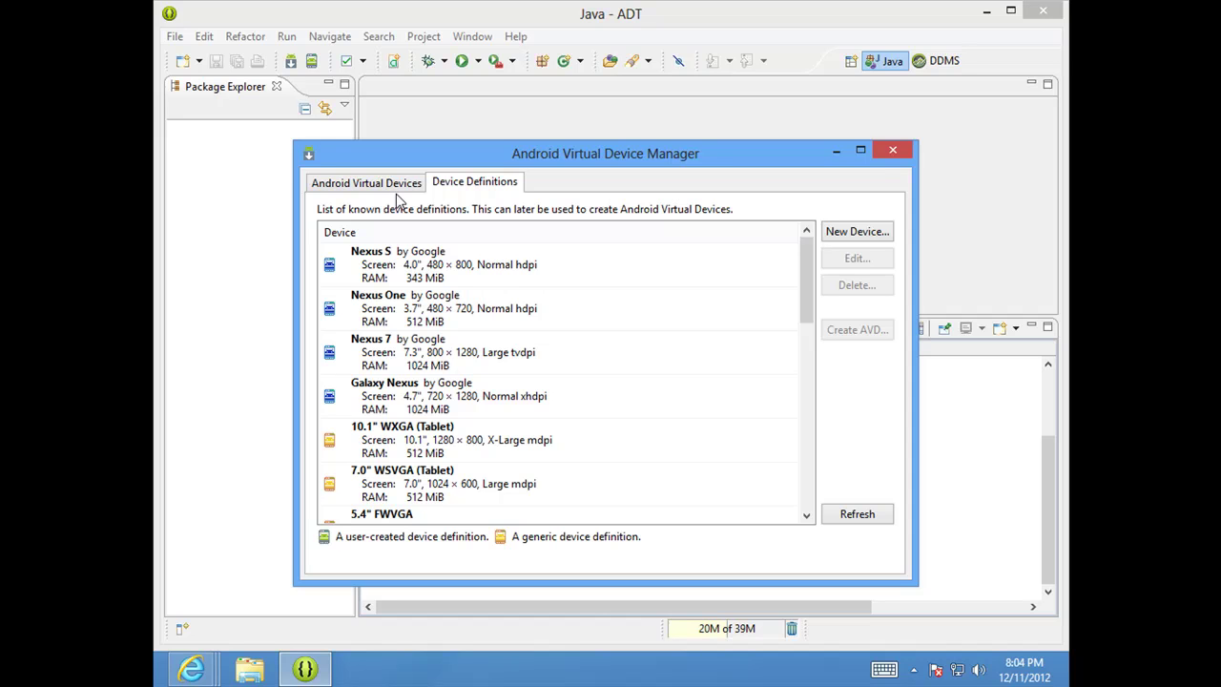
click(393, 187)
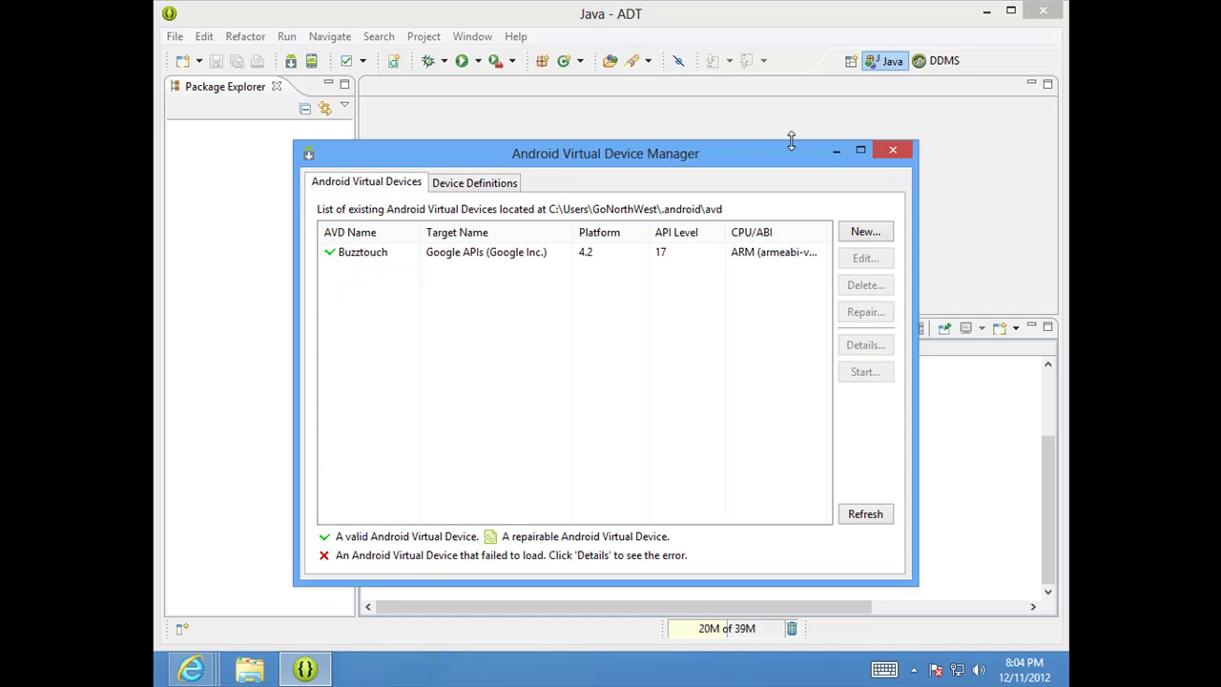
click(881, 155)
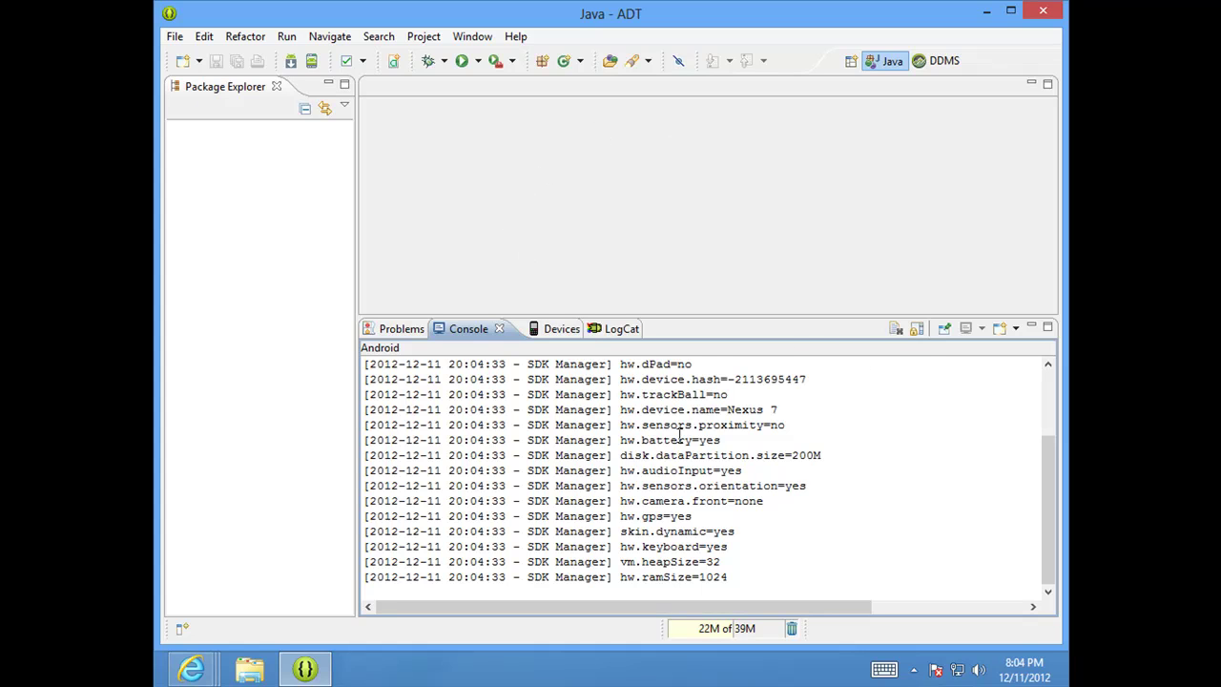
click(896, 329)
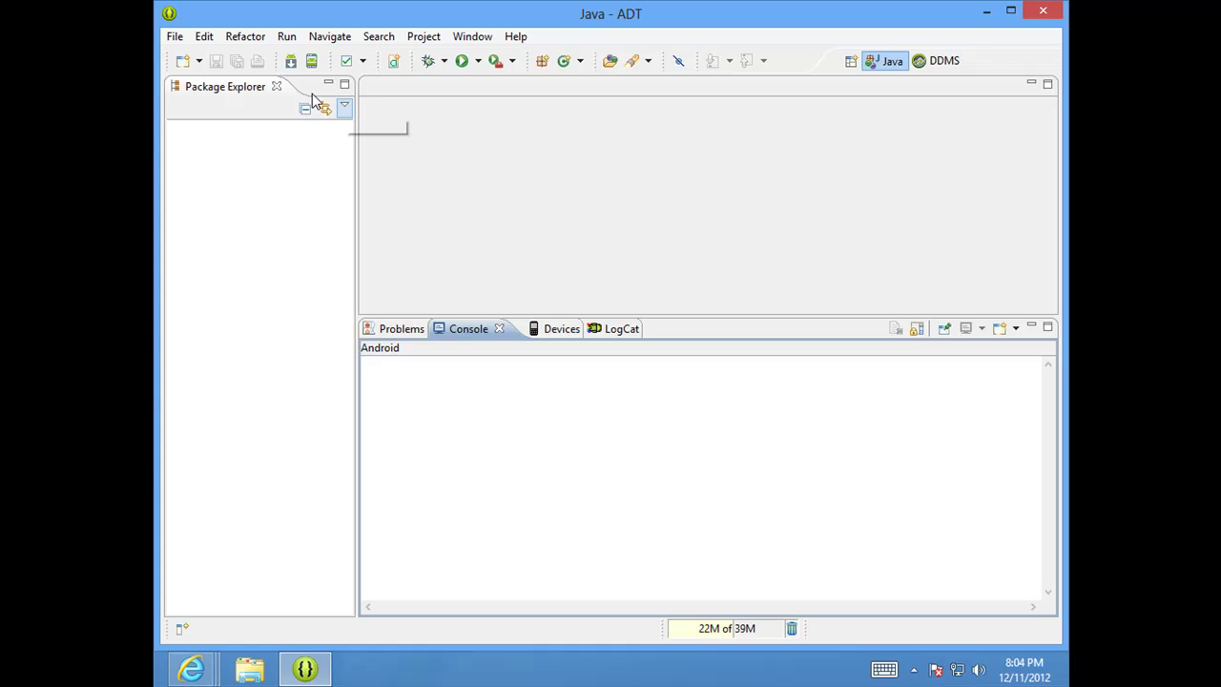
Start an import with Existing Android Code Into Workspace as the import source
click(175, 38)
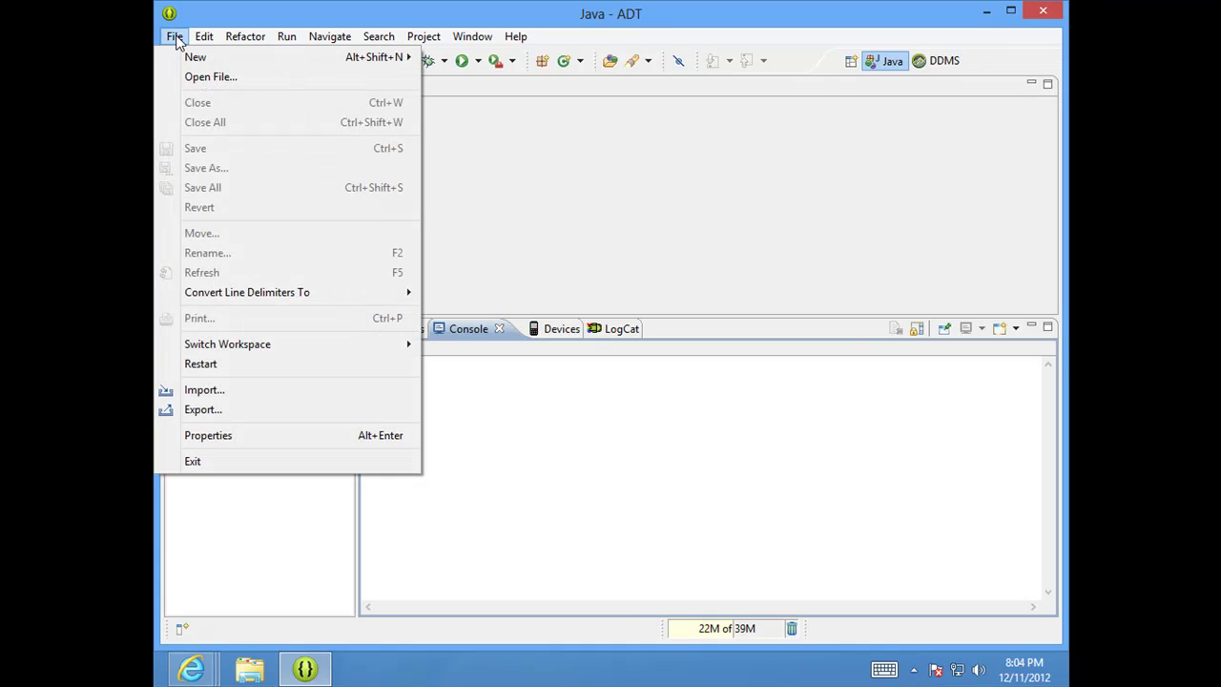
click(223, 393)
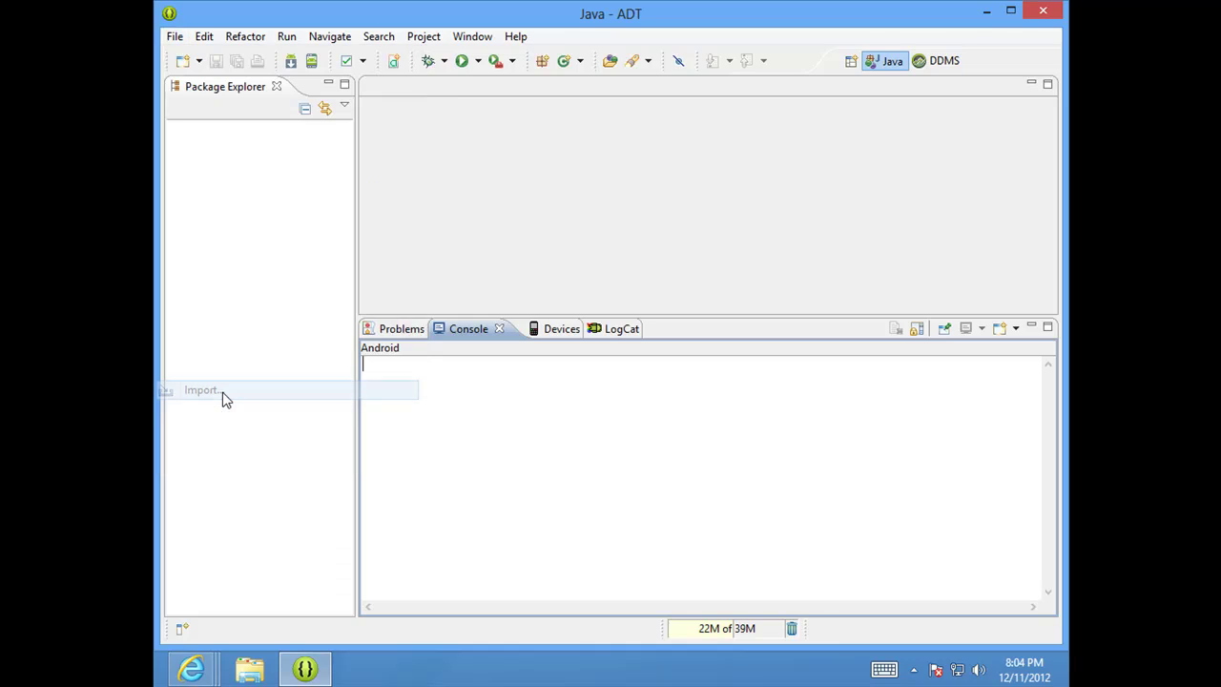
click(410, 194)
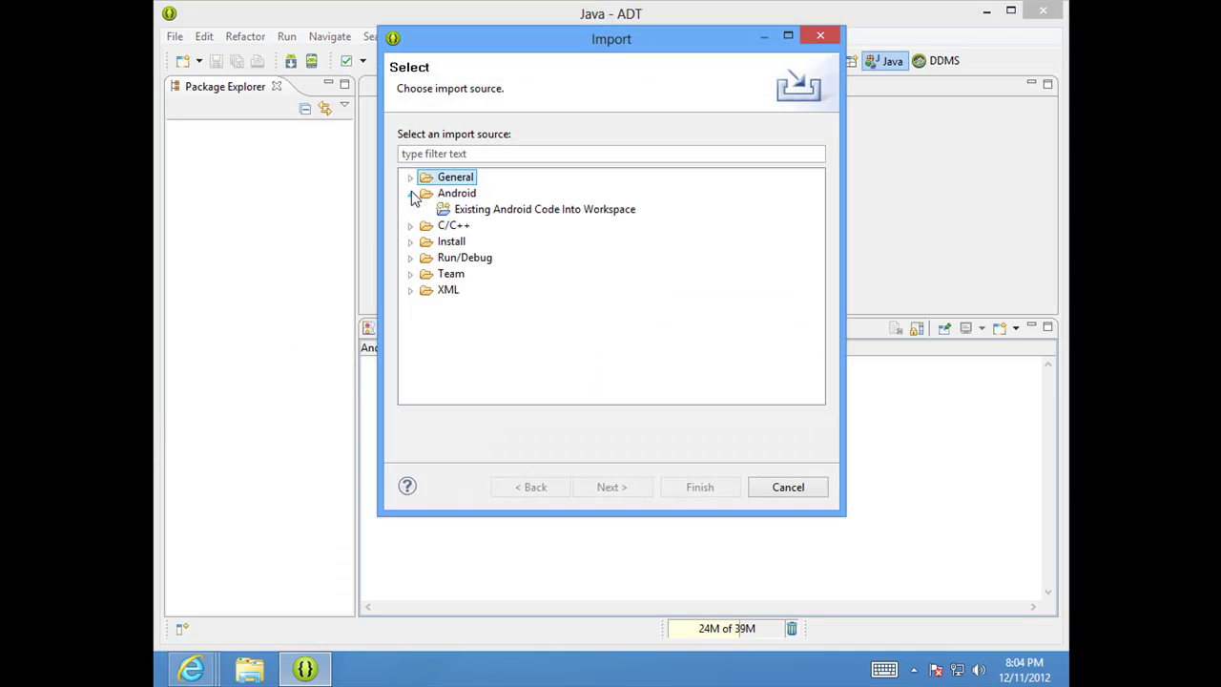
click(484, 215)
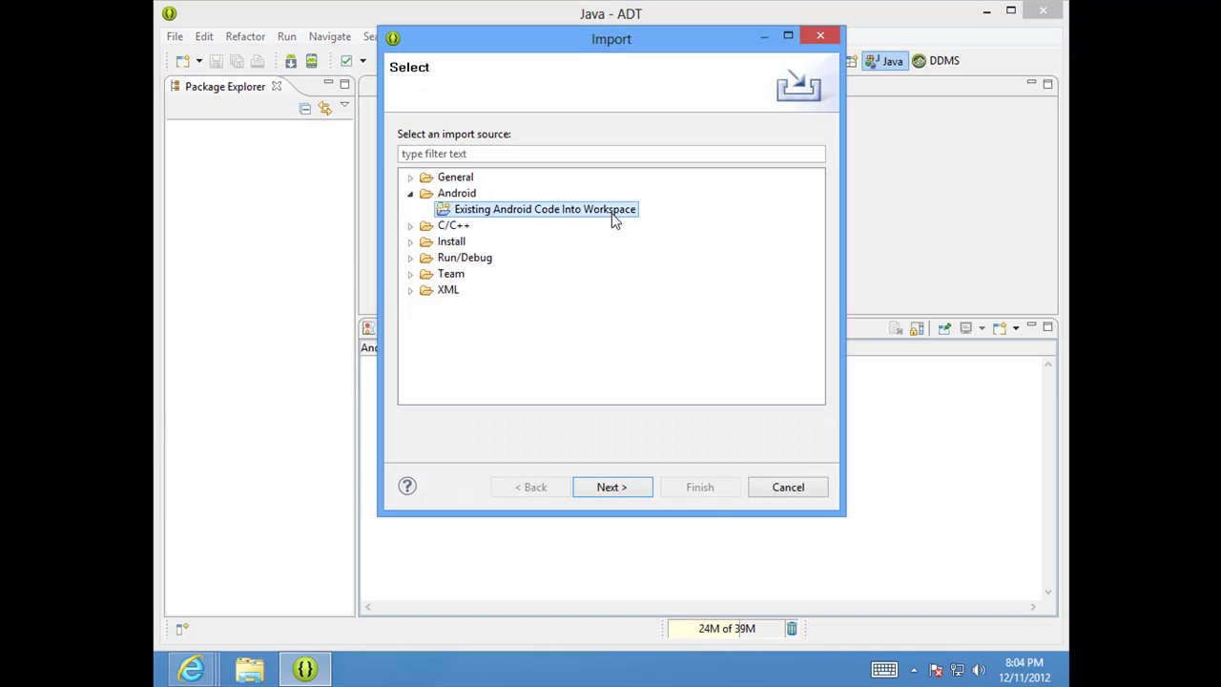
click(630, 493)
Import the BT_activity_root project from the twoohtestbt_v20_Android folder in Downloads and narrow the Package Explorer
click(797, 133)
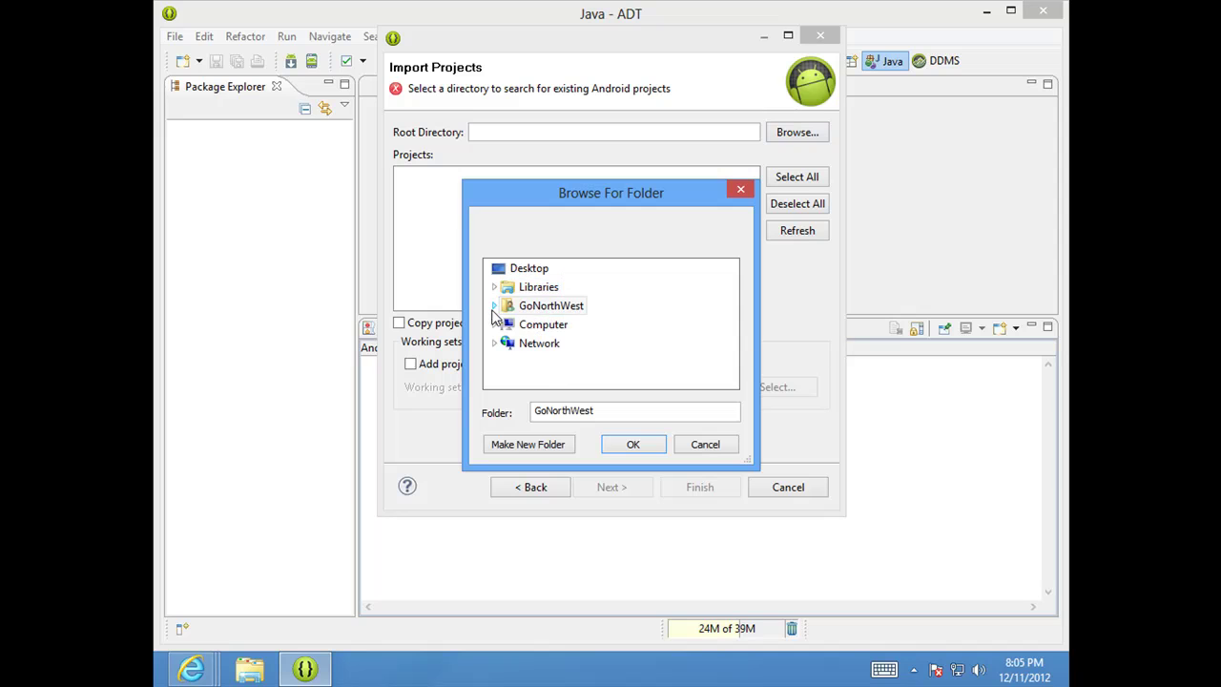
click(494, 306)
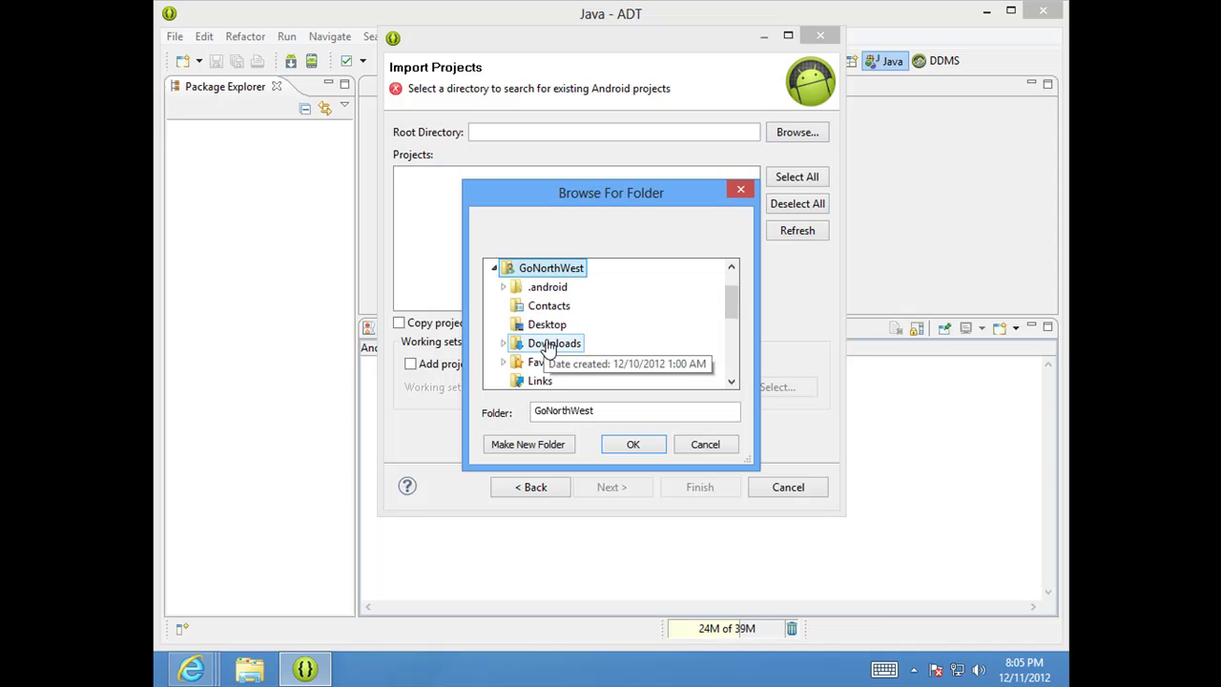
click(504, 344)
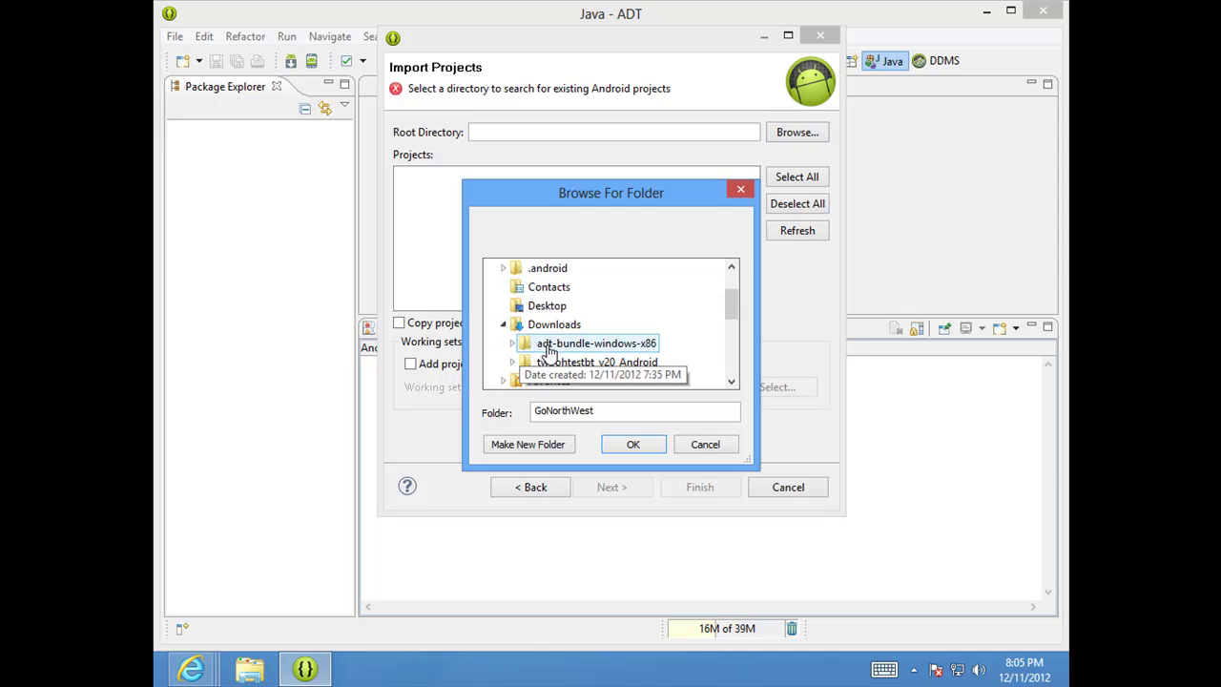
click(550, 346)
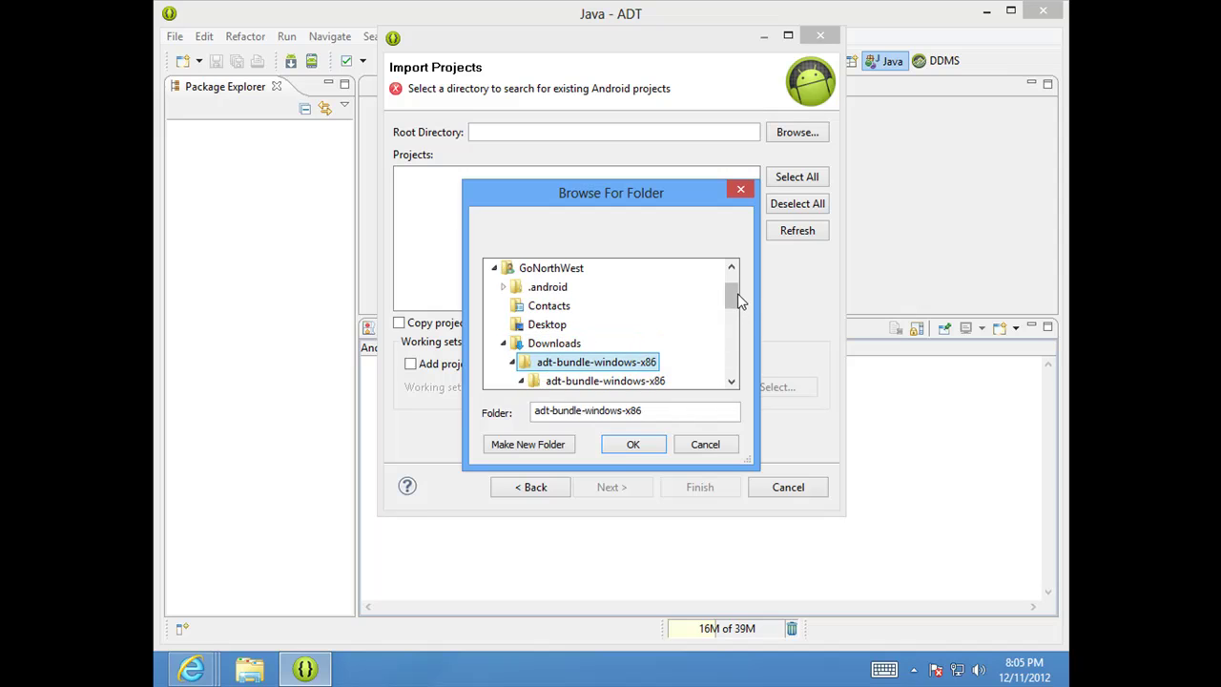
drag(737, 302, 735, 309)
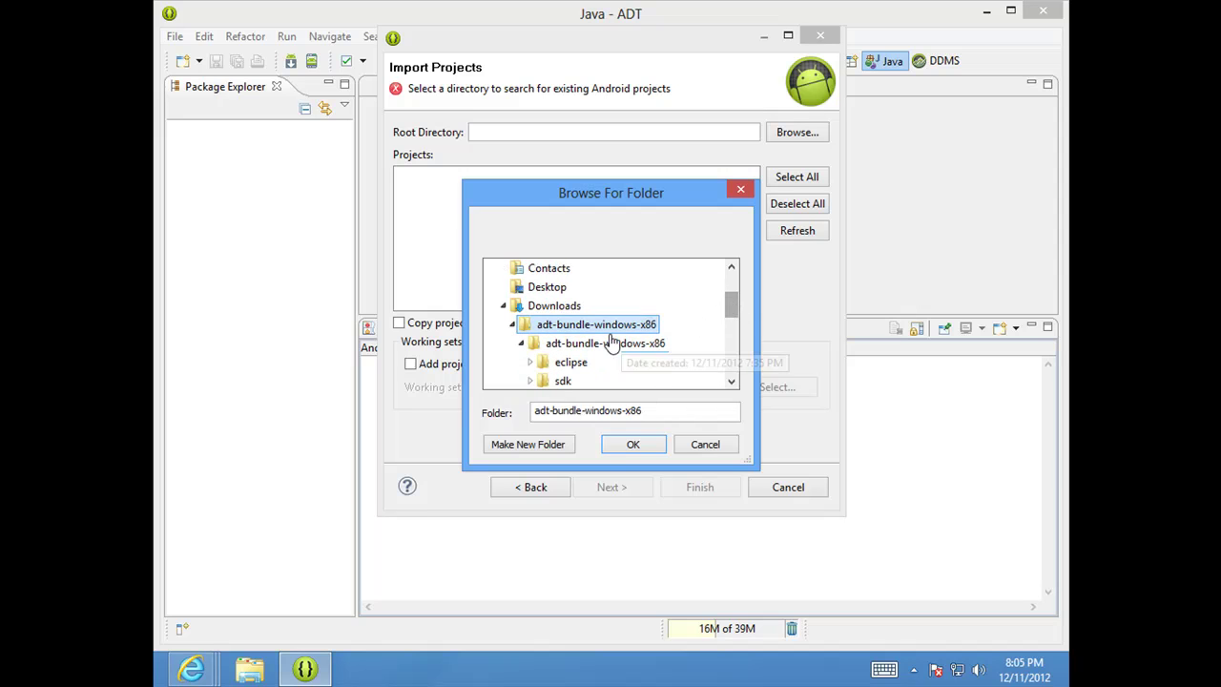
click(513, 325)
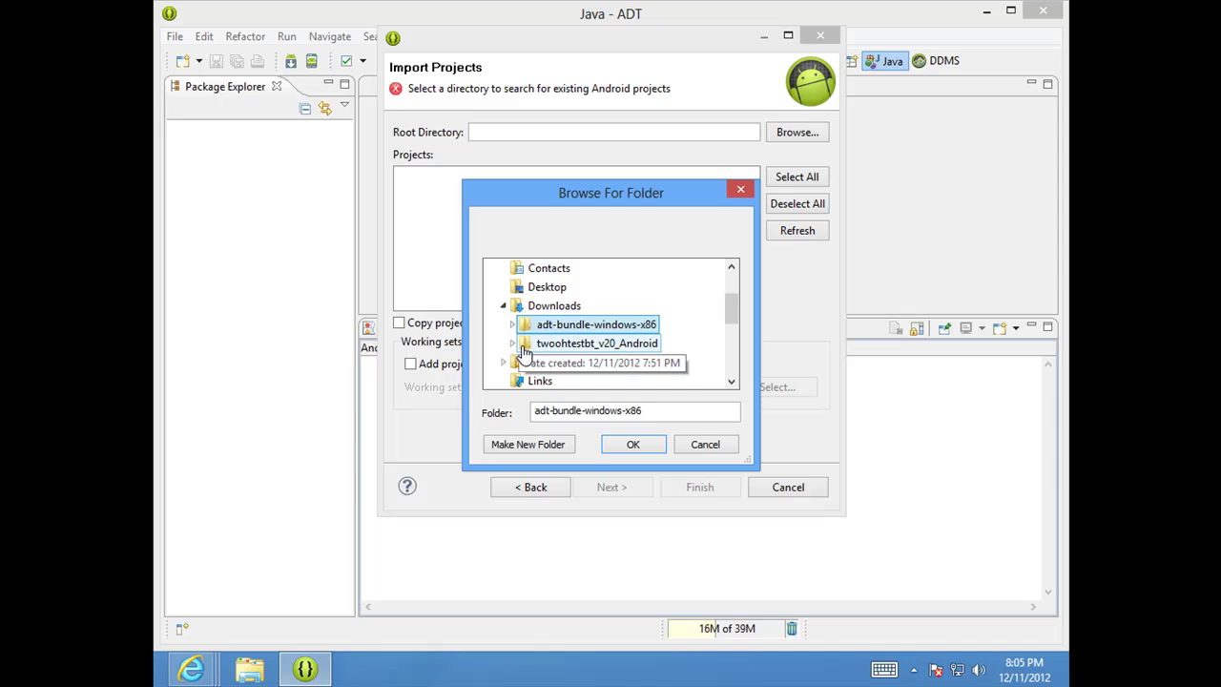
double_click(559, 346)
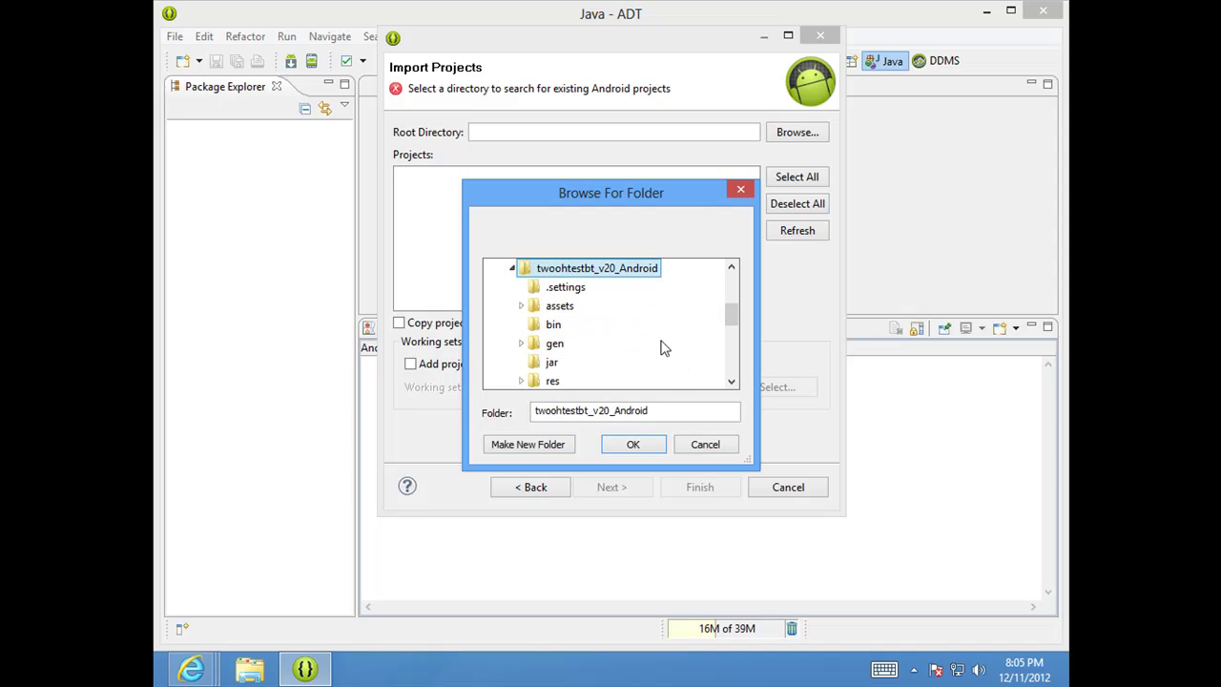
click(621, 447)
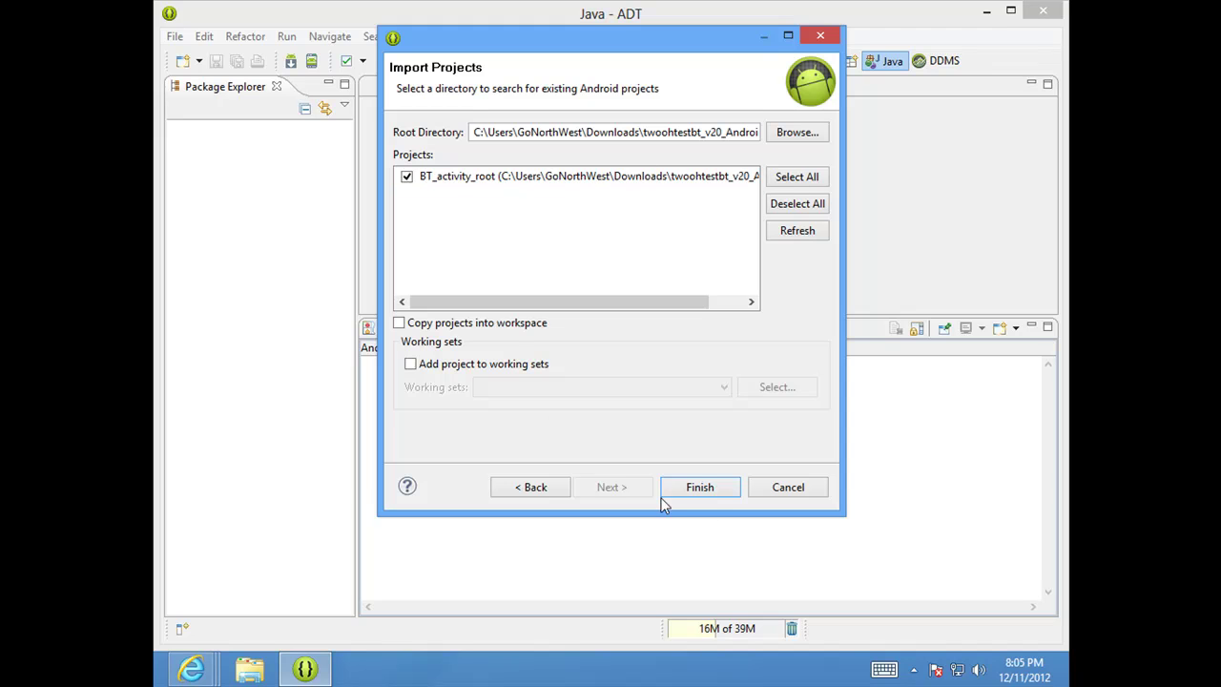
click(703, 486)
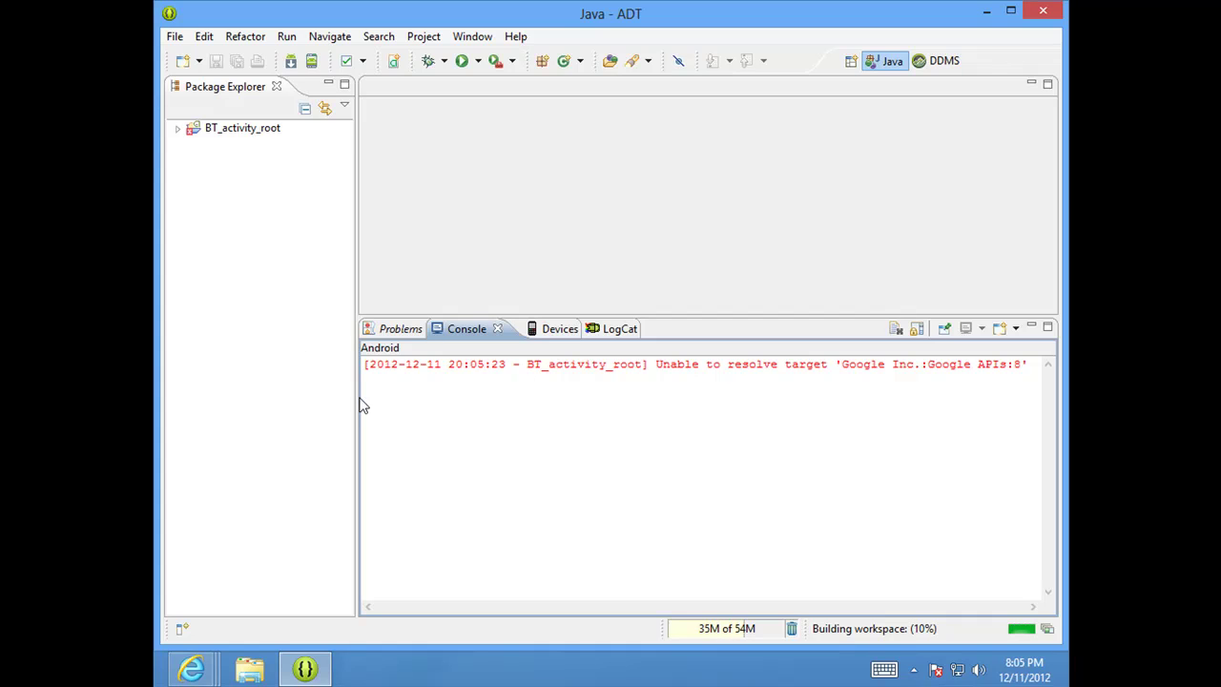
drag(352, 400, 312, 396)
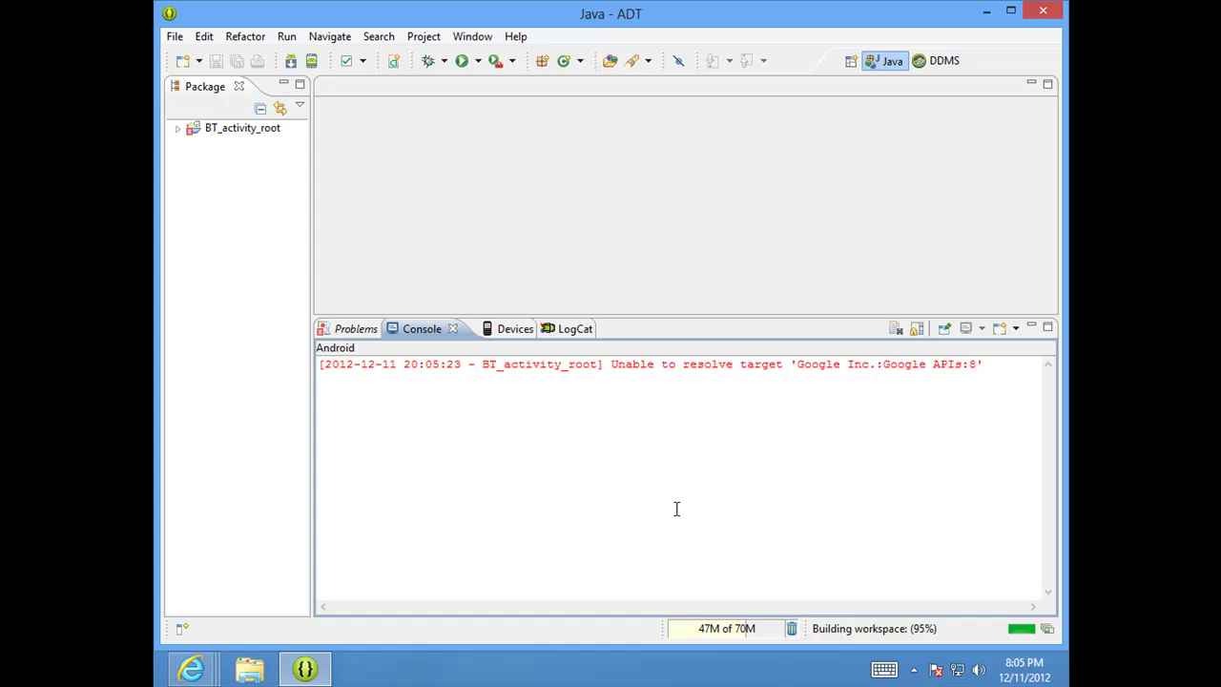
Check the Android project build target in the properties of BT_activity_root and close them without changes
click(235, 134)
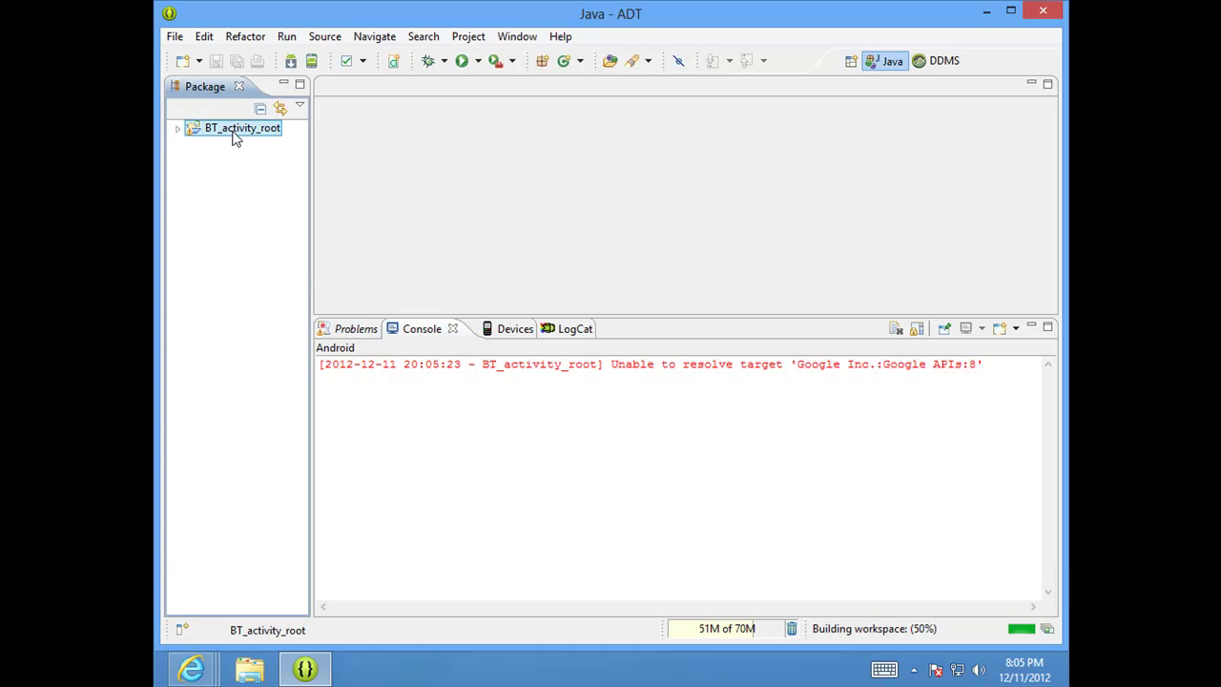
right_click(235, 138)
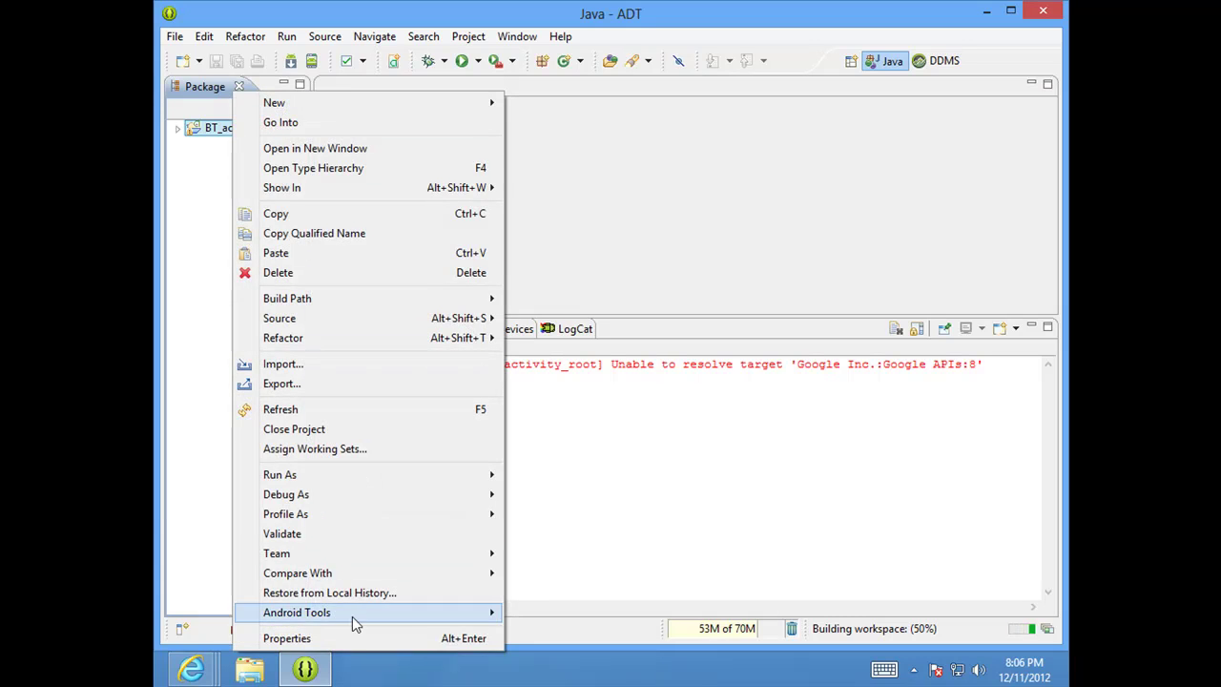
click(332, 638)
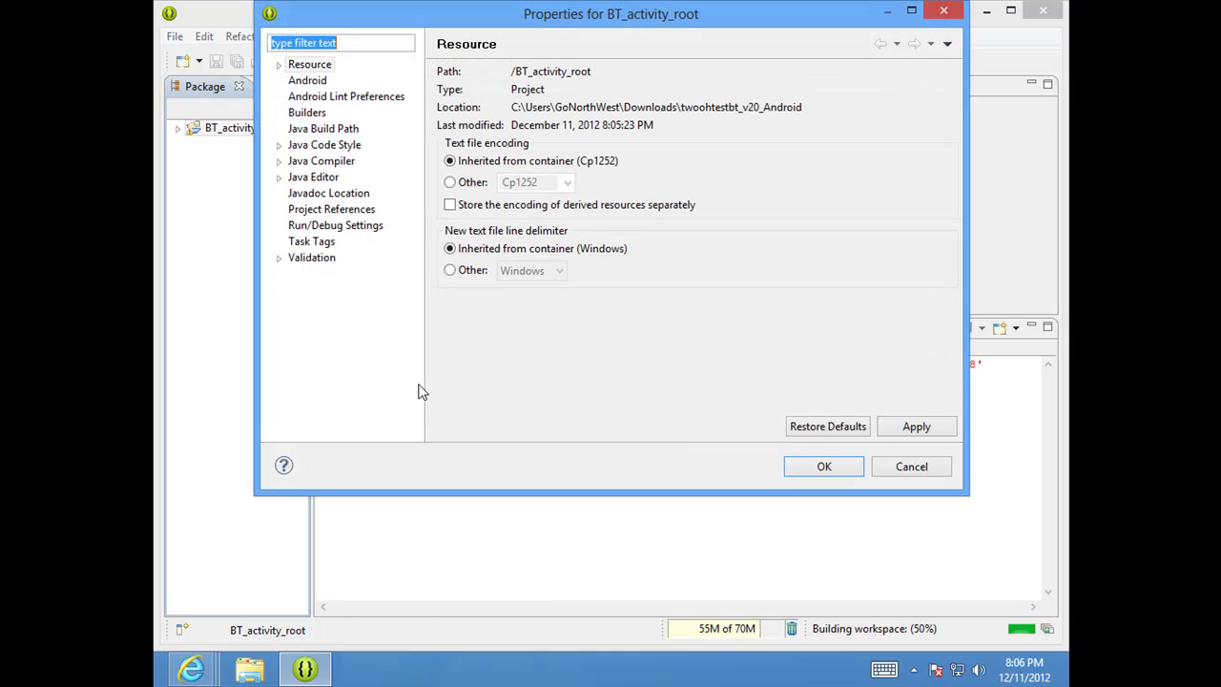
click(310, 80)
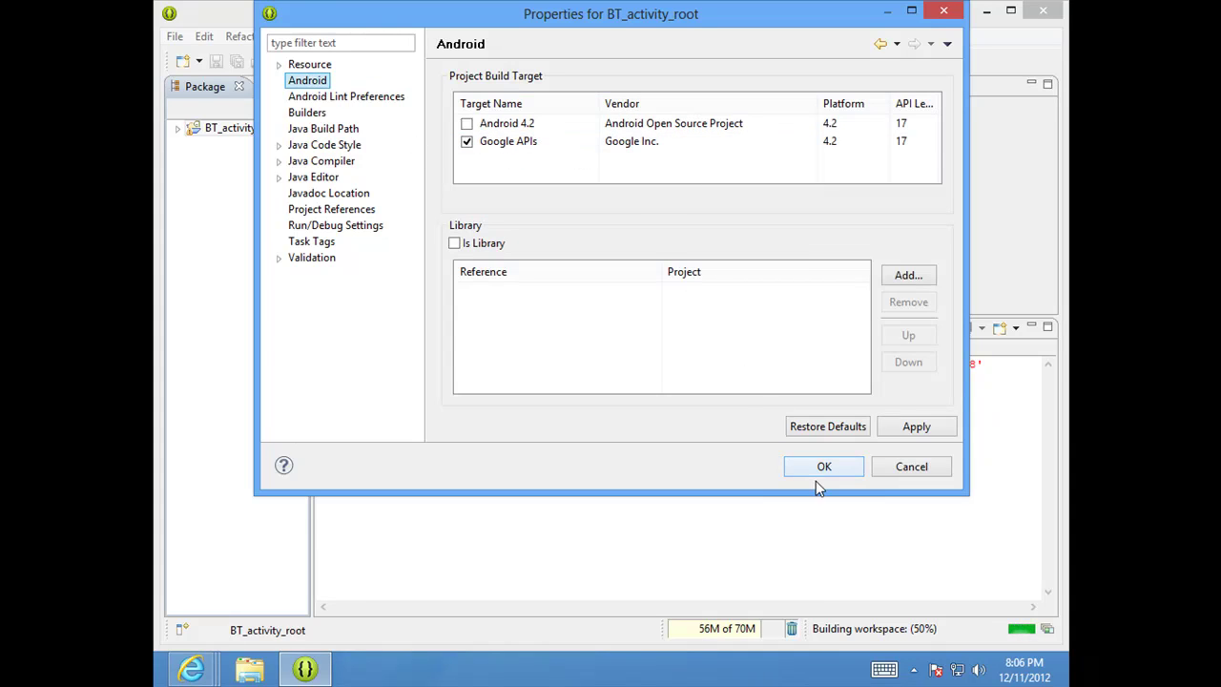
click(899, 468)
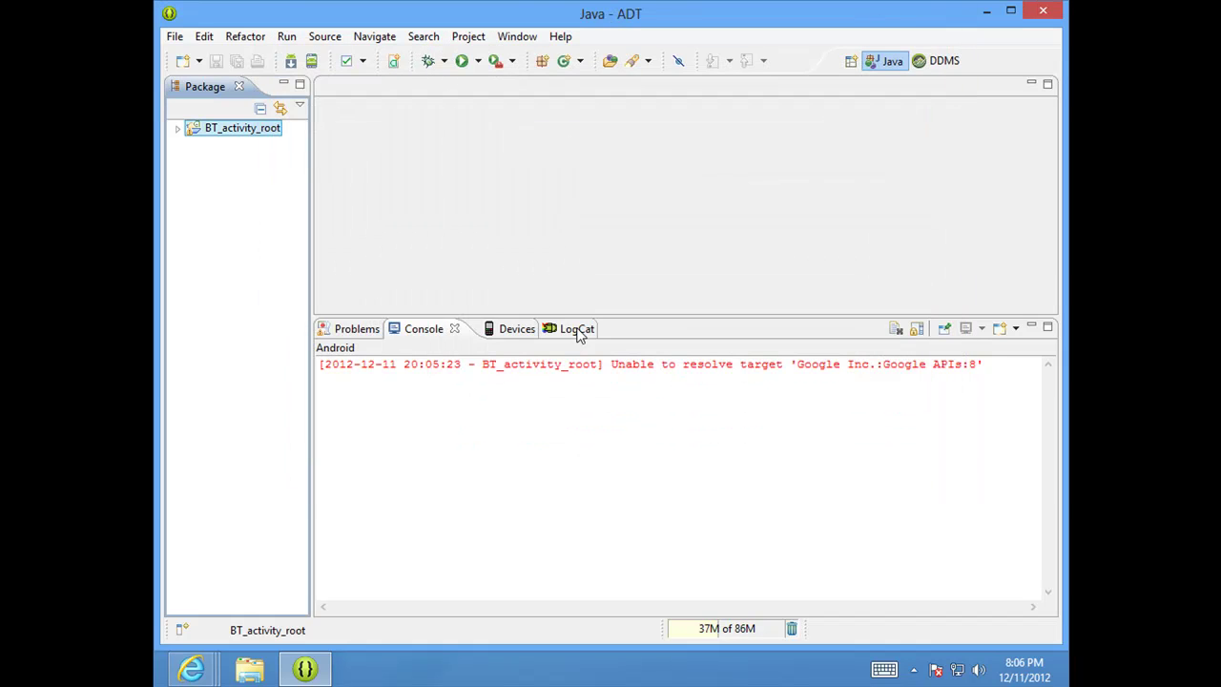
Examine the project's warnings in the Problems view, collapse the list and return to the Console
click(365, 330)
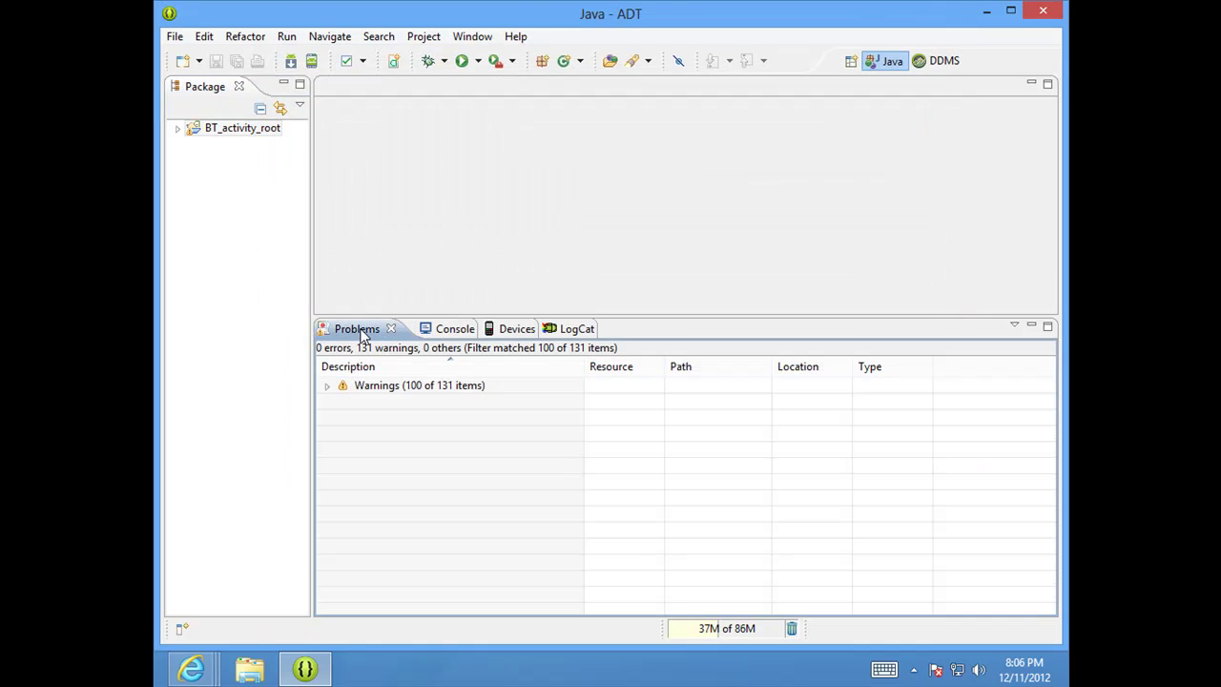
click(328, 386)
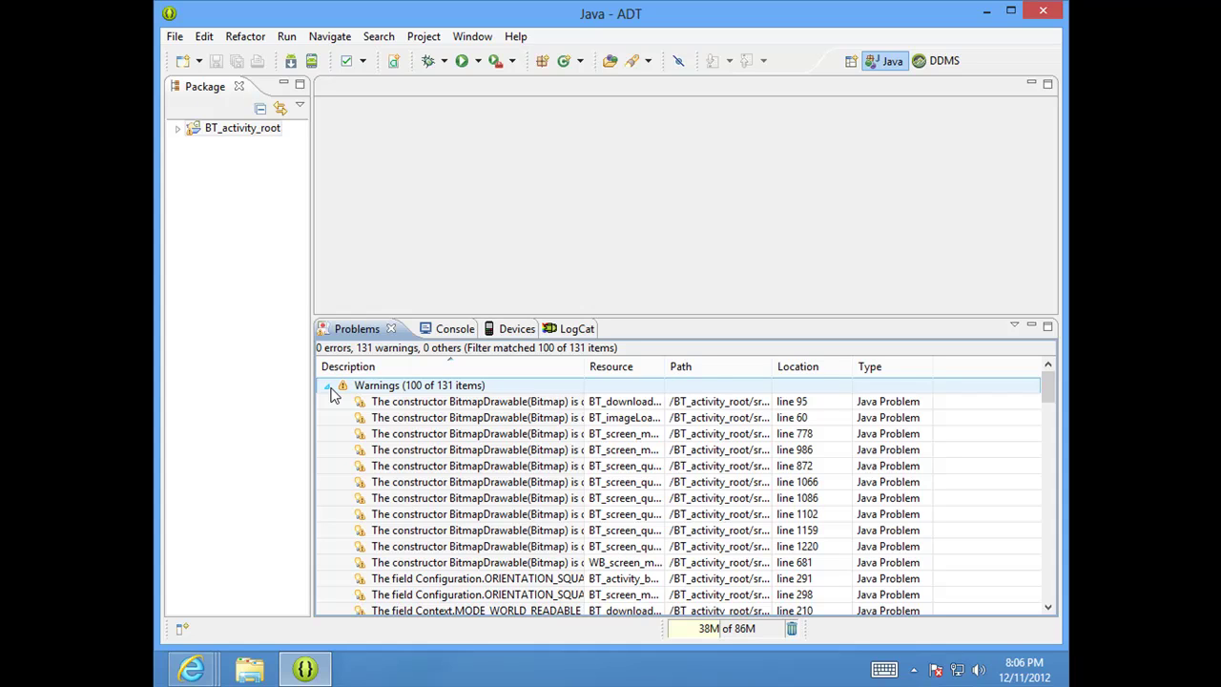
click(328, 386)
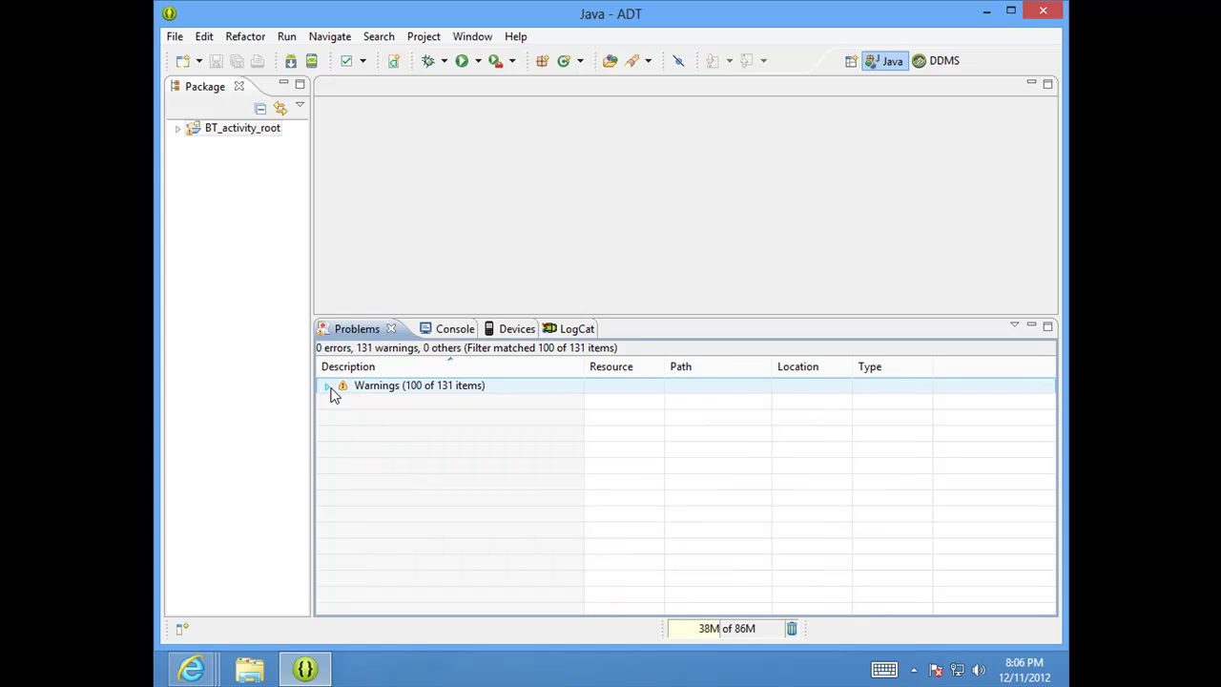
click(448, 329)
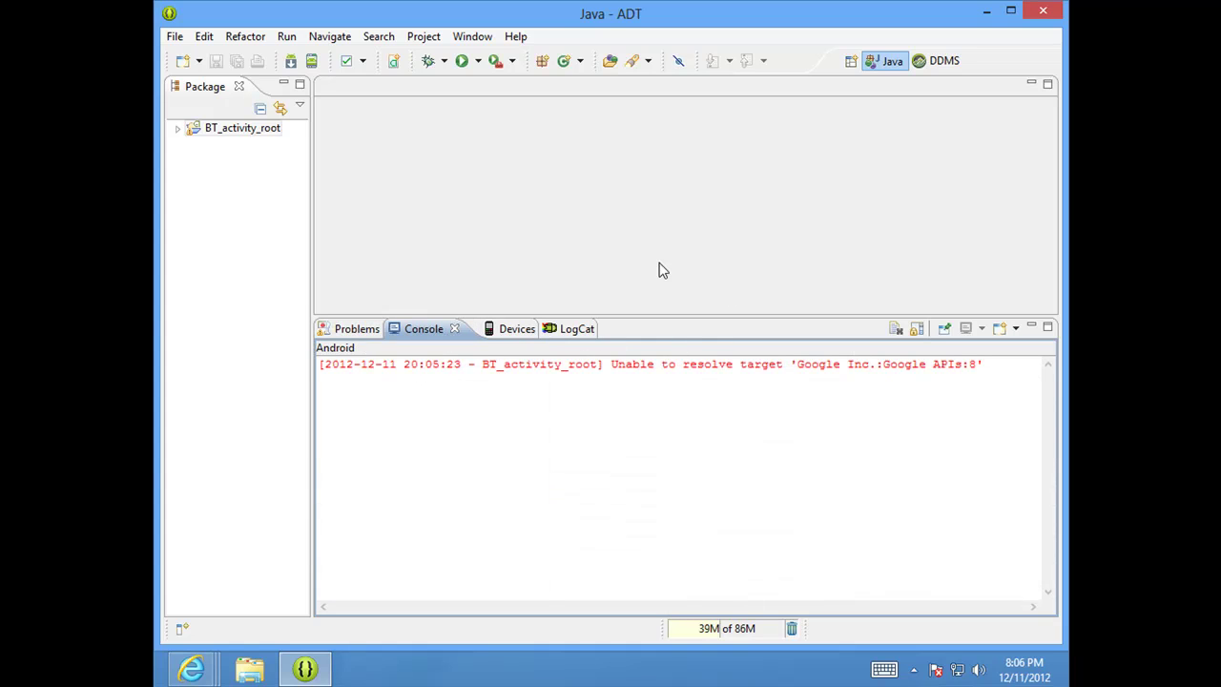
Rename the BT_activity_root project to TwoOhTest with Refactor, keeping references updated
click(252, 132)
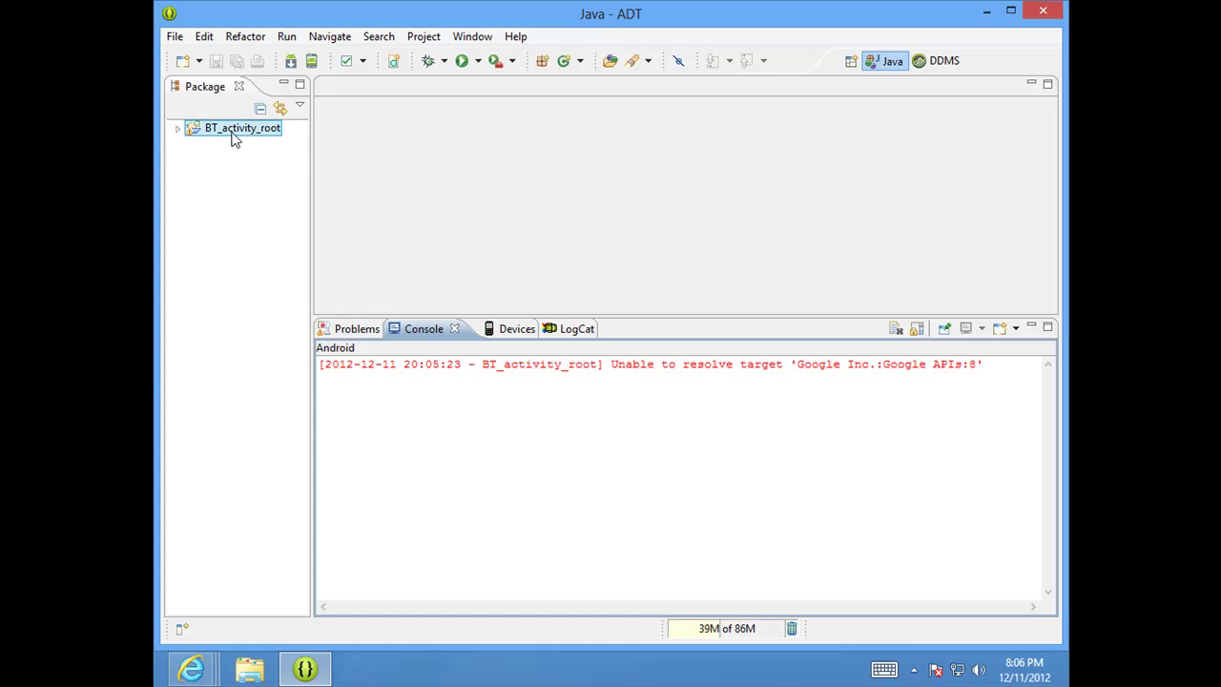
right_click(235, 139)
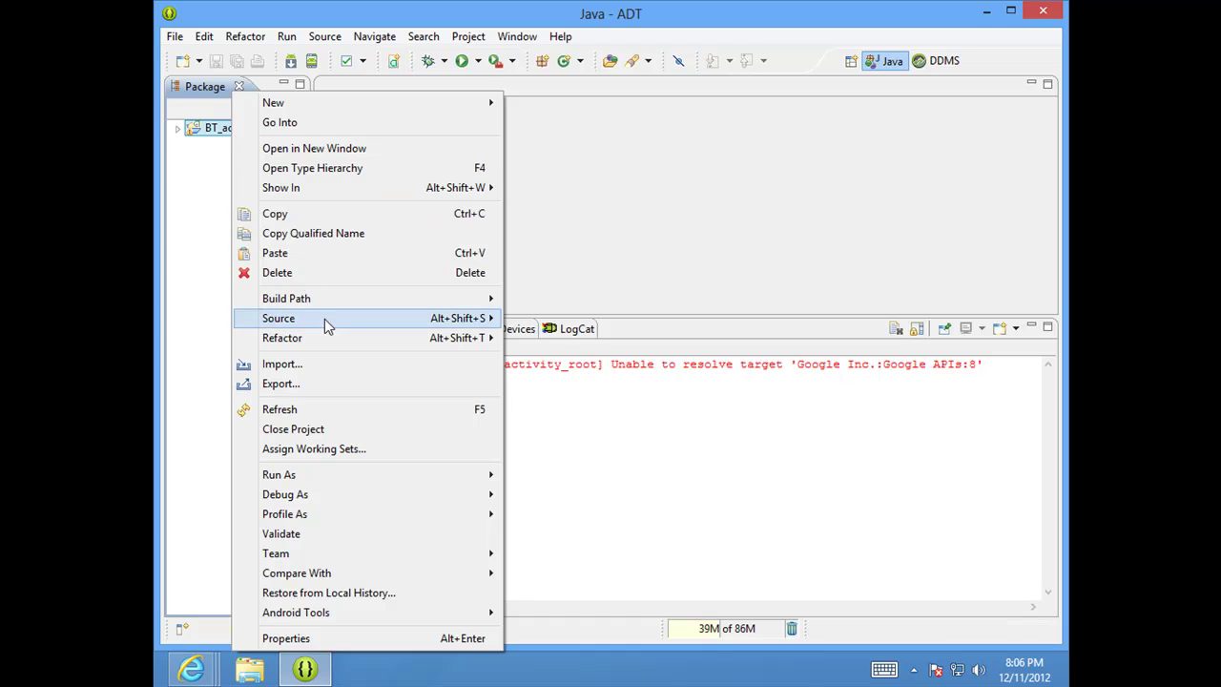
mouse_move(346, 338)
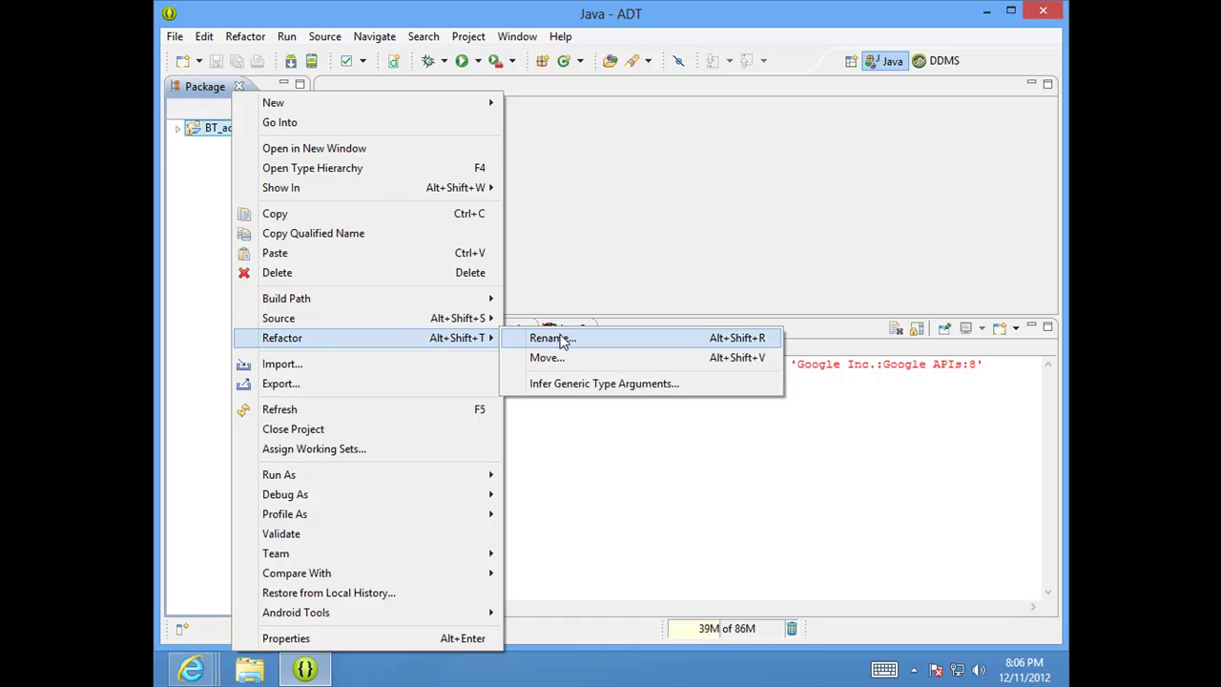
click(560, 339)
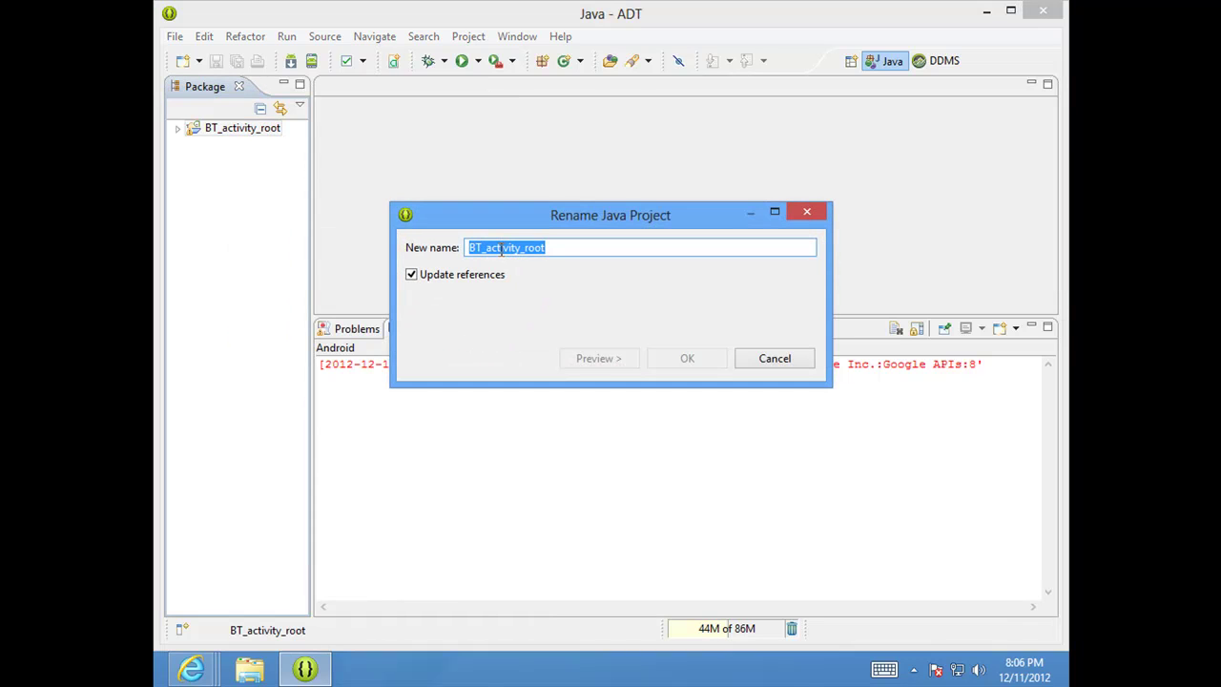
text(TwoOfTest)
click(670, 358)
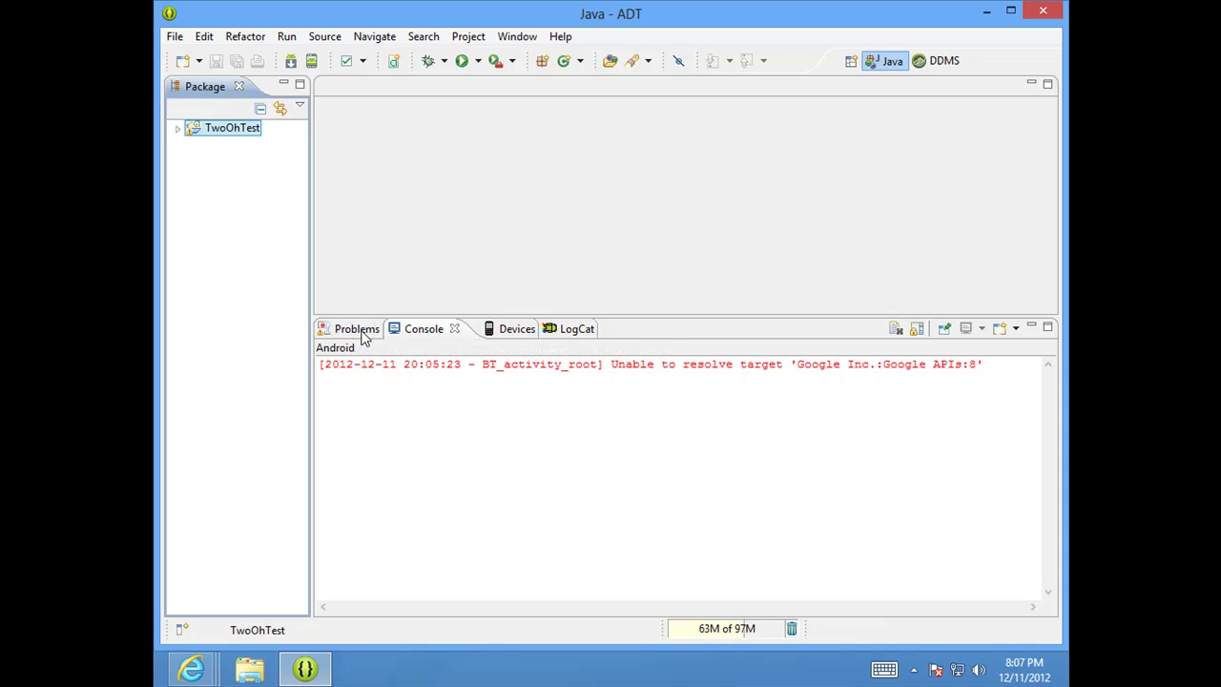
Review the Problems and Console output for the renamed project, ending on the Problems view
click(357, 329)
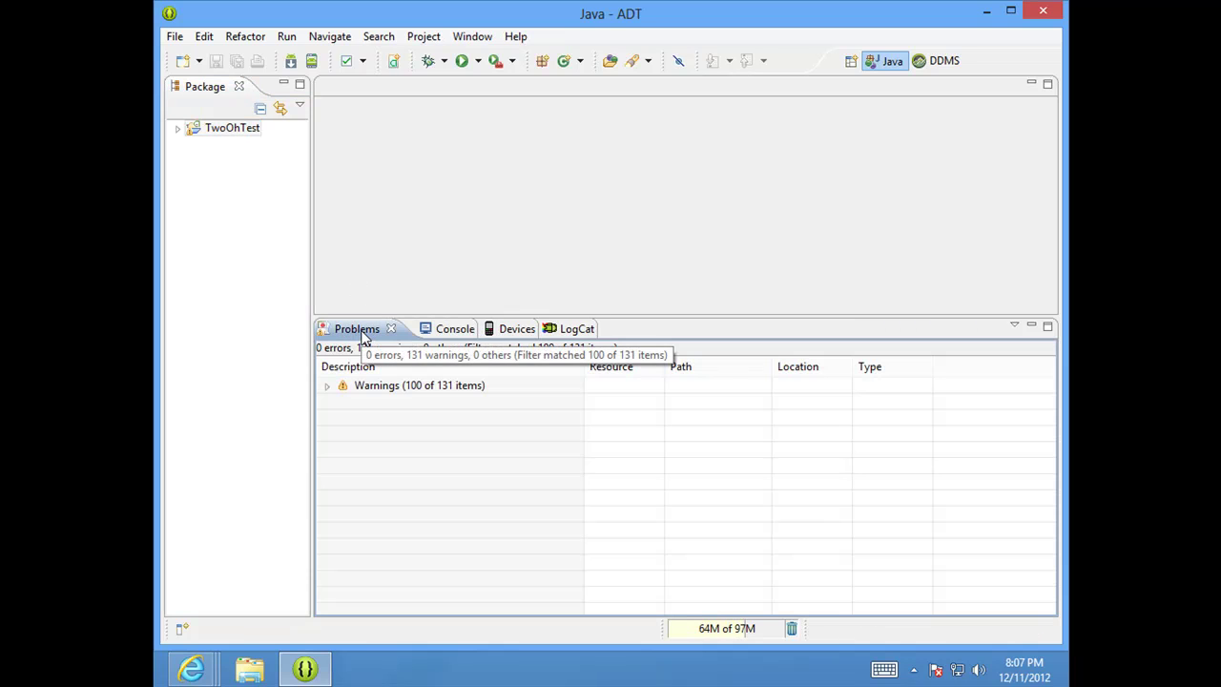
click(439, 329)
click(378, 328)
Look at the Run As options for the TwoOhTest project, including Android Application, without launching it
click(238, 134)
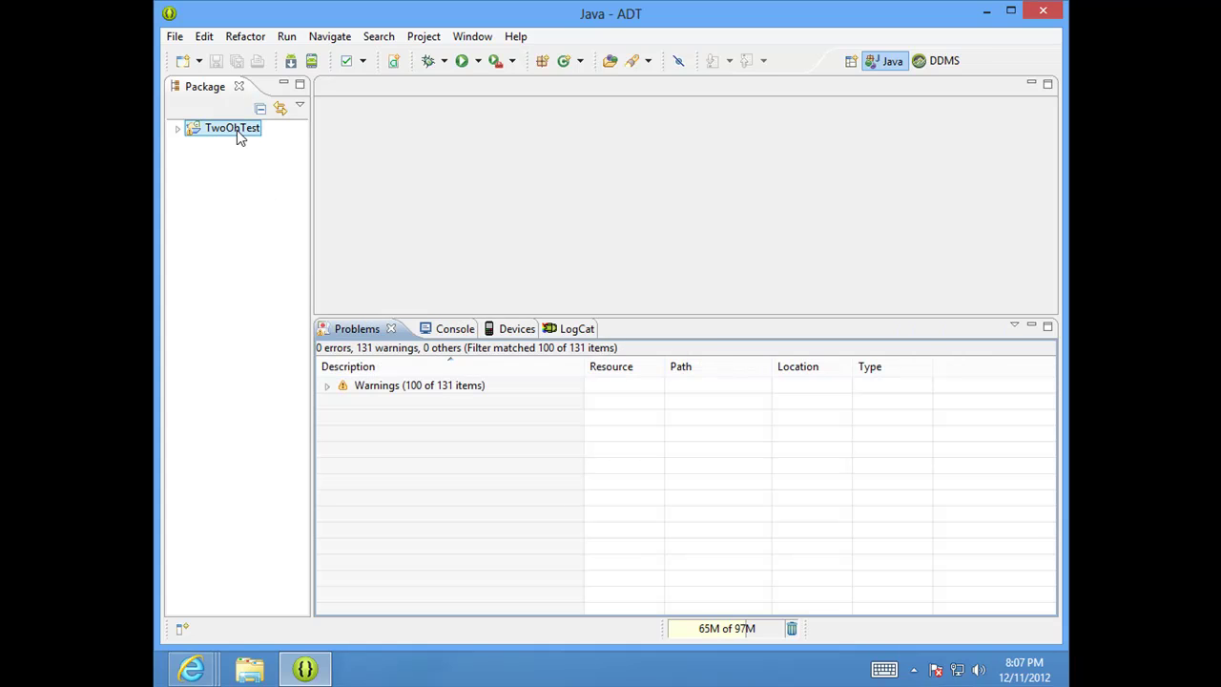
right_click(238, 133)
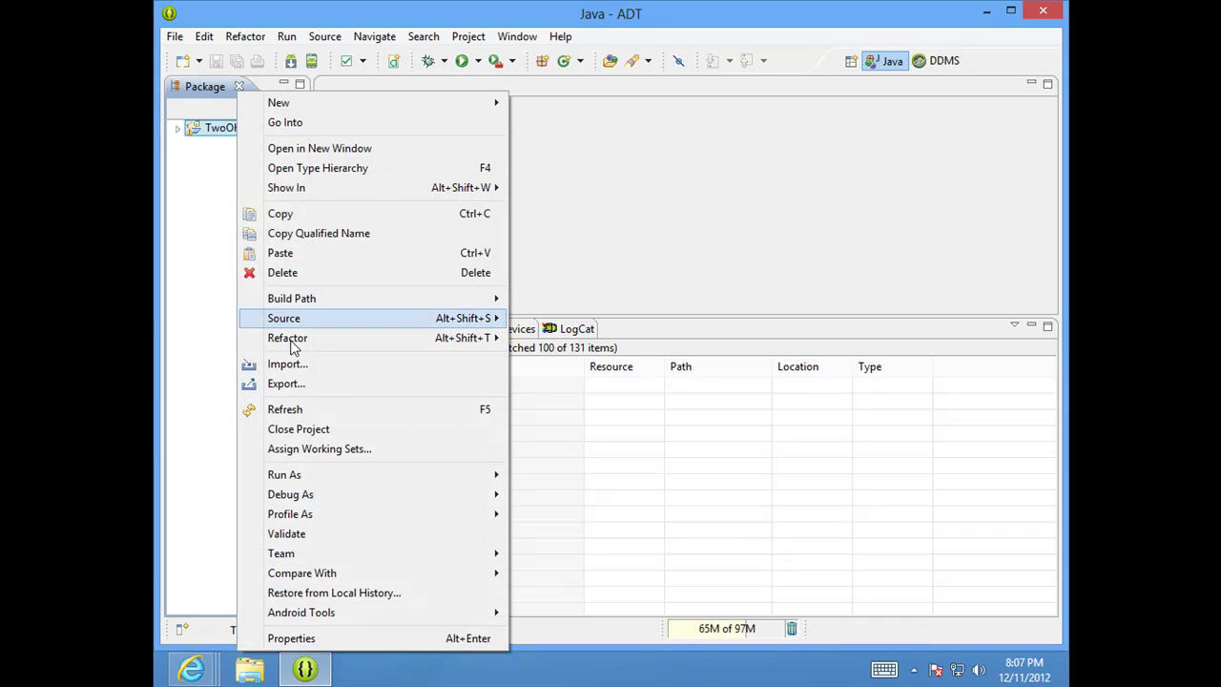
mouse_move(426, 472)
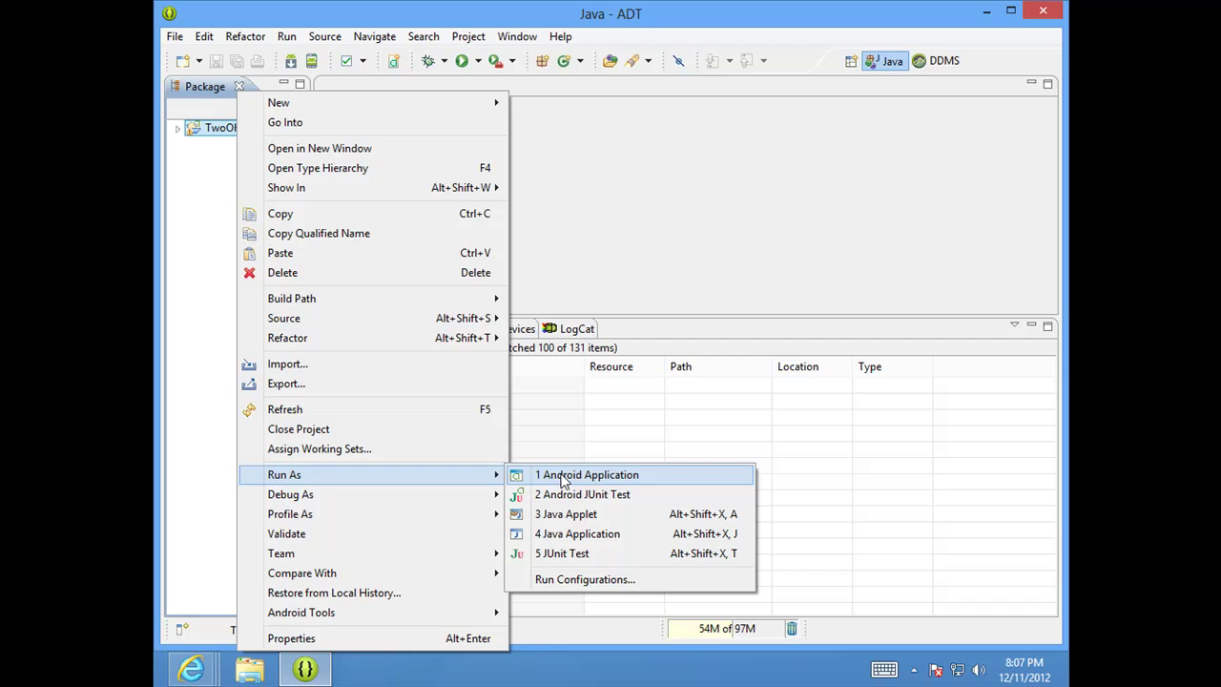
click(662, 295)
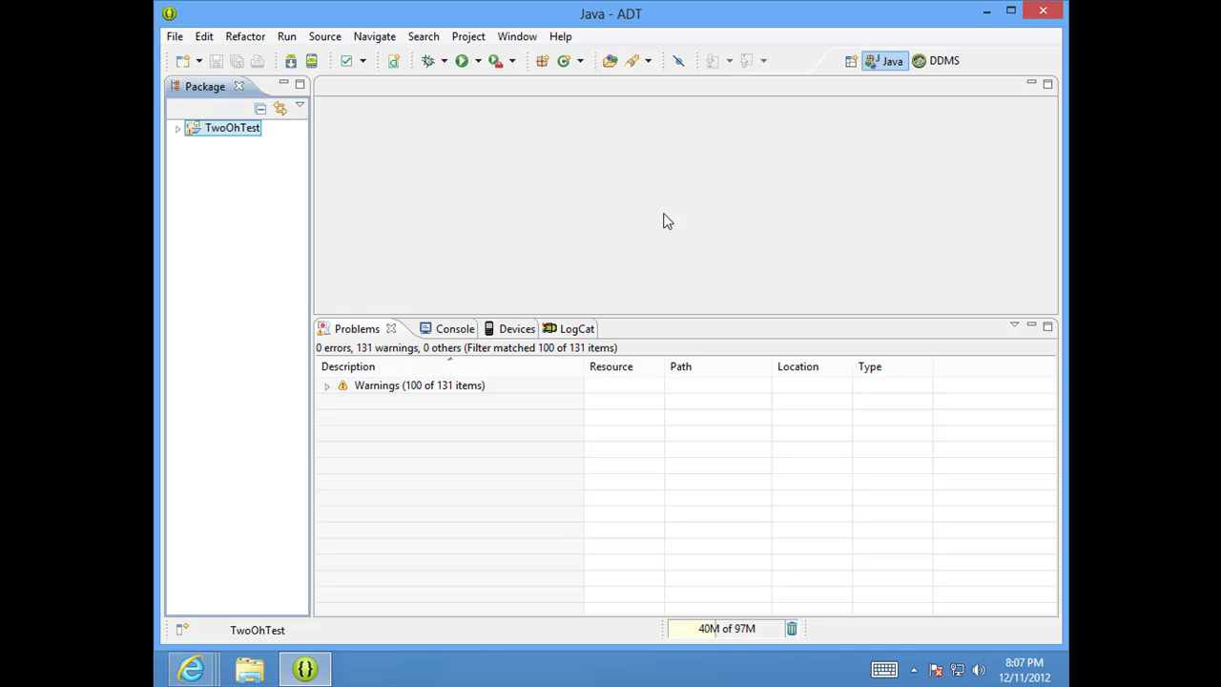
Minimize ADT, browse in File Explorer to the jdk1.6.0_31 folder under Program Files\Java and copy its full path
click(987, 13)
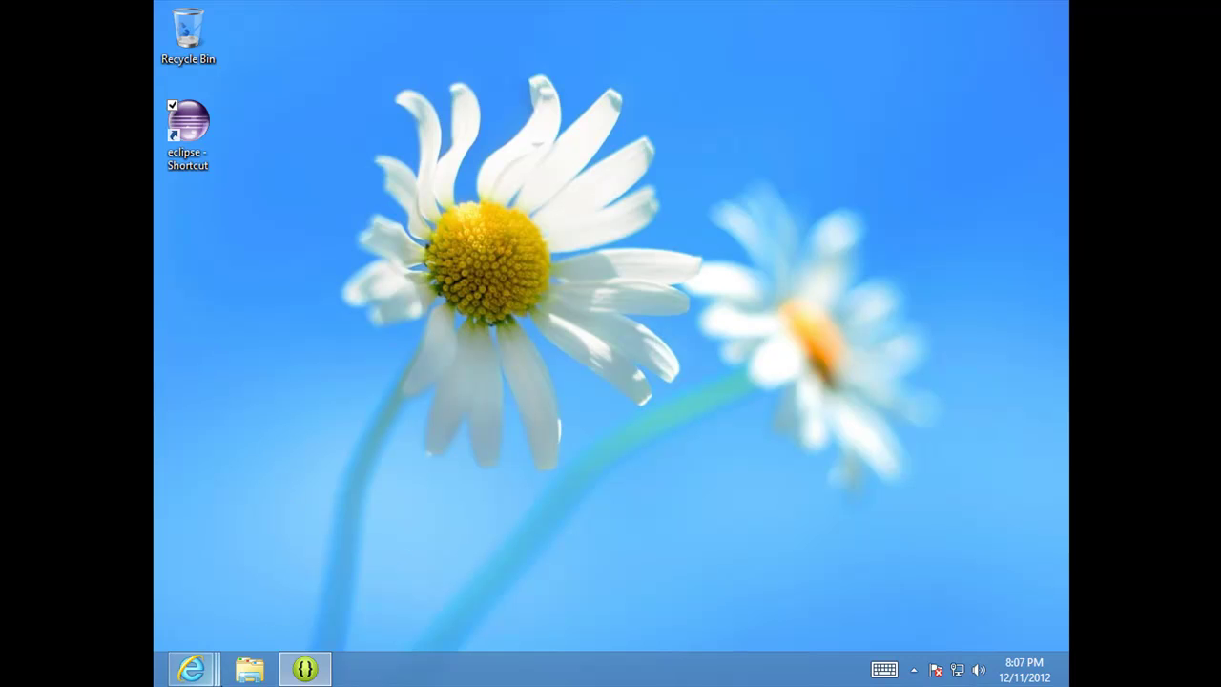
key(super+e)
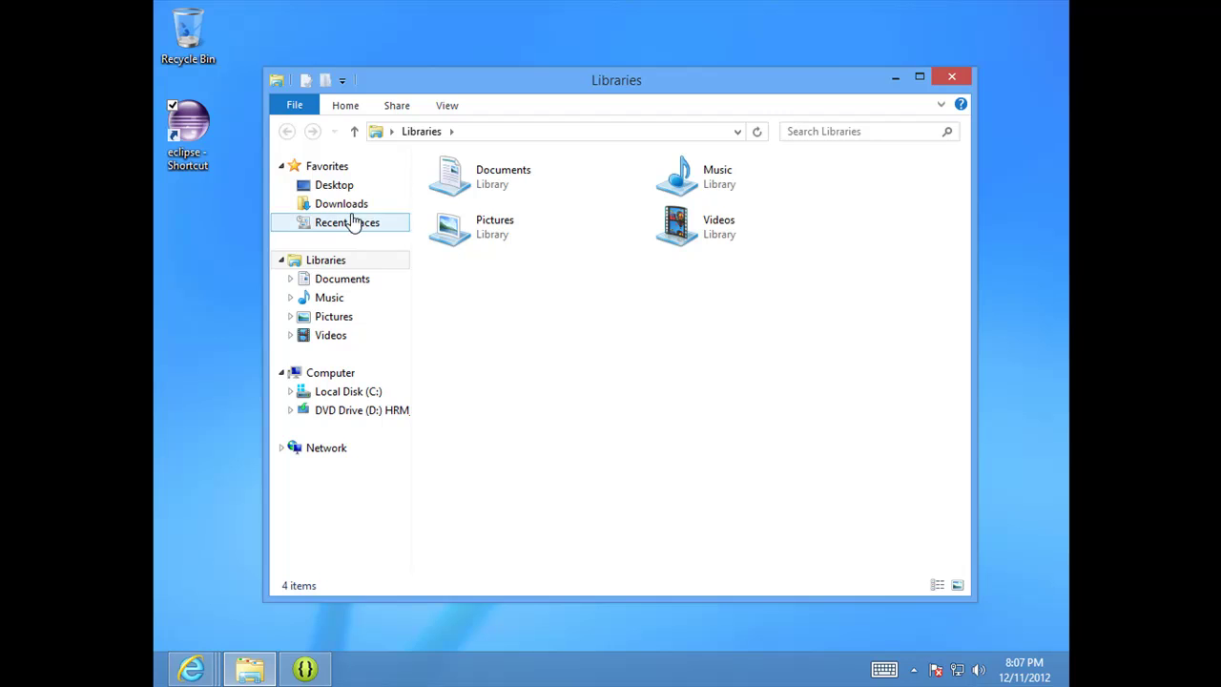
click(288, 393)
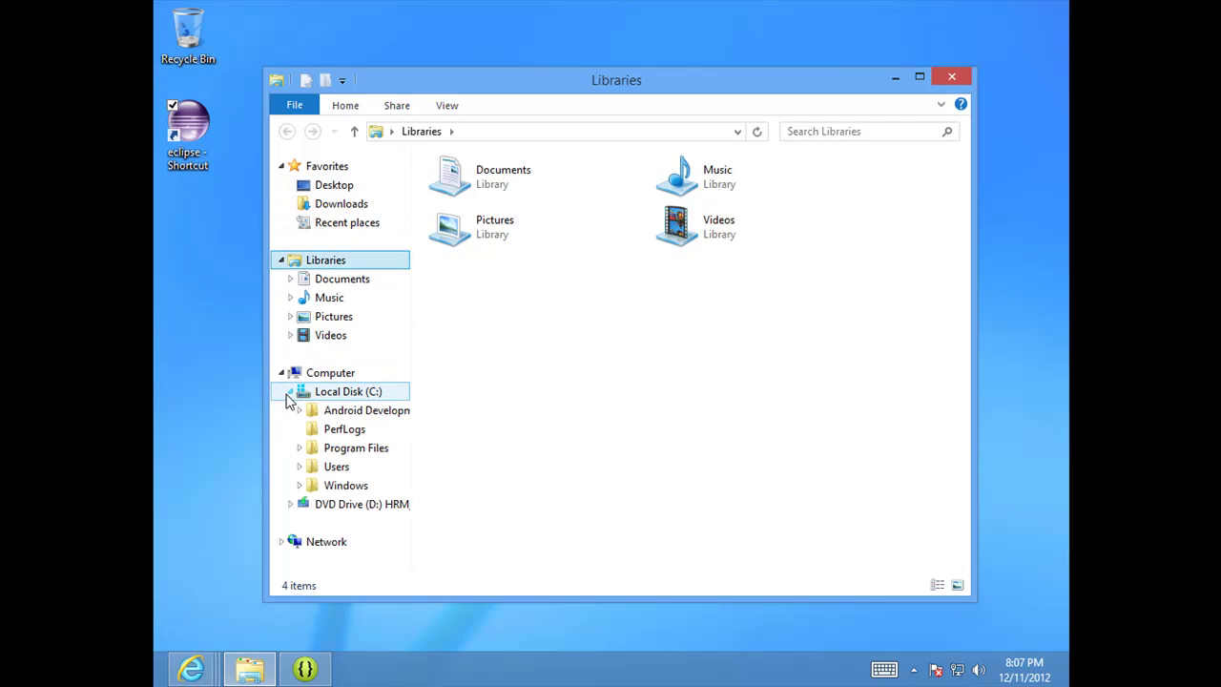
click(300, 448)
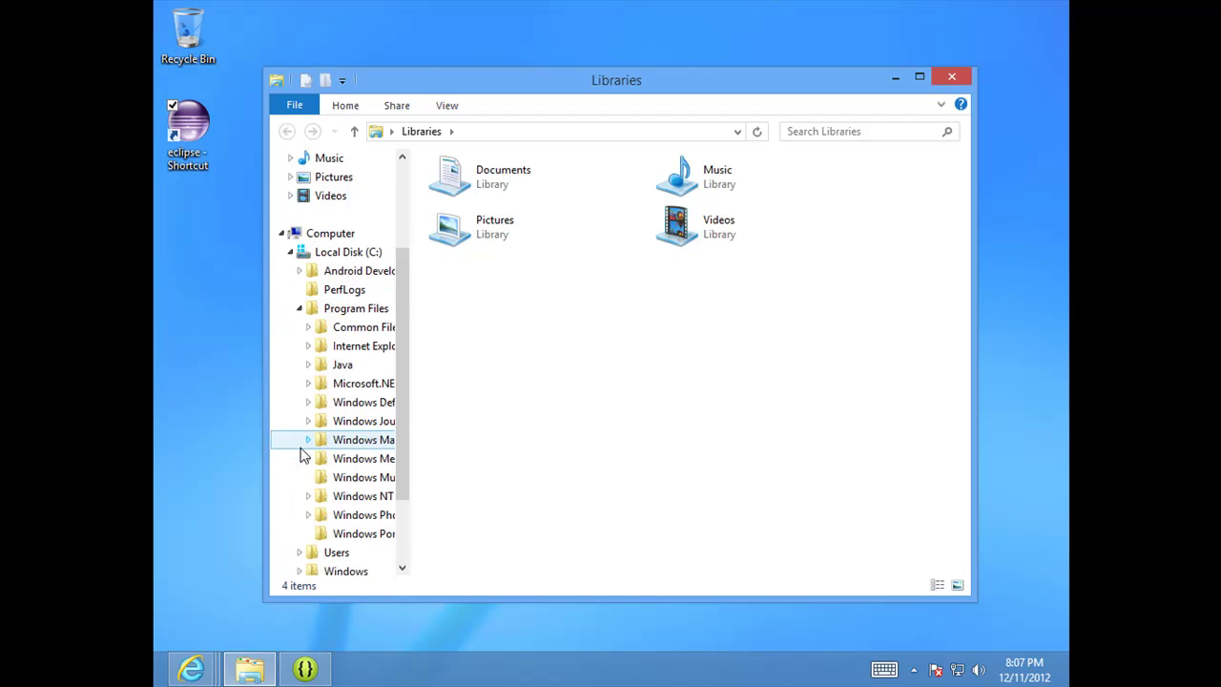
click(308, 364)
click(349, 387)
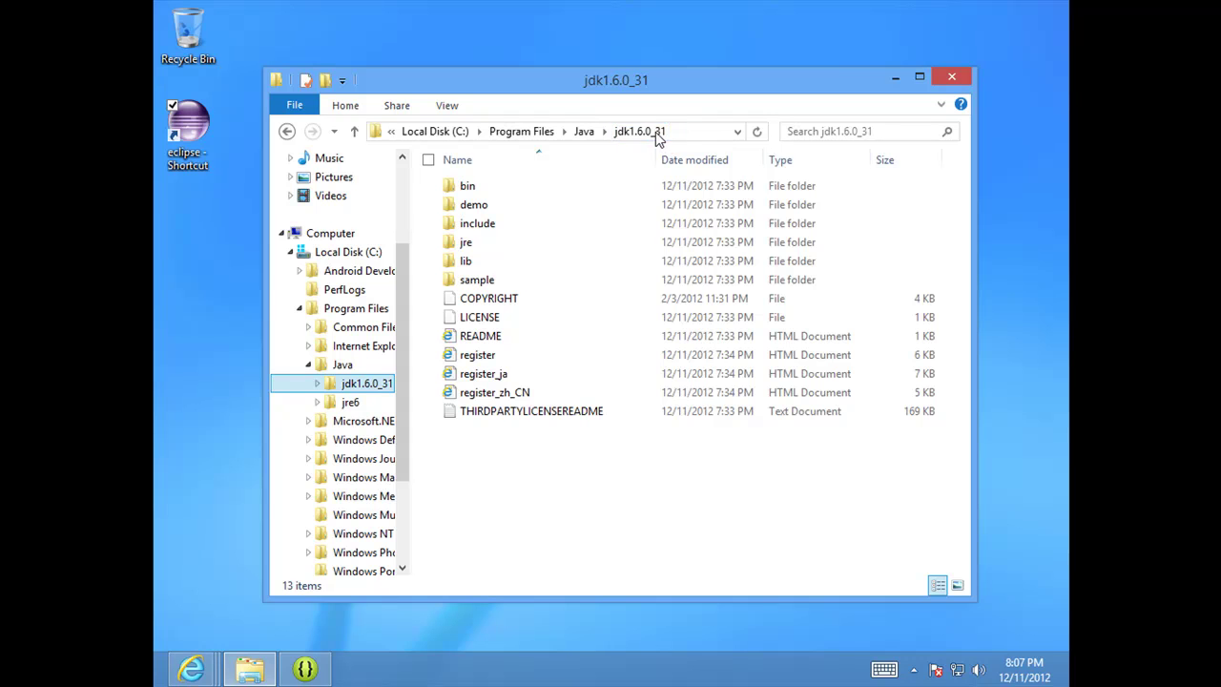
click(707, 132)
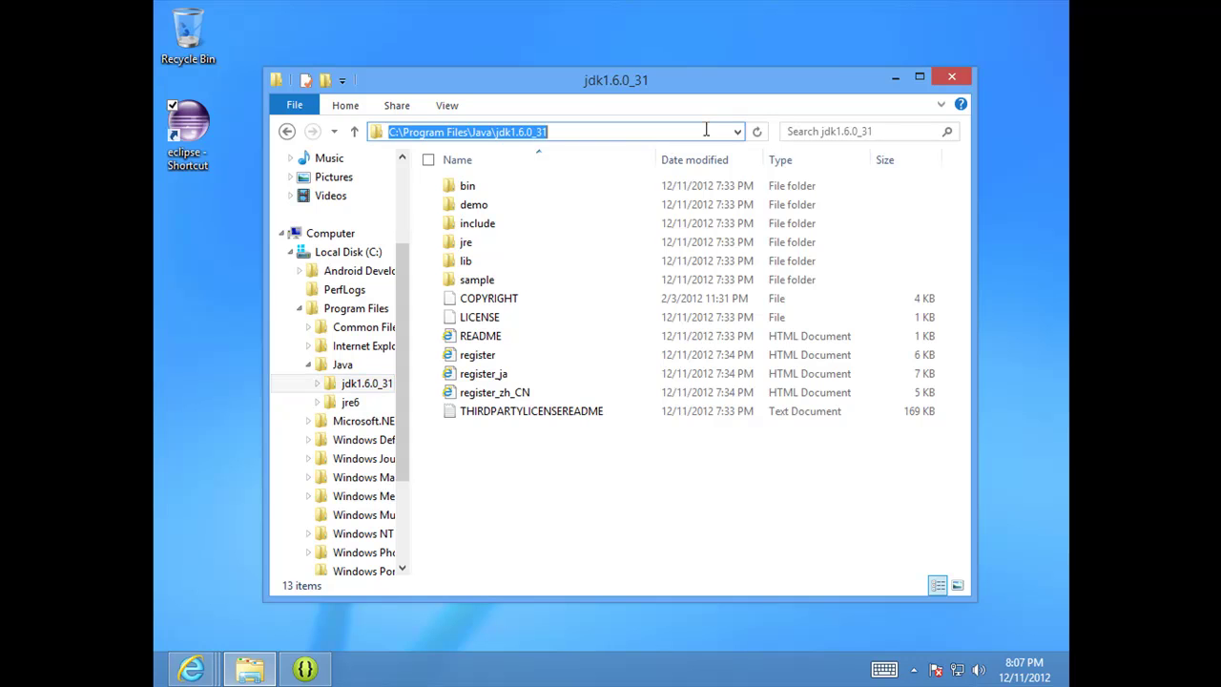
right_click(439, 132)
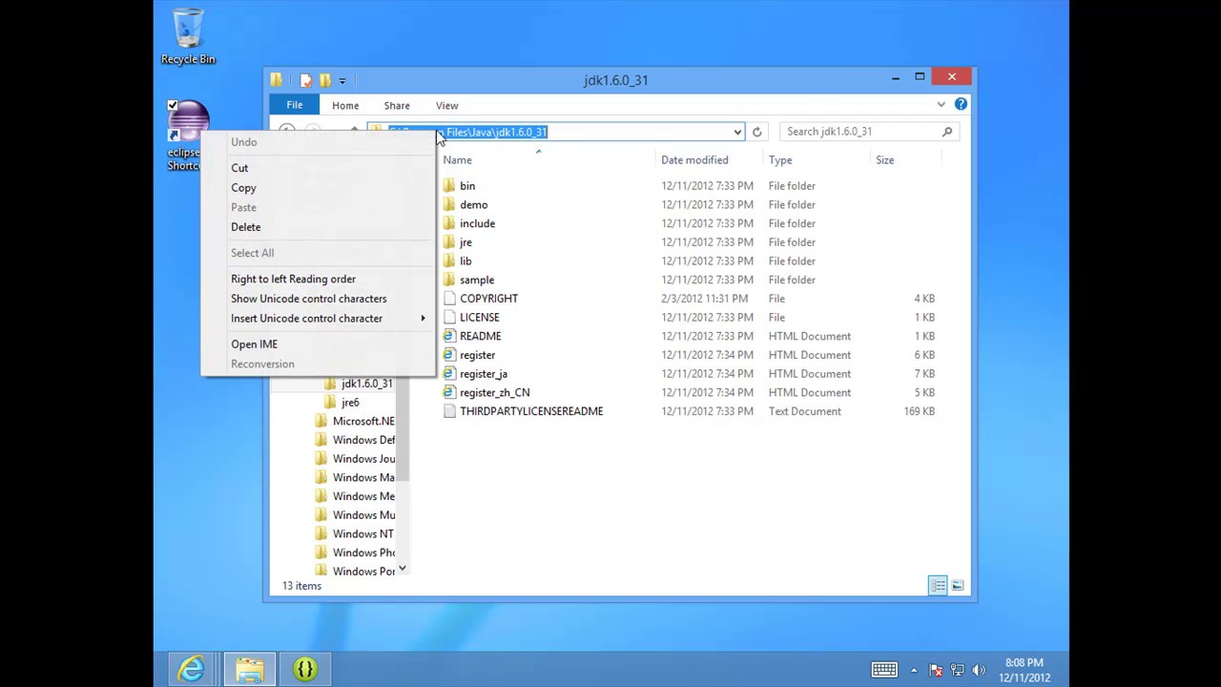
click(399, 200)
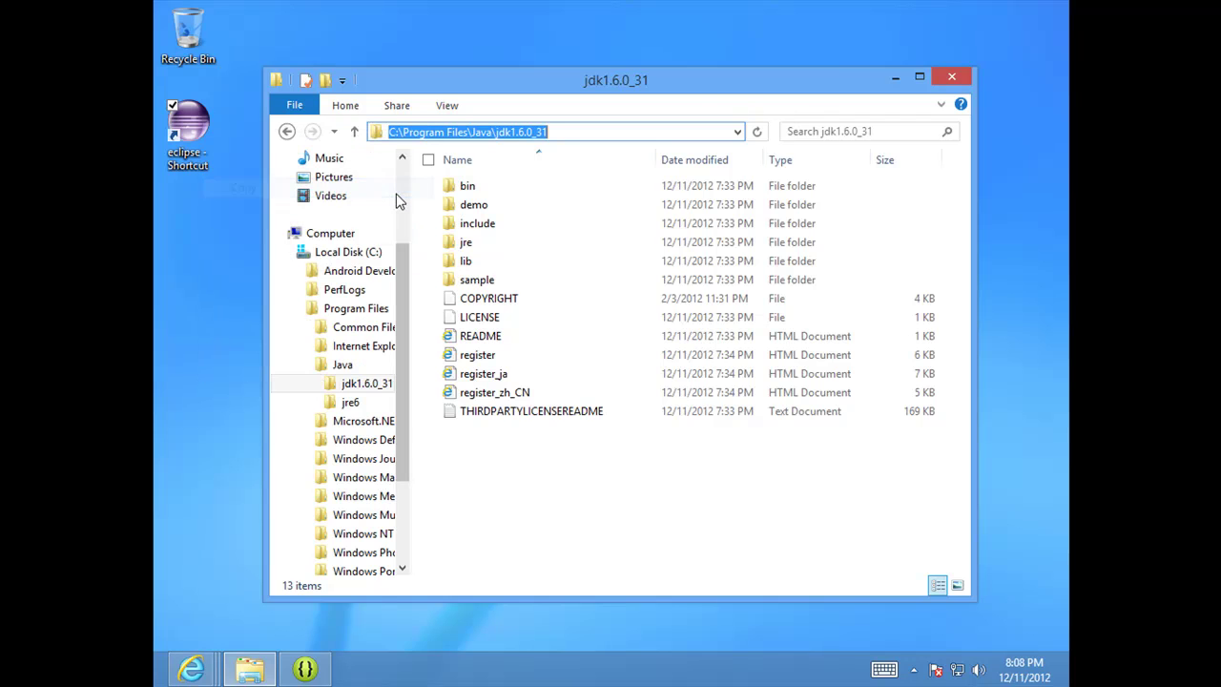
Open the Environment Variables settings through the computer's properties and advanced system settings
right_click(325, 237)
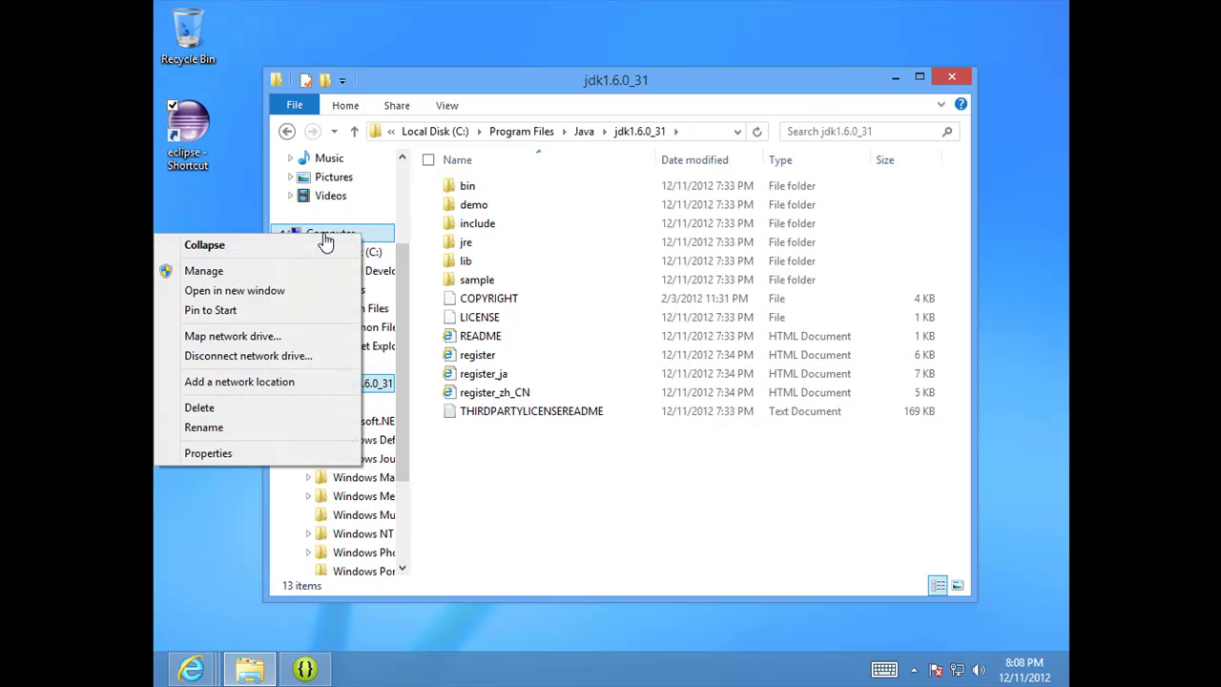
click(248, 452)
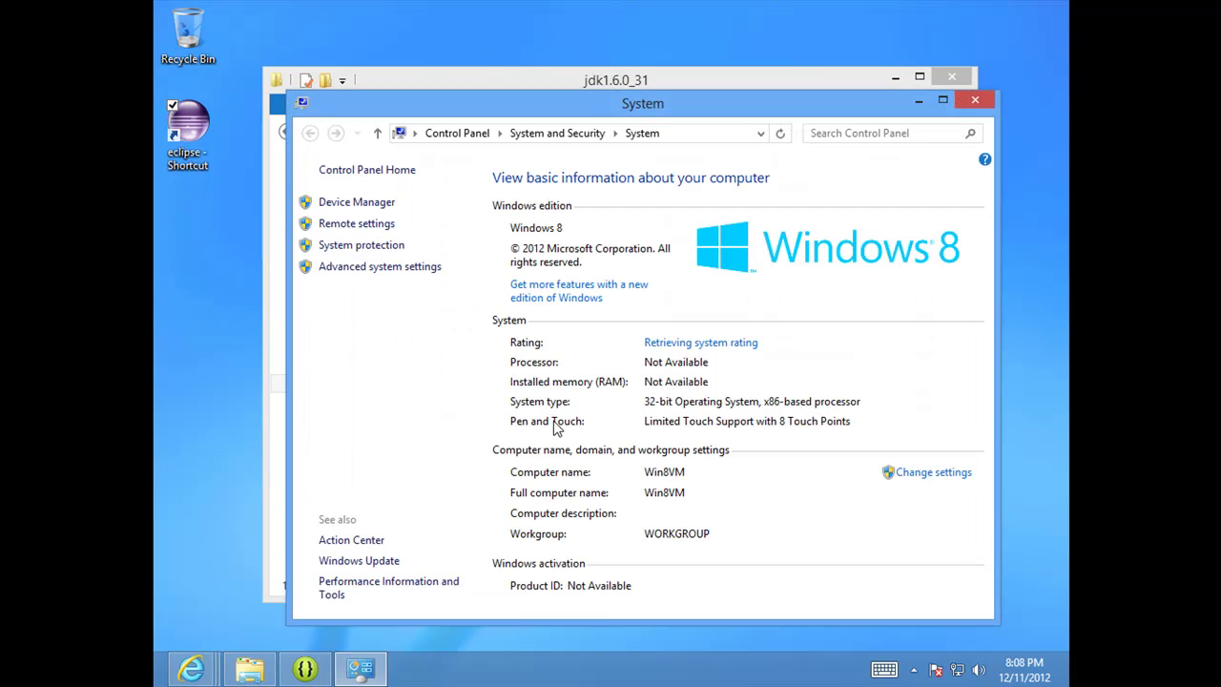
click(371, 270)
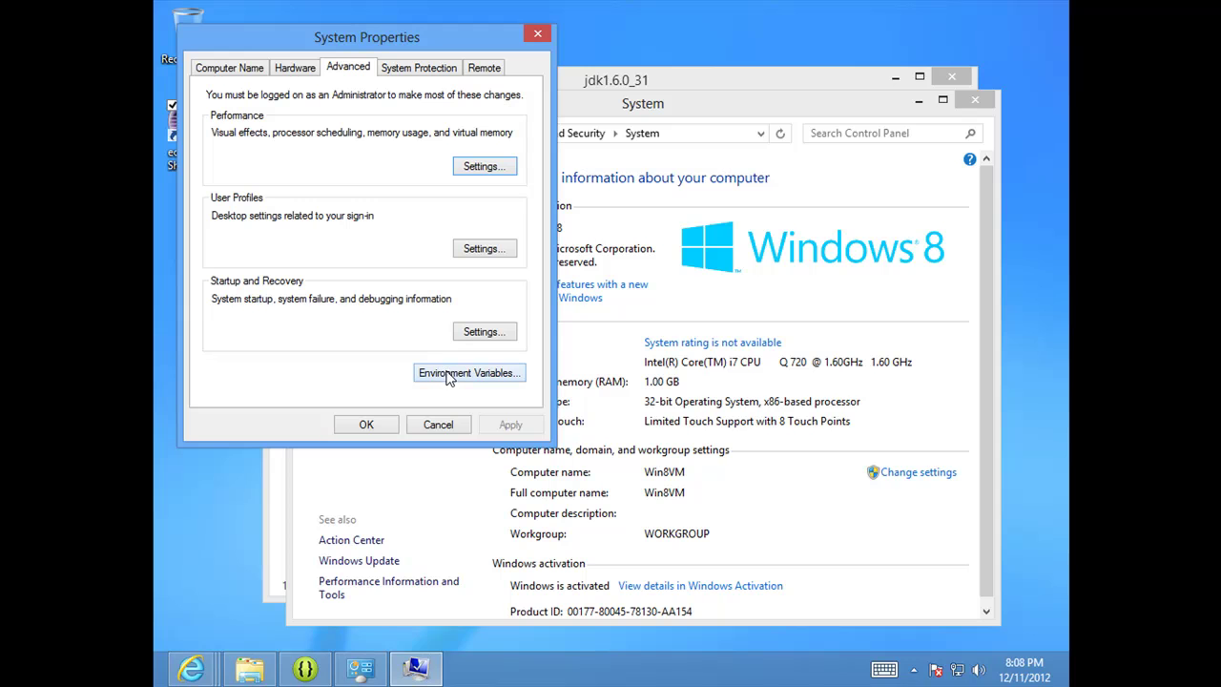
click(450, 374)
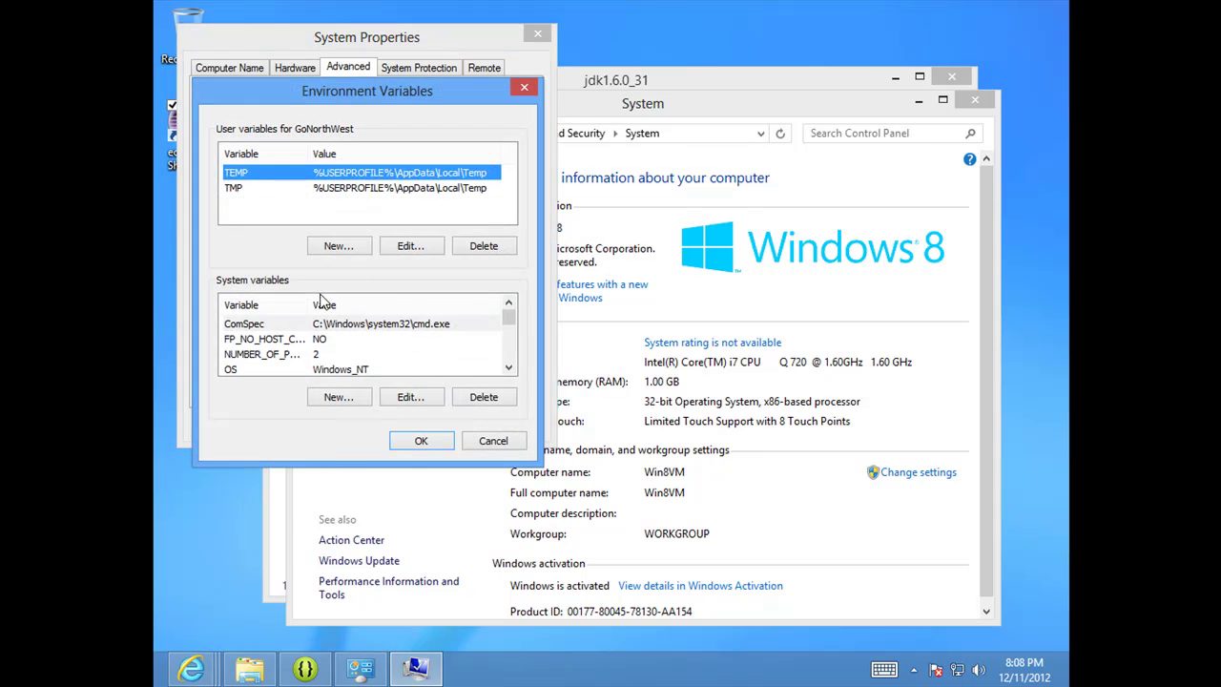
Append a semicolon and the copied path C:\Program Files\Java\jdk1.6.0_31 to the Path system variable
click(509, 368)
click(510, 368)
click(509, 368)
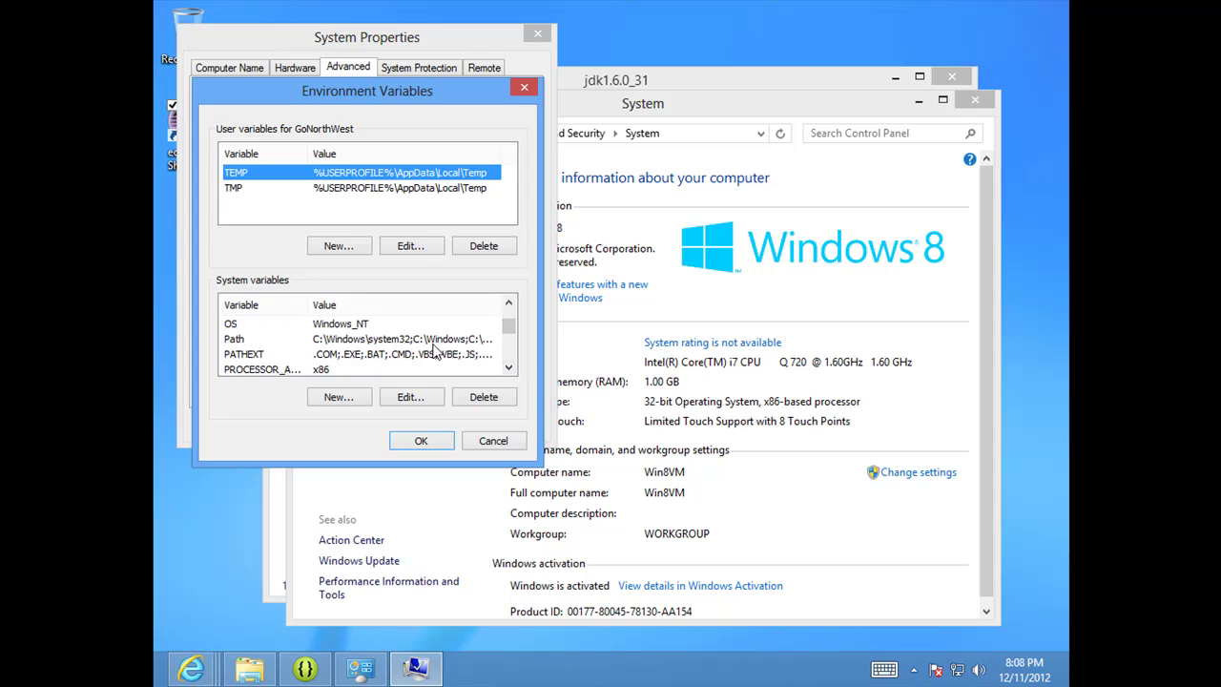
click(432, 340)
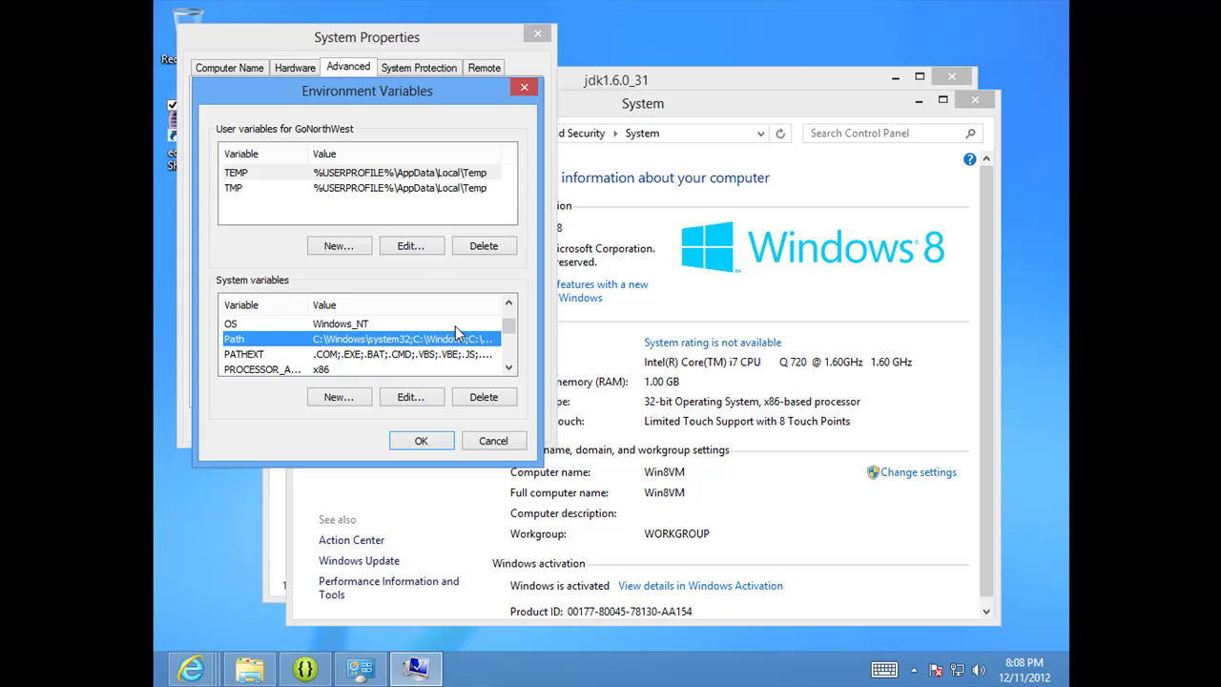
click(410, 397)
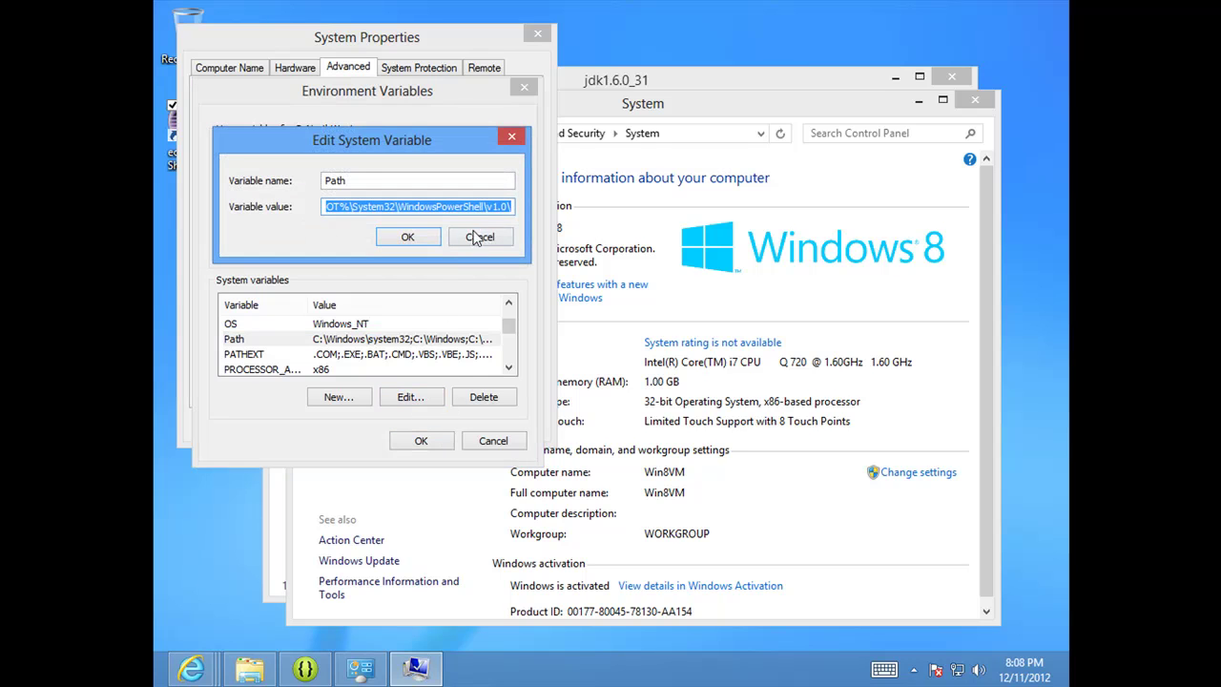
click(511, 209)
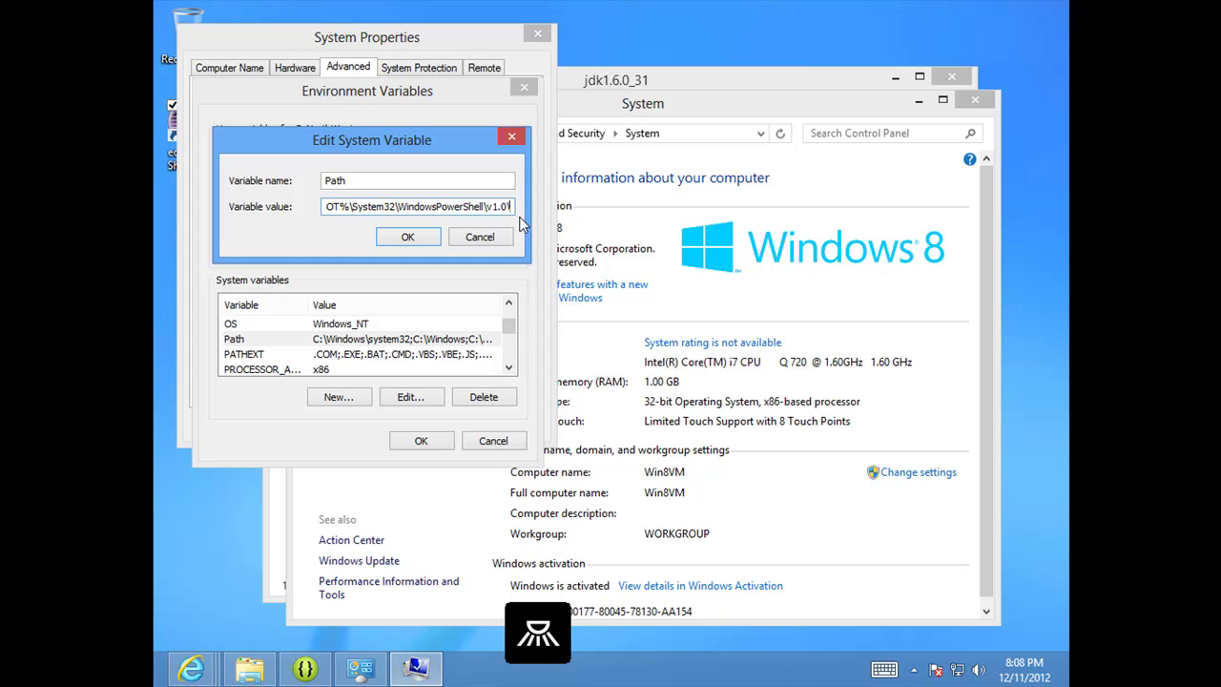
text(;)
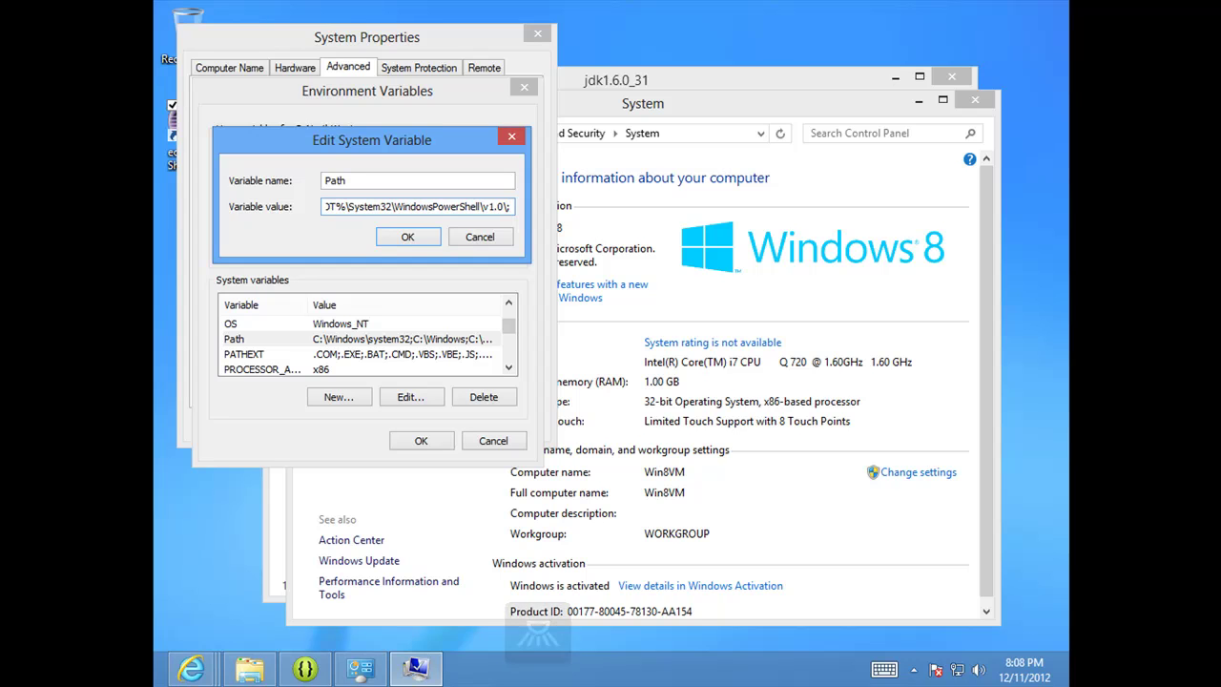
right_click(515, 206)
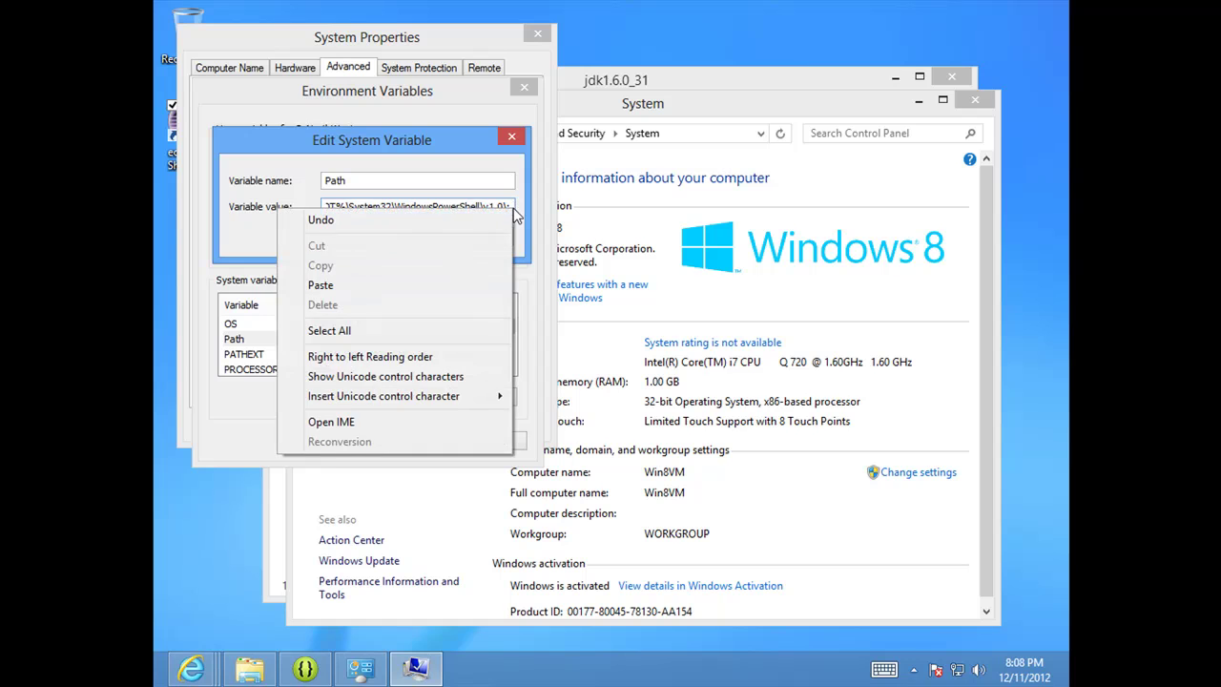
click(467, 288)
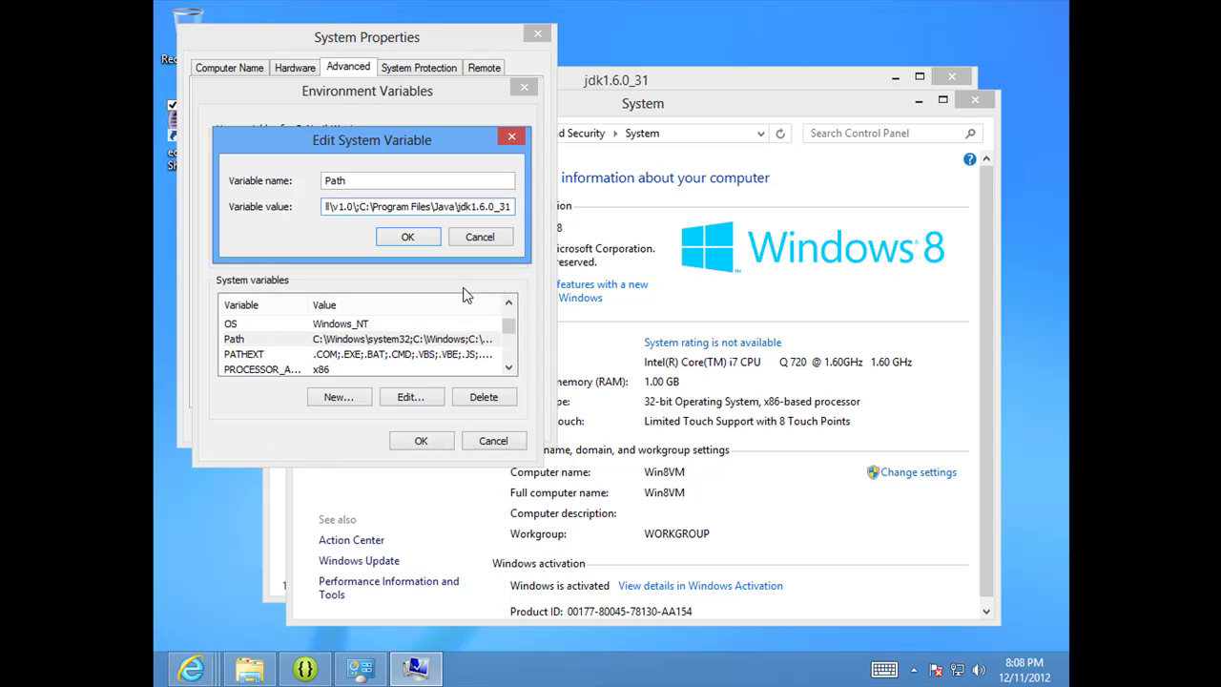
click(405, 239)
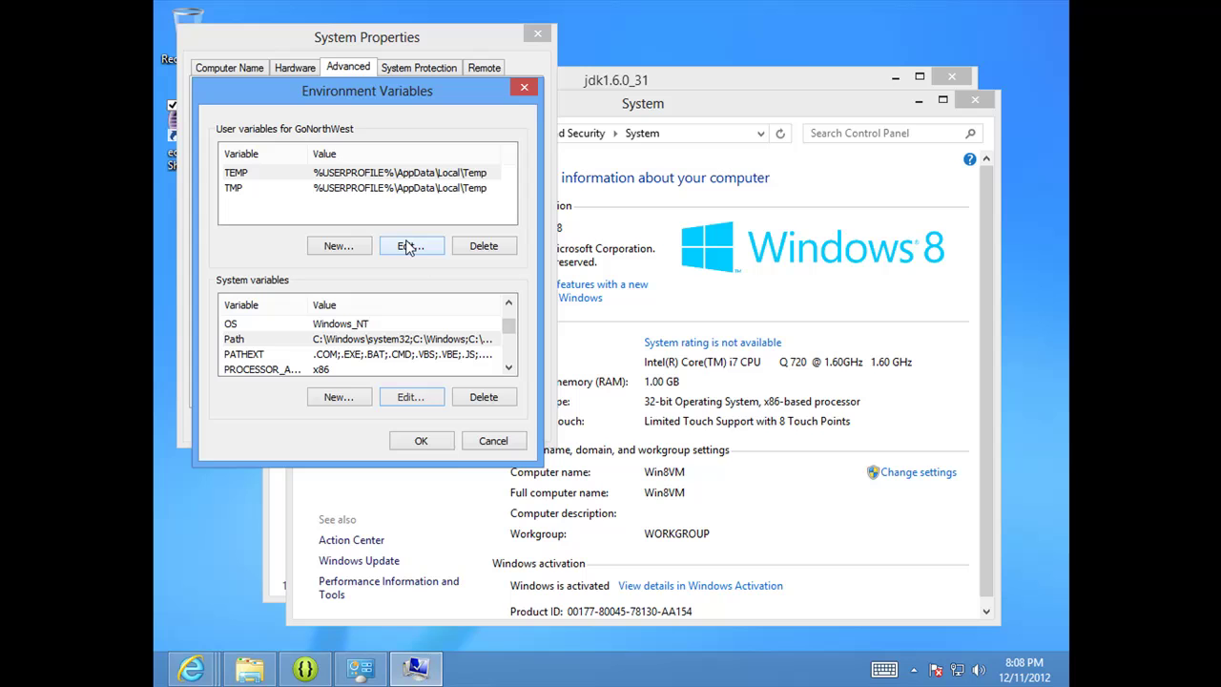
Accept the environment variable and system property changes, and close the System and jdk1.6.0_31 windows
click(442, 444)
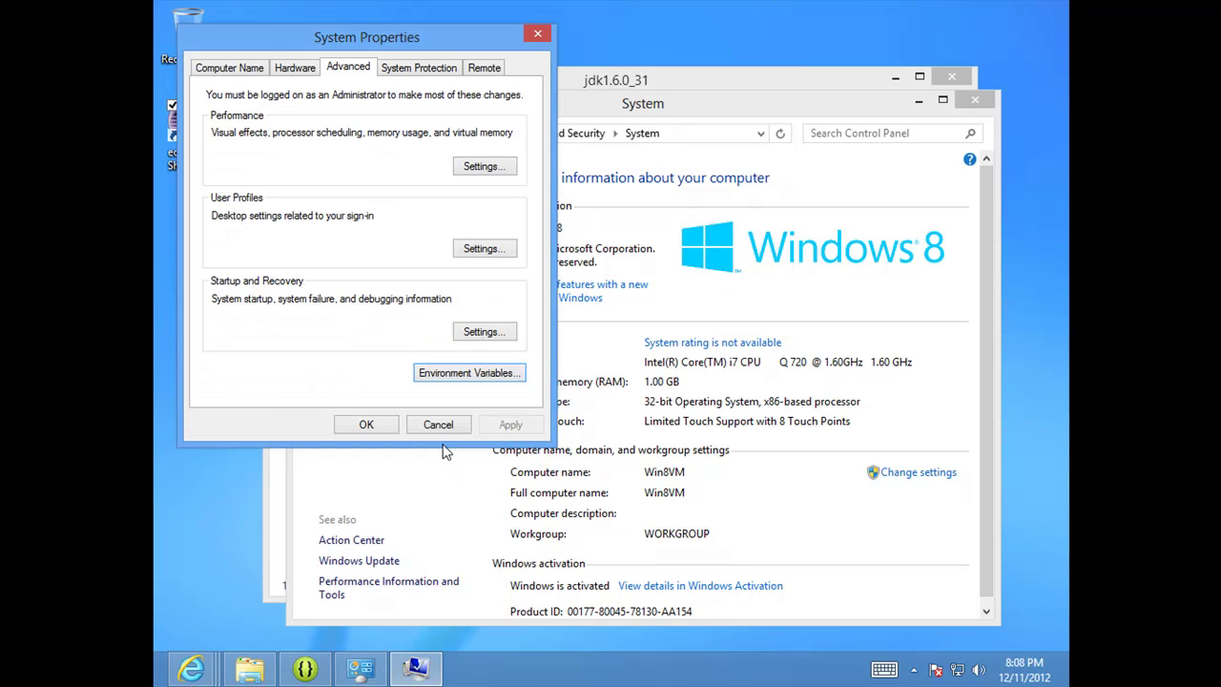
click(369, 427)
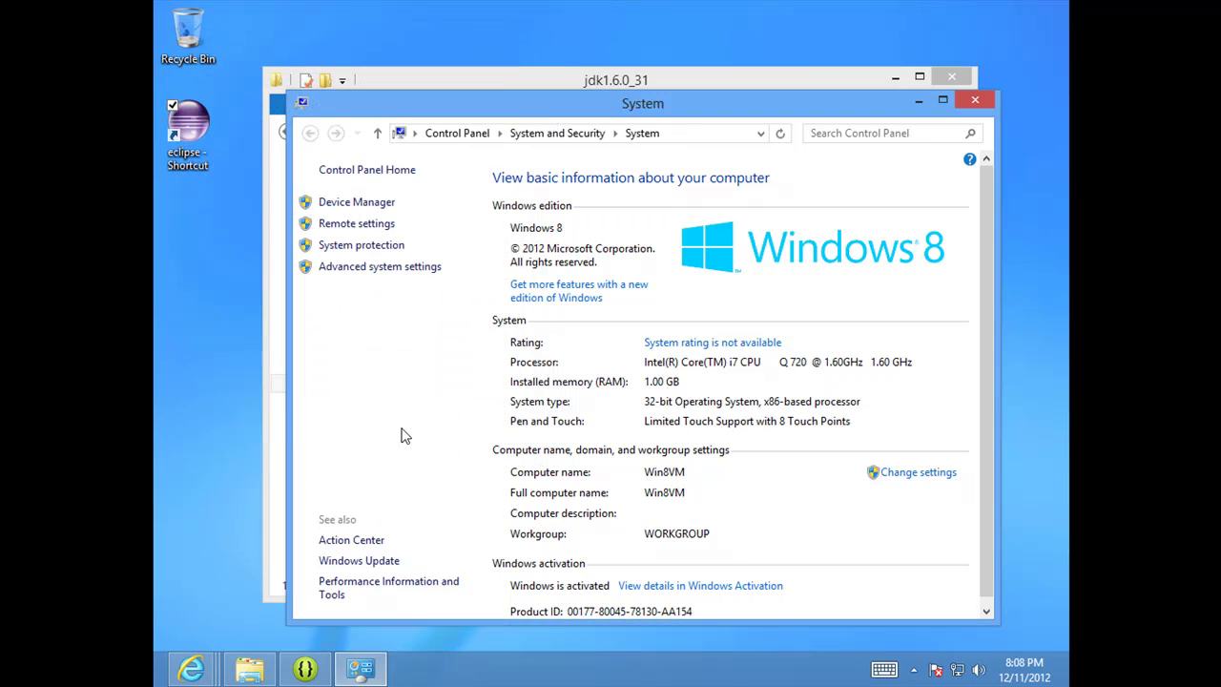
click(971, 98)
click(952, 78)
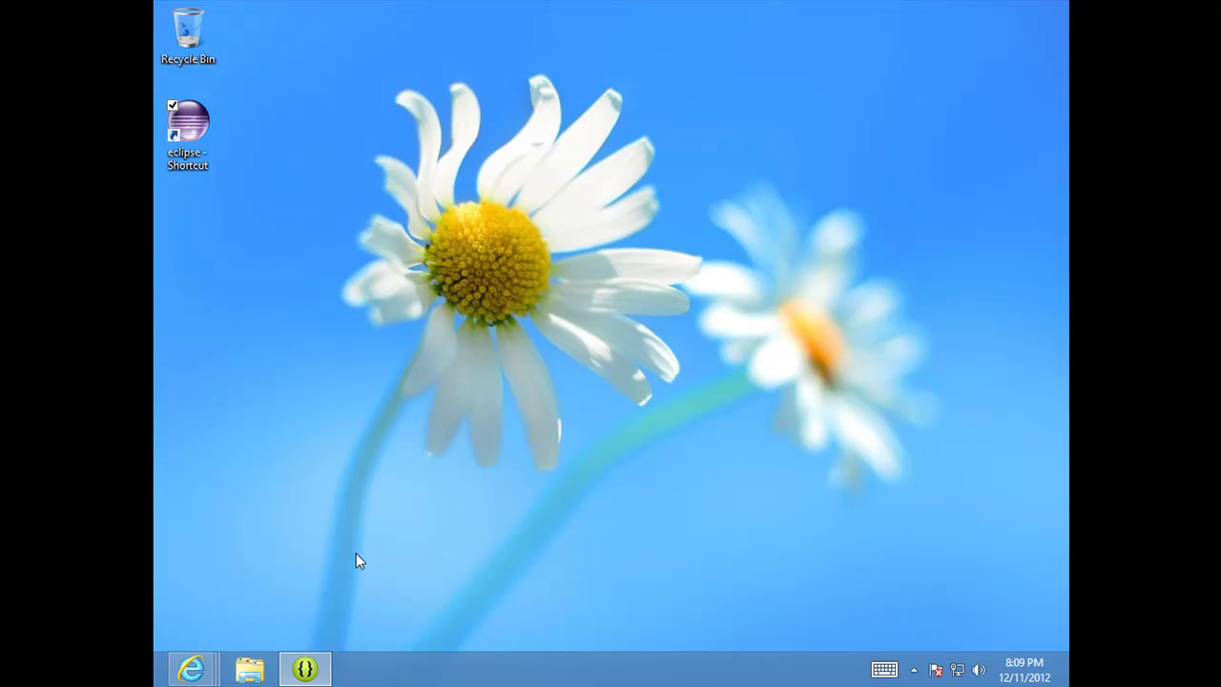
Open the Start screen, look across its tiles to the pinned eclipse tile and return to the first tiles
key(super)
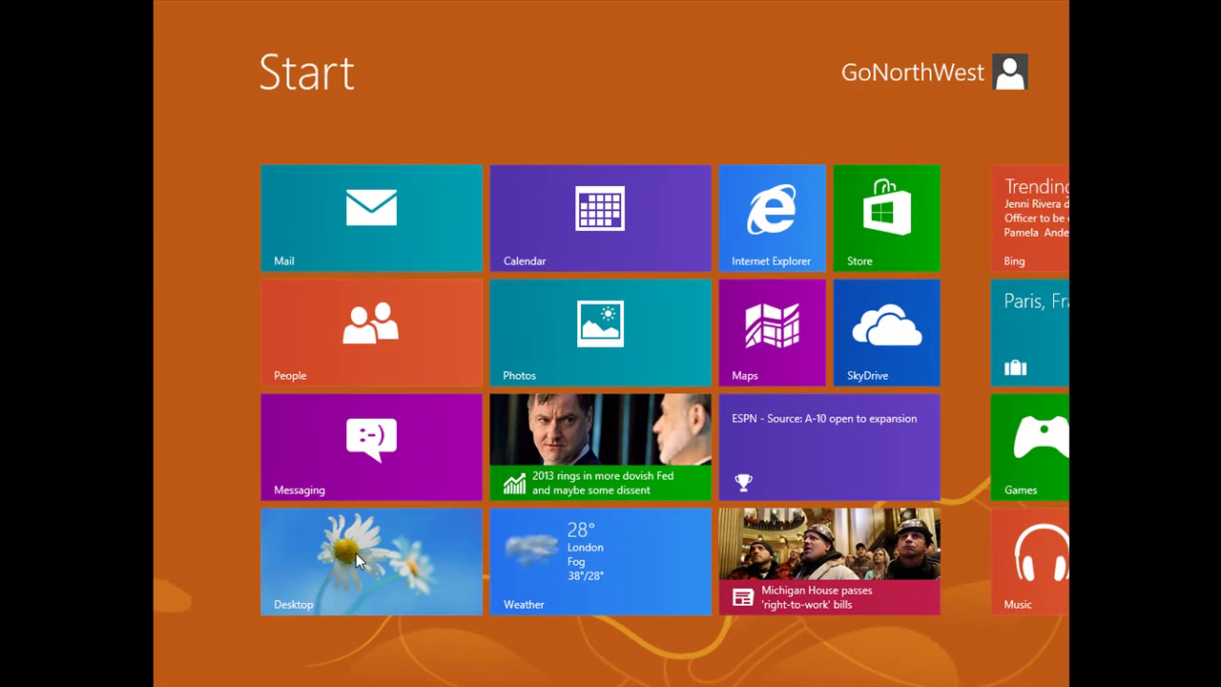
key(Right)
key(Right)
key(Right)
key(Right)
key(Right)
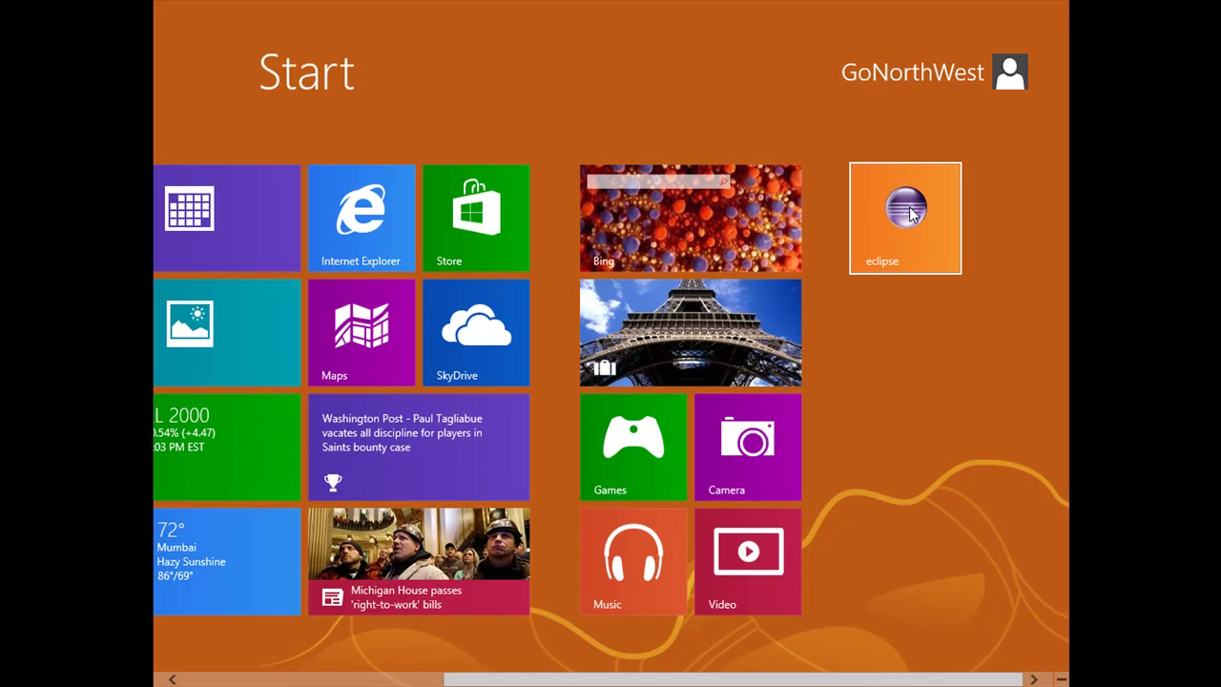
key(Home)
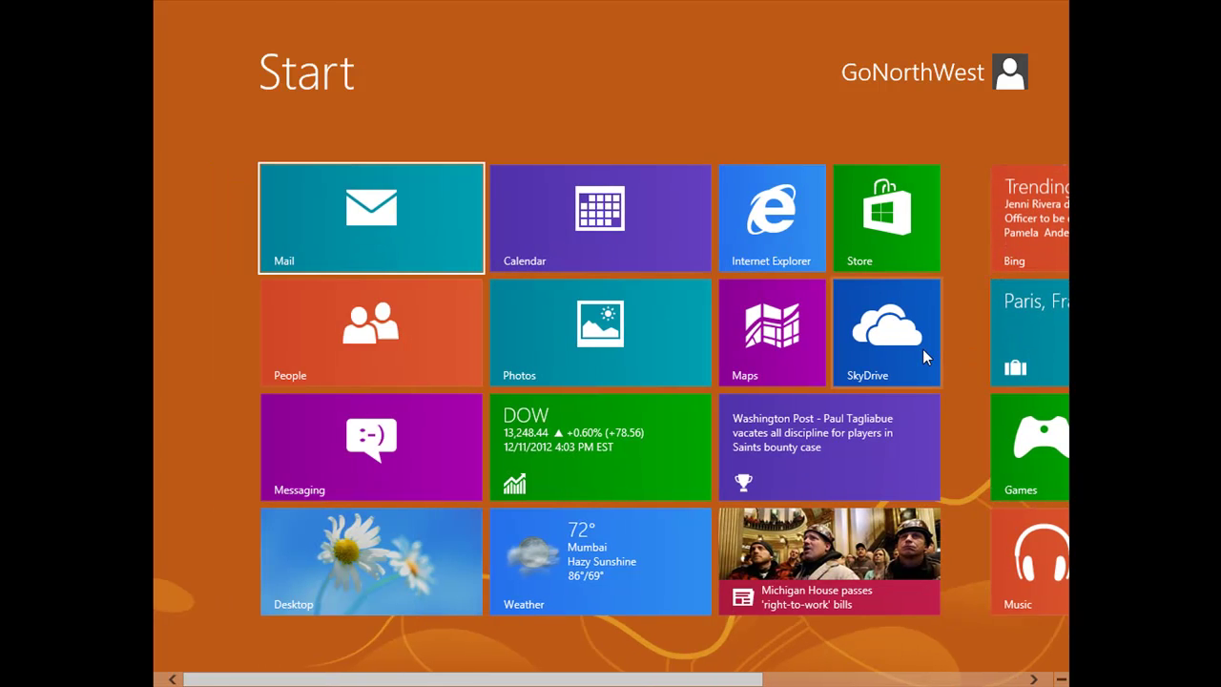
Sign out of the Windows account, proceeding even though ADT is still open
click(1011, 74)
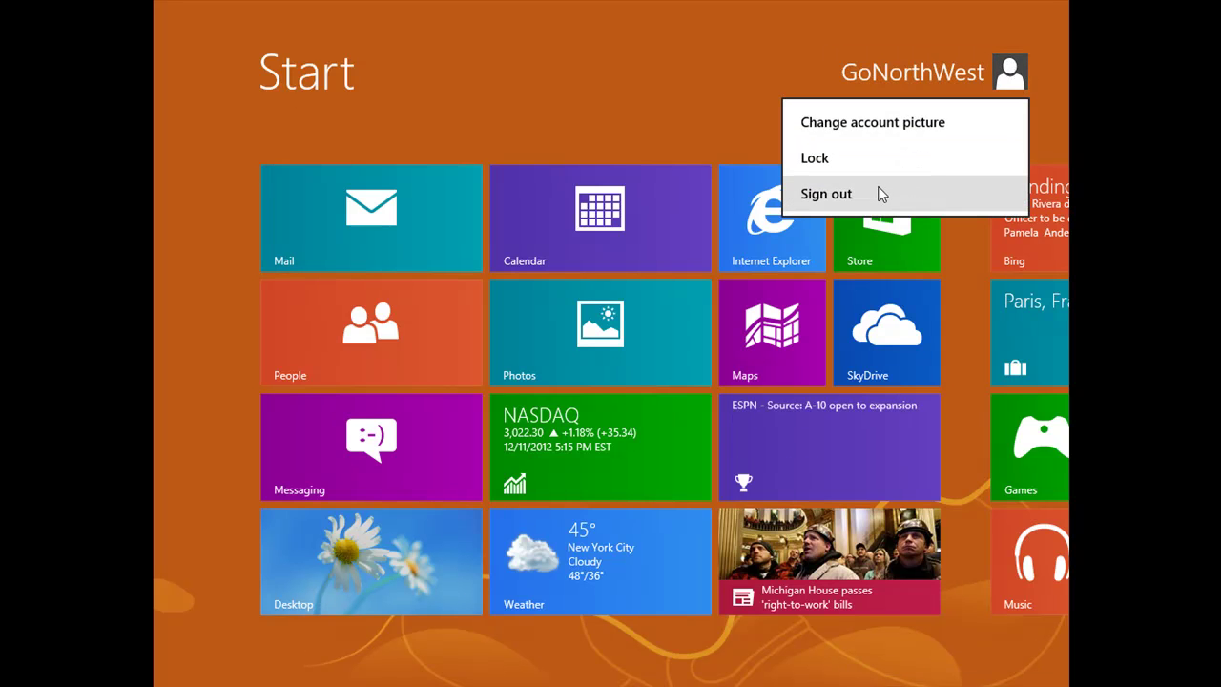
key(Escape)
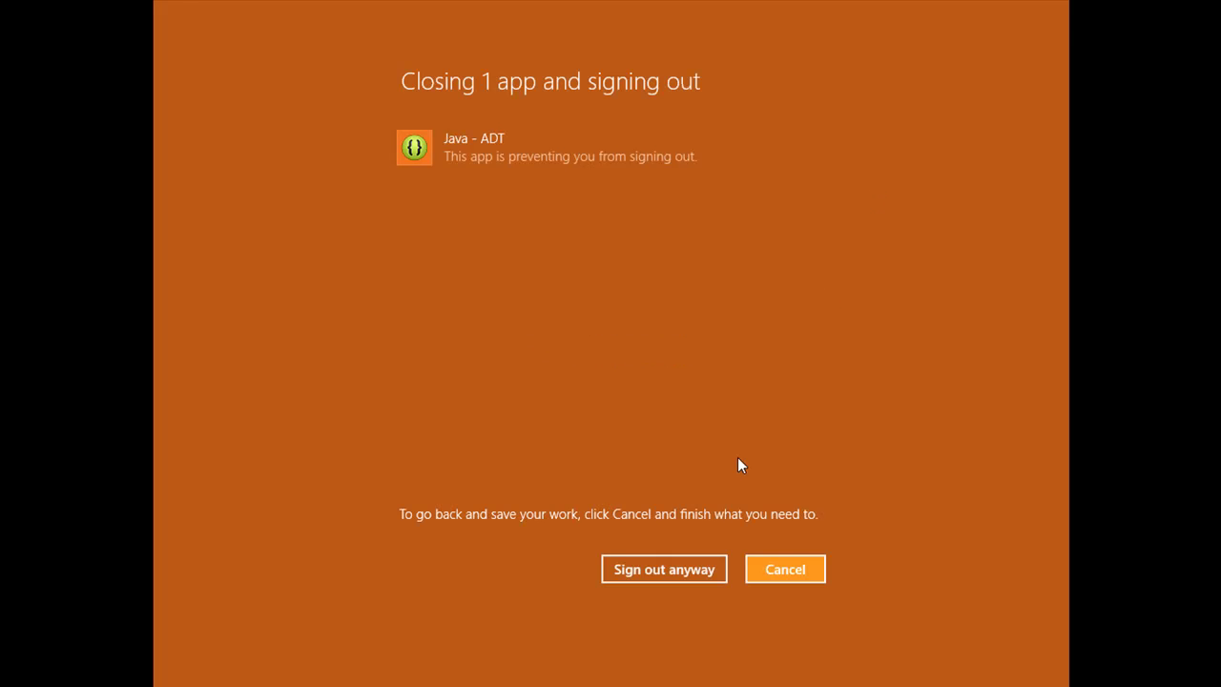
click(676, 572)
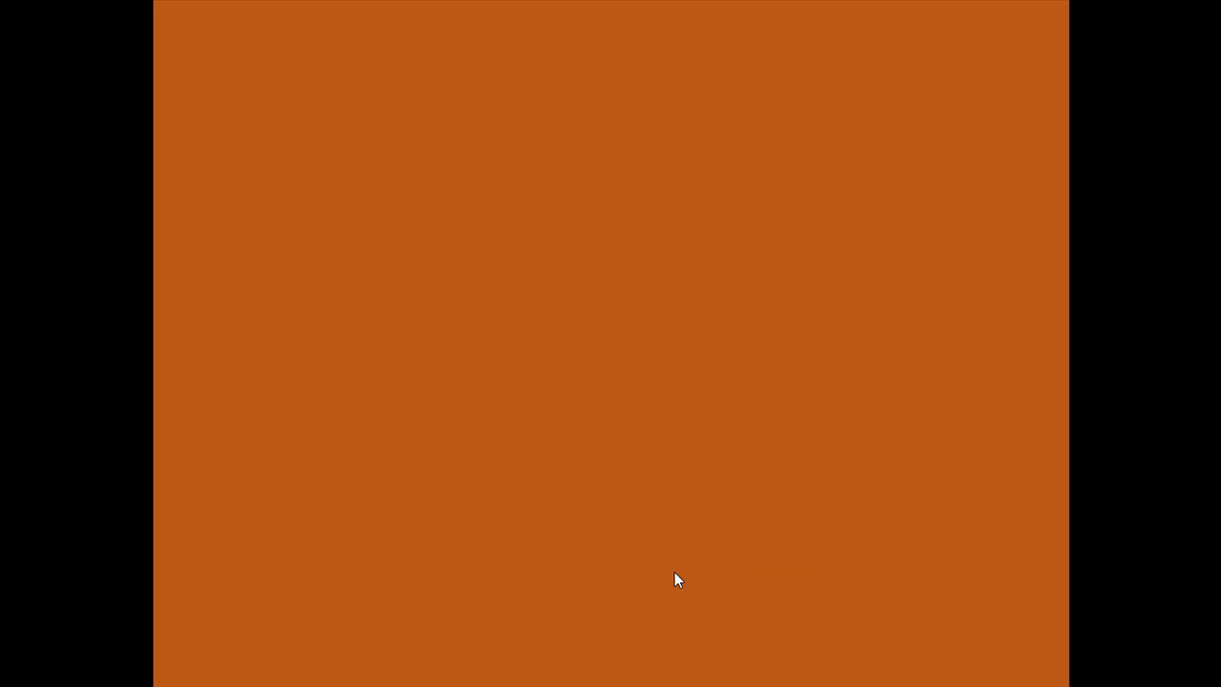